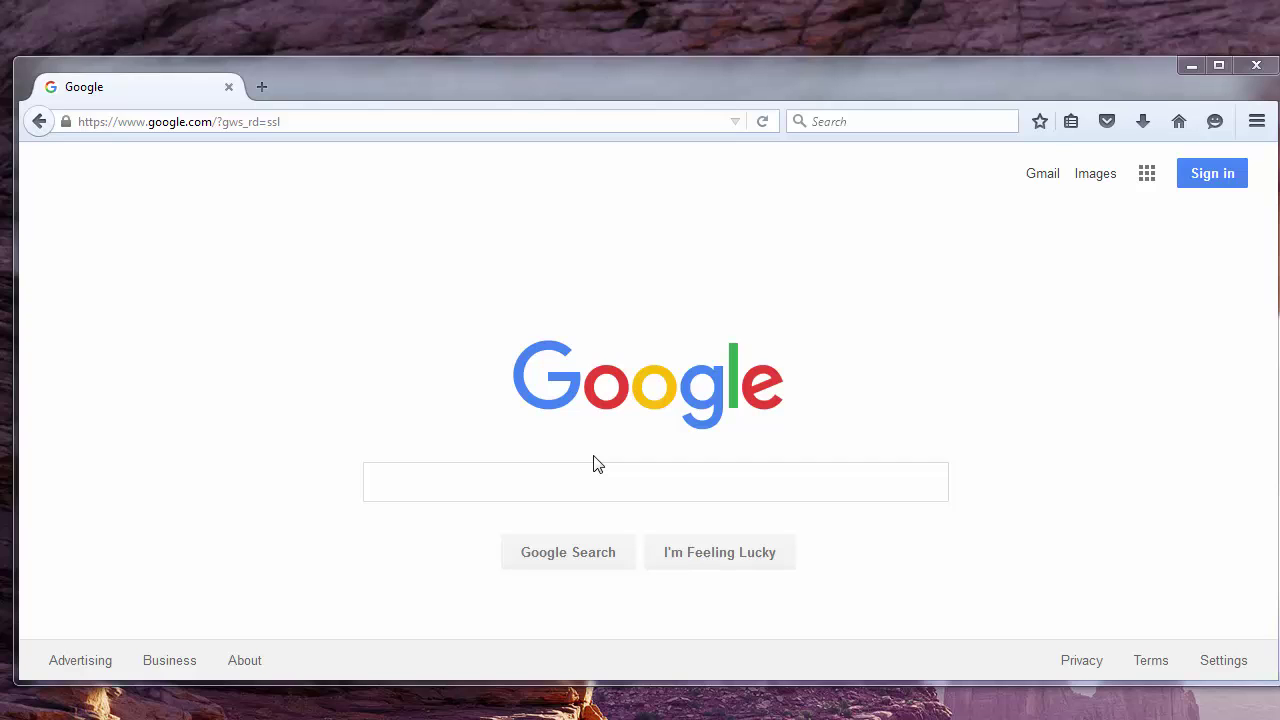
left_click(380, 122)
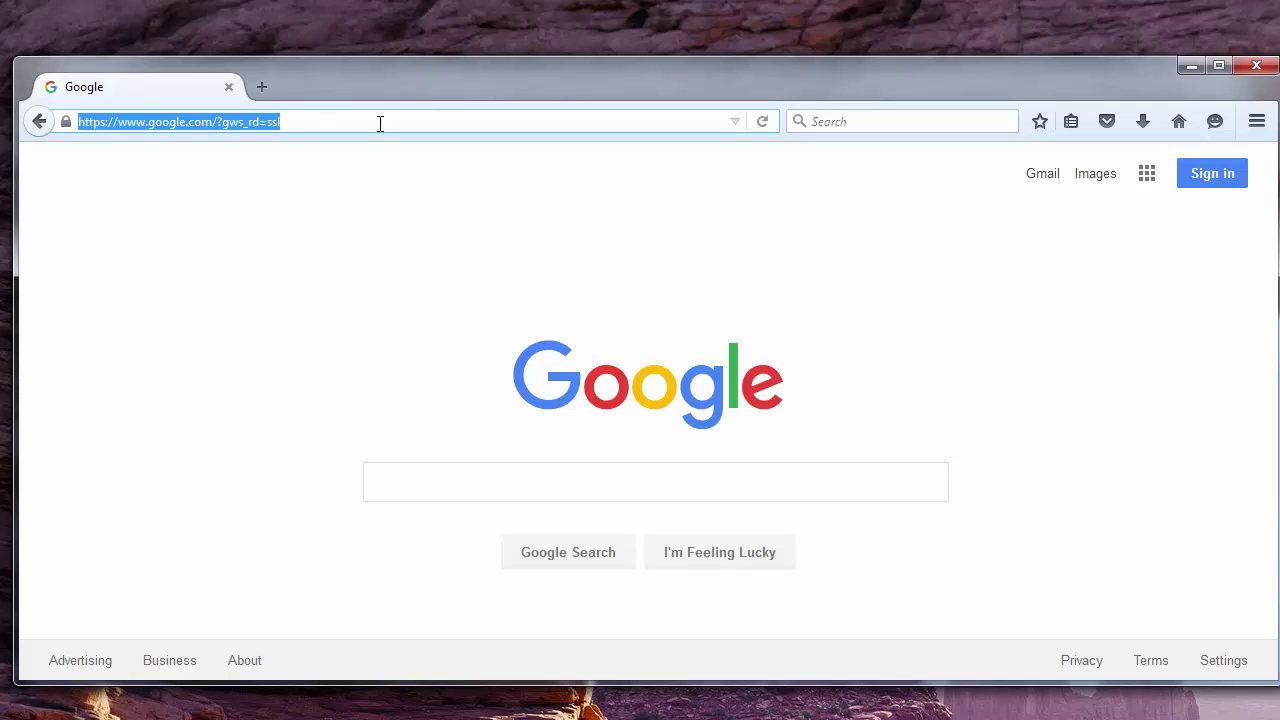
type("www.")
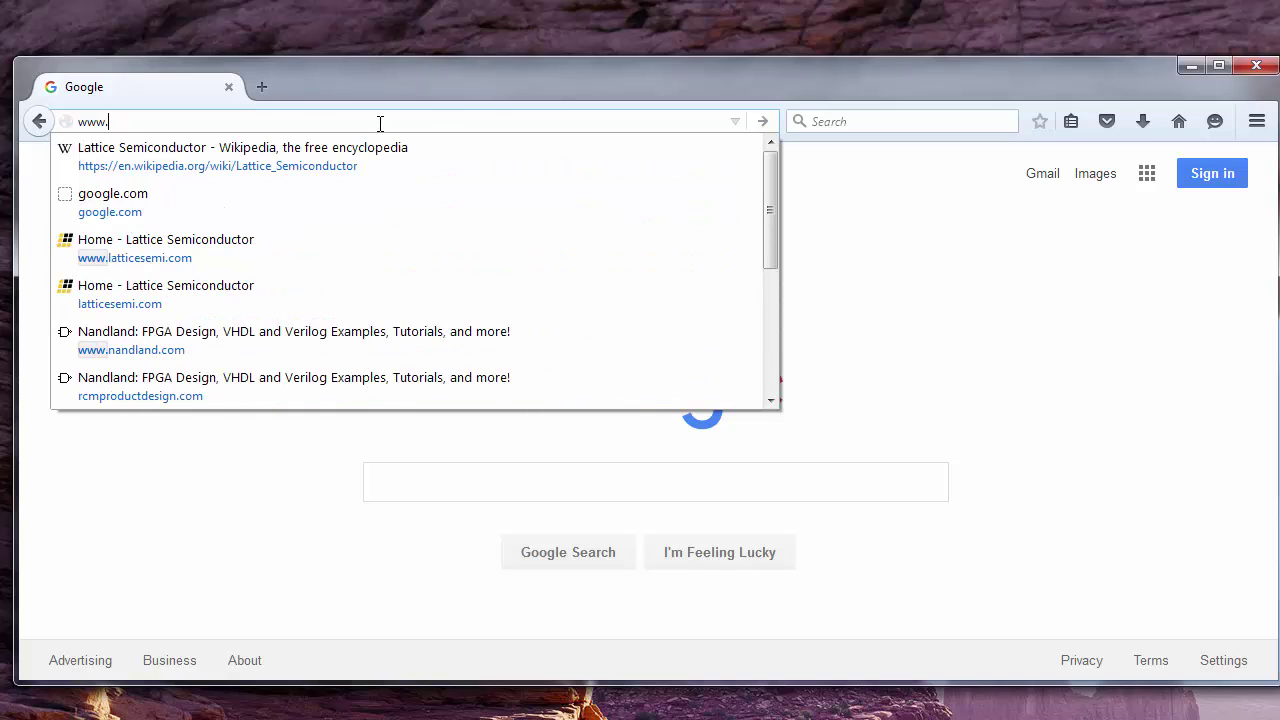
type("latticesemi")
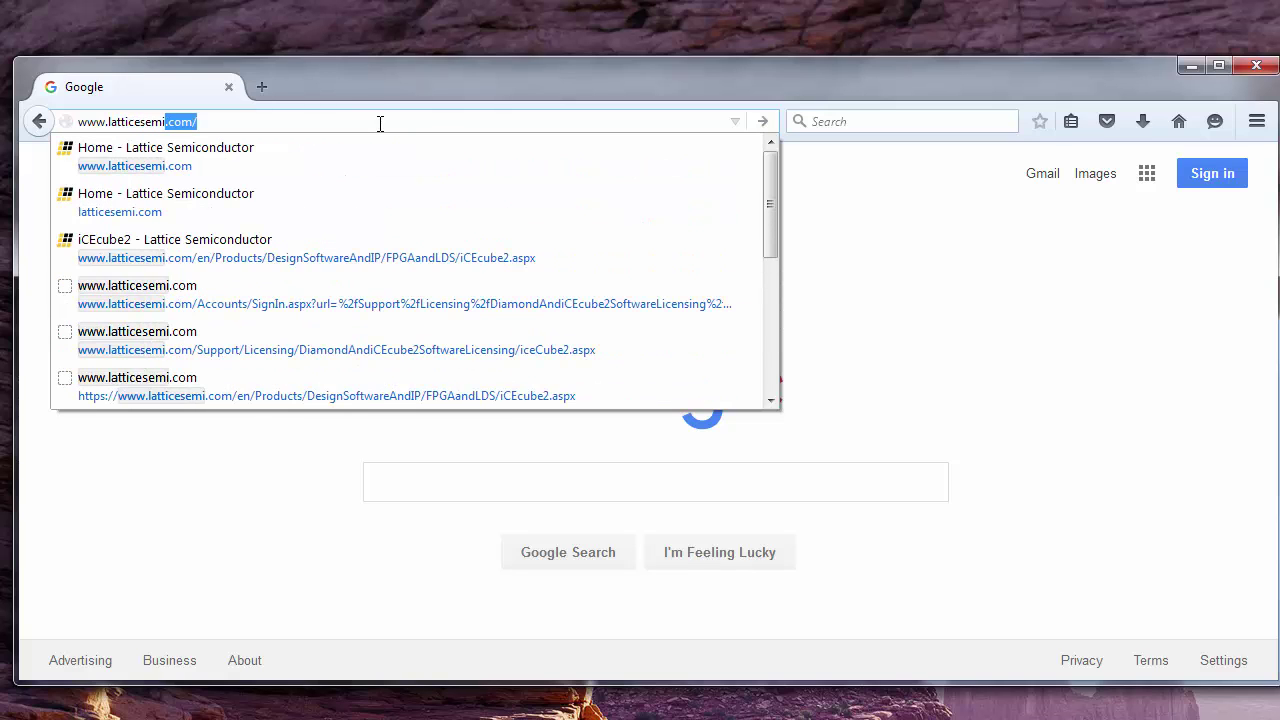
key("Return")
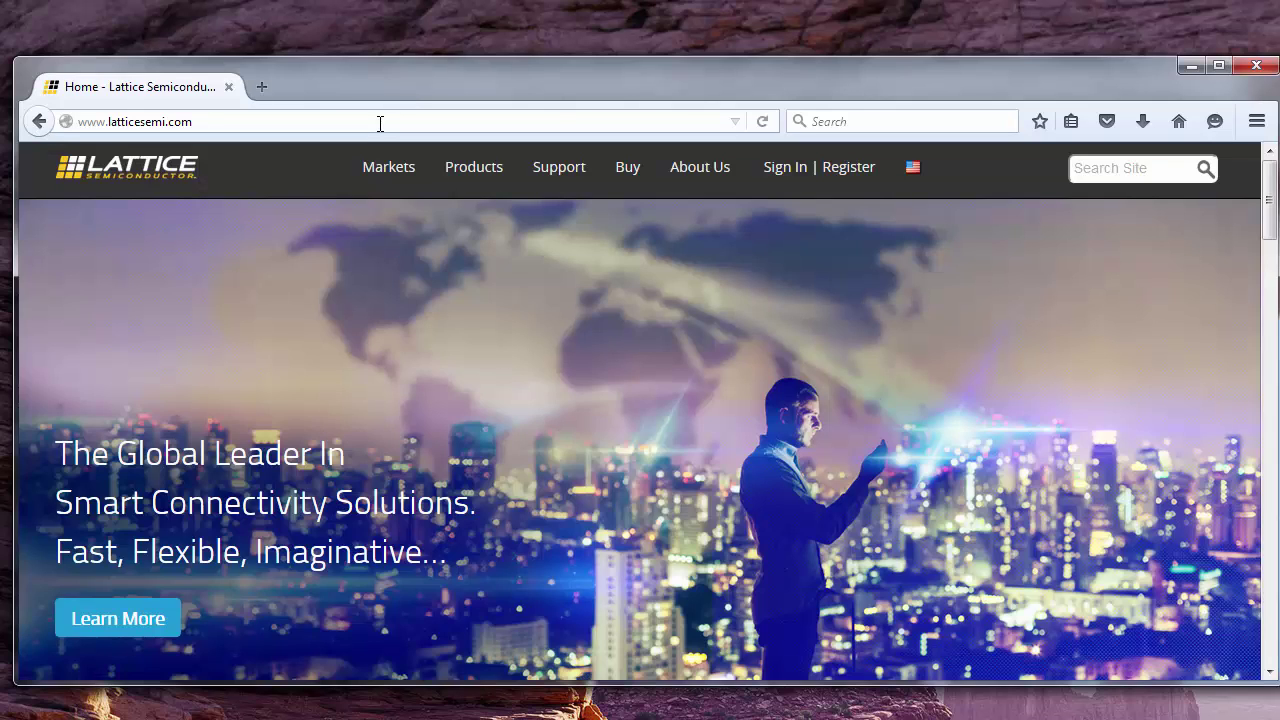
mouse_move(474, 172)
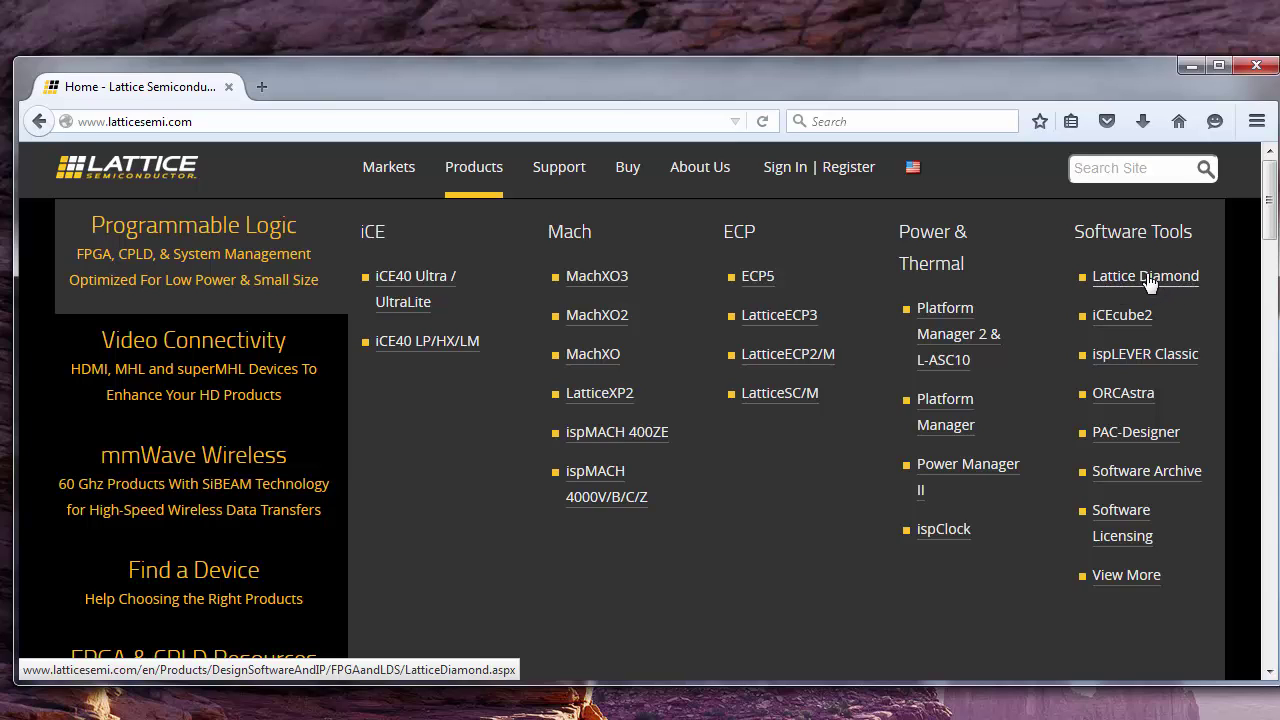
Open the iCEcube2 page and scroll to the table listing the 2015-04 and 2015-08 installers
left_click(1117, 325)
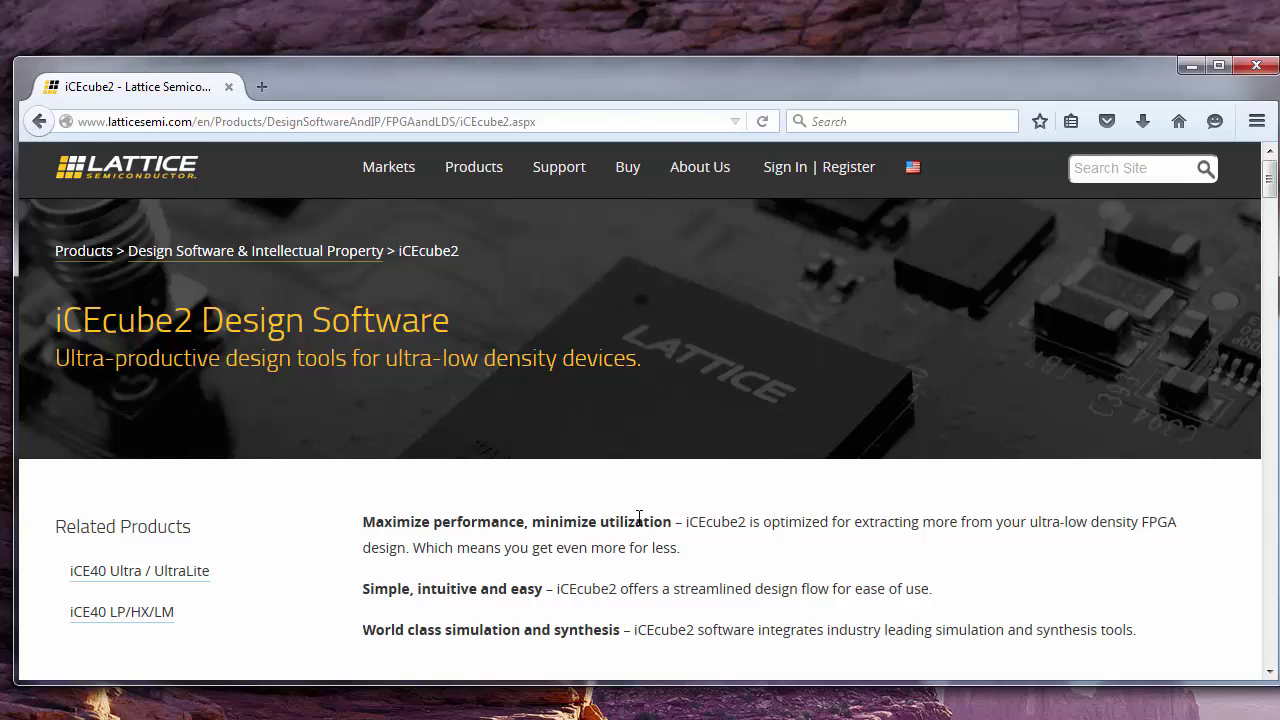
scroll(639, 516, "down", 2)
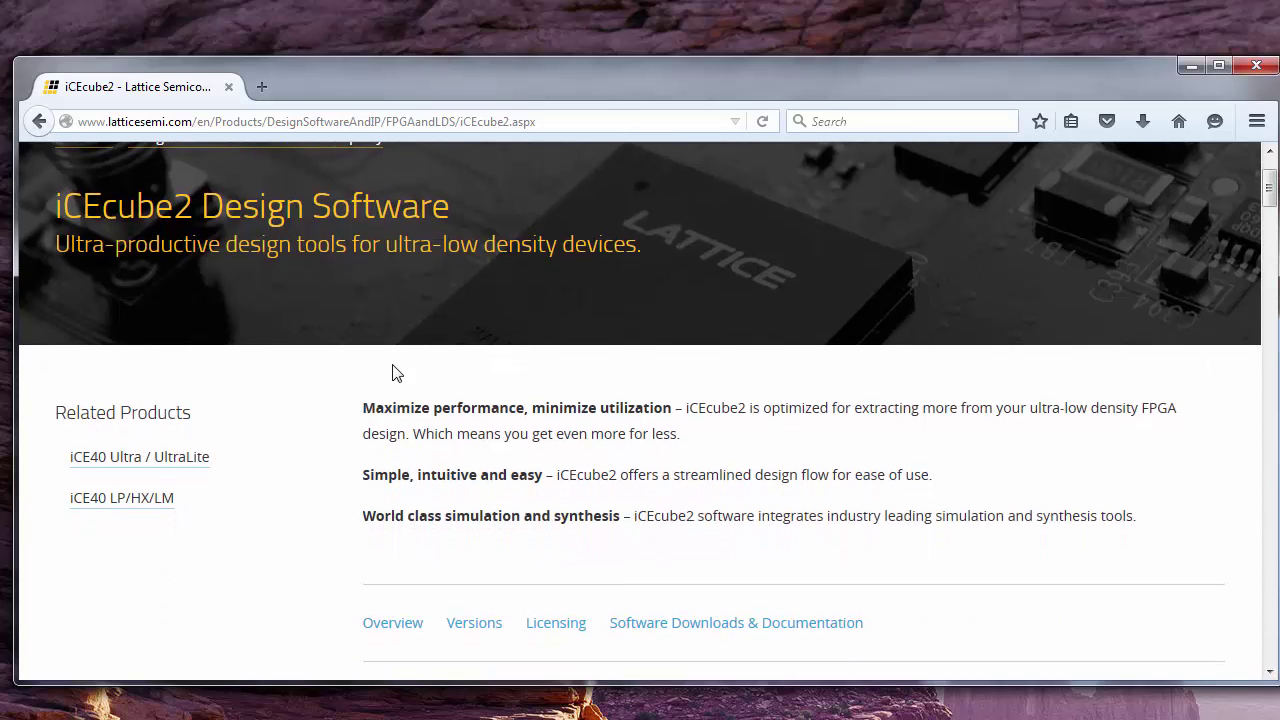
scroll(394, 371, "up", 2)
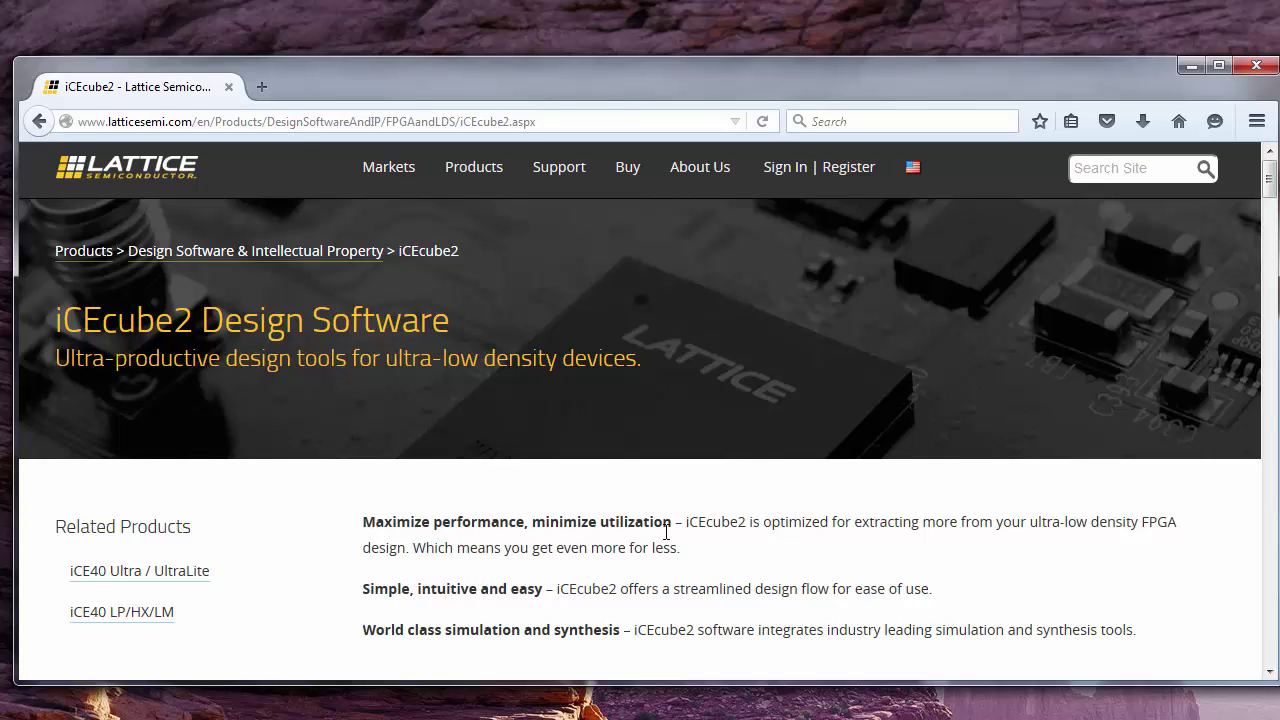
scroll(755, 497, "down", 5)
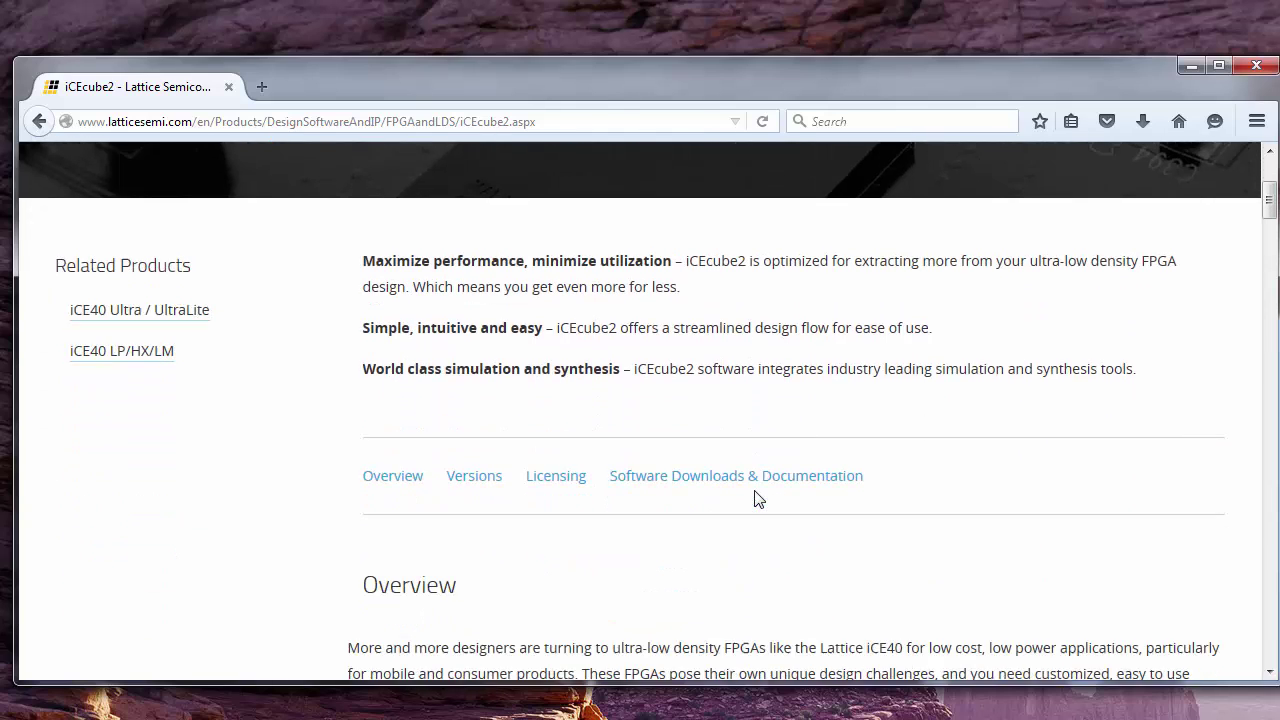
scroll(758, 498, "down", 10)
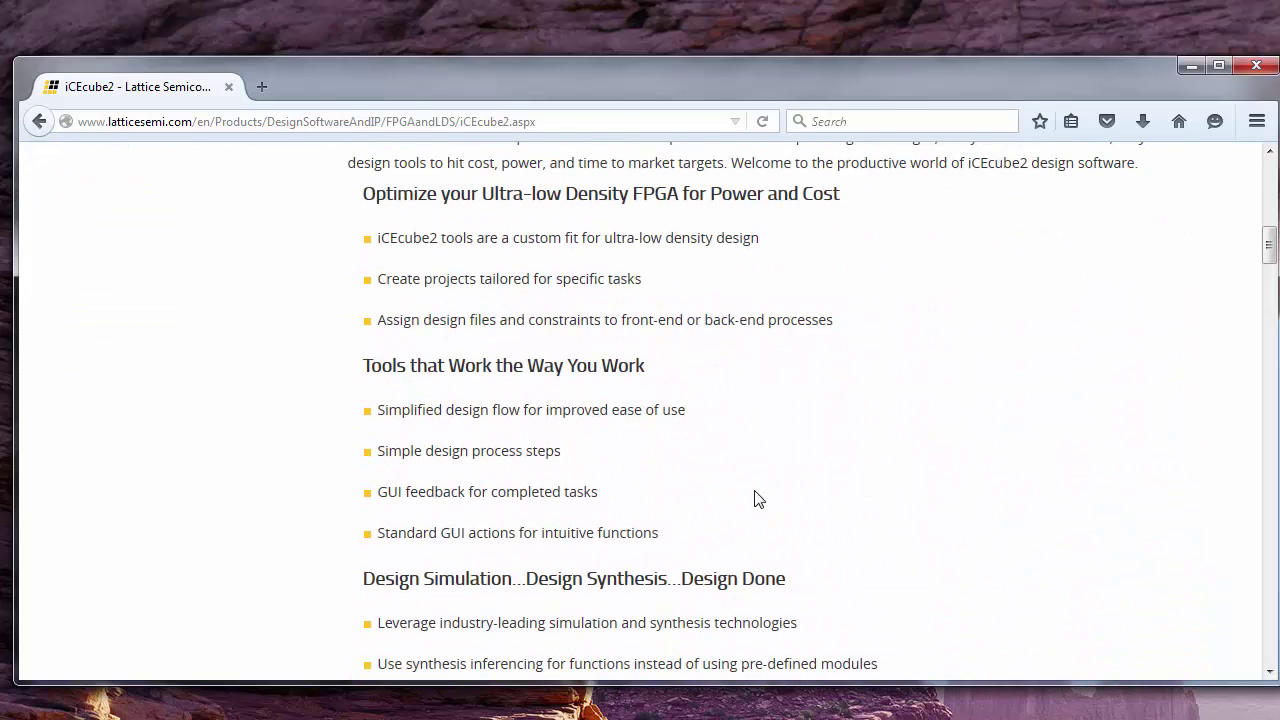
scroll(743, 497, "down", 6)
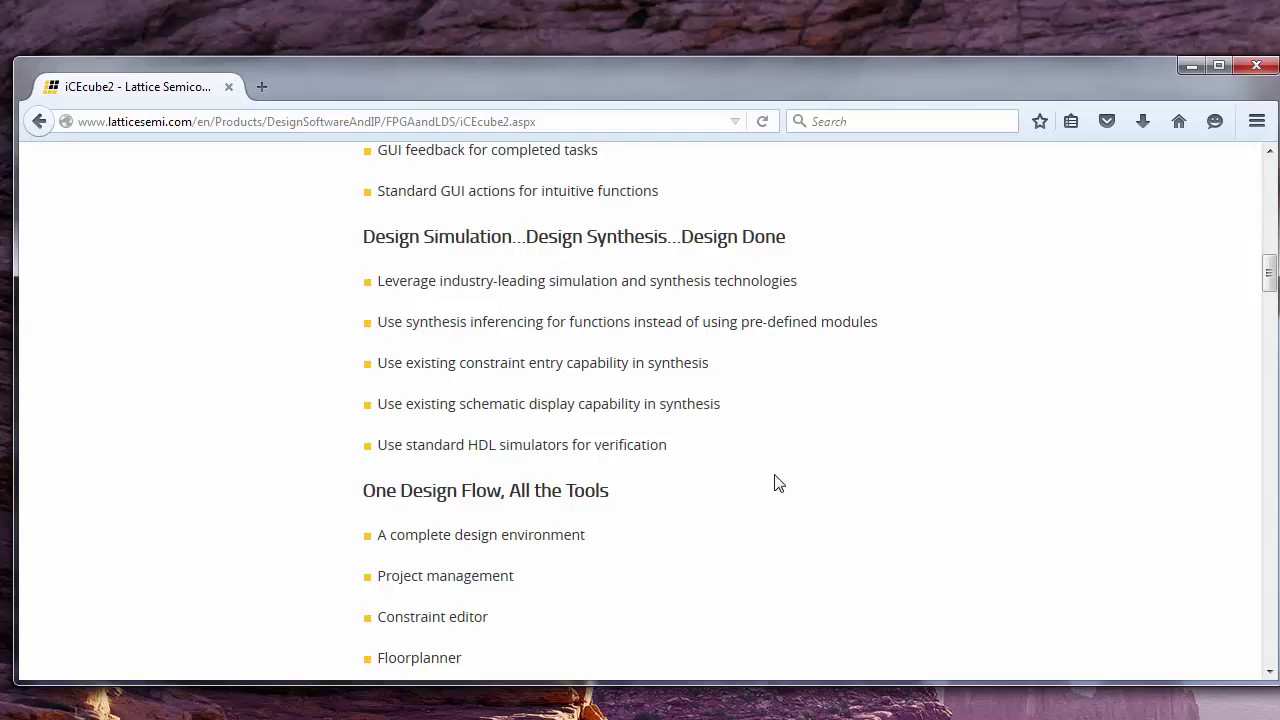
scroll(770, 484, "down", 2)
scroll(763, 484, "down", 5)
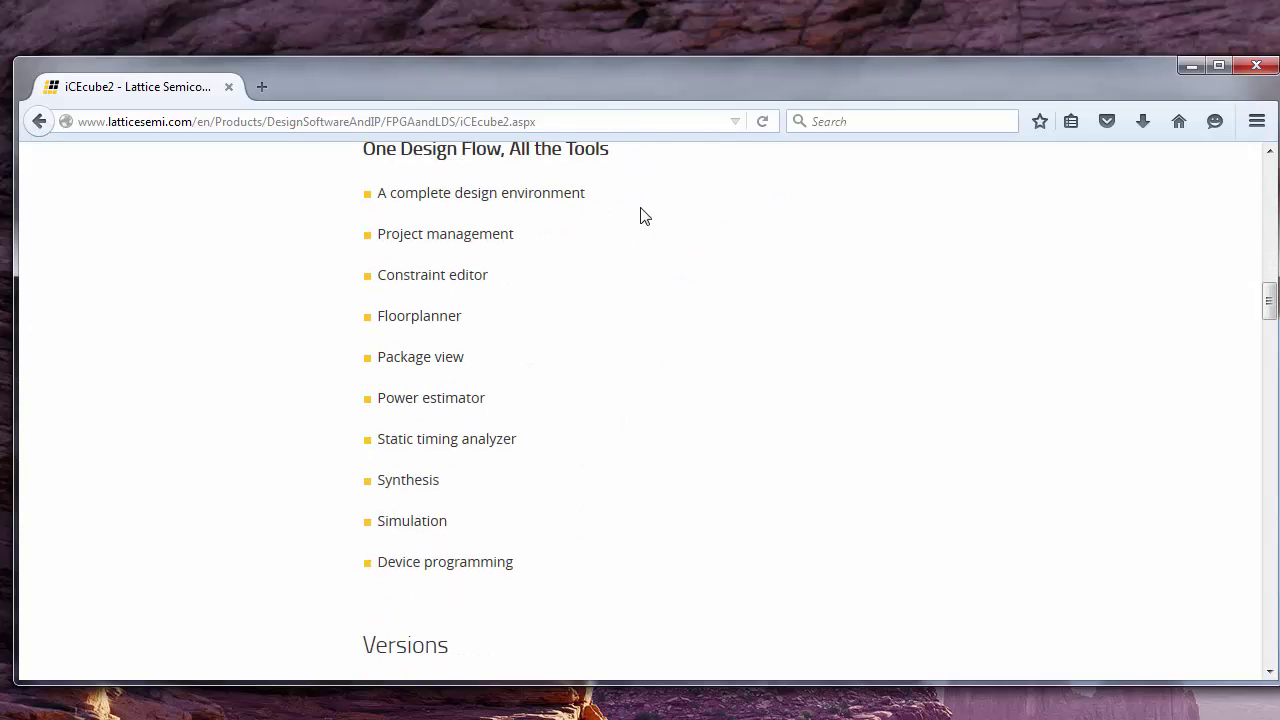
scroll(653, 450, "down", 1)
scroll(655, 457, "down", 10)
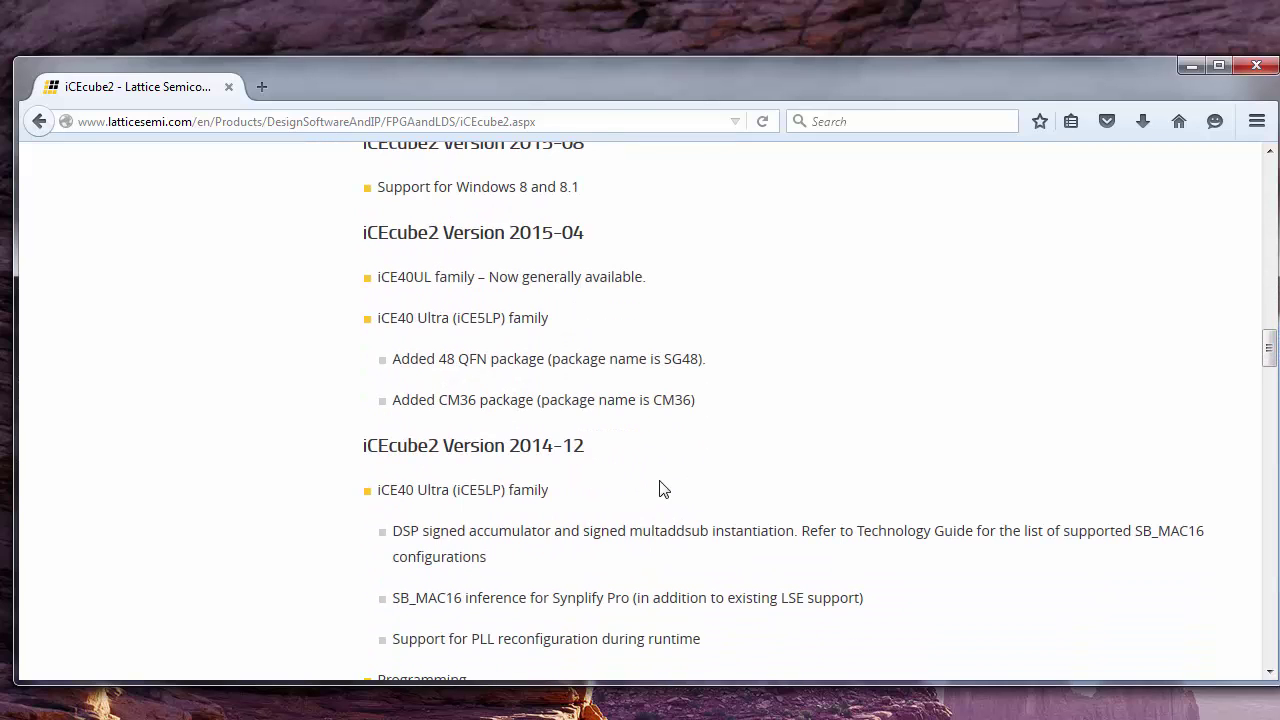
scroll(660, 489, "down", 6)
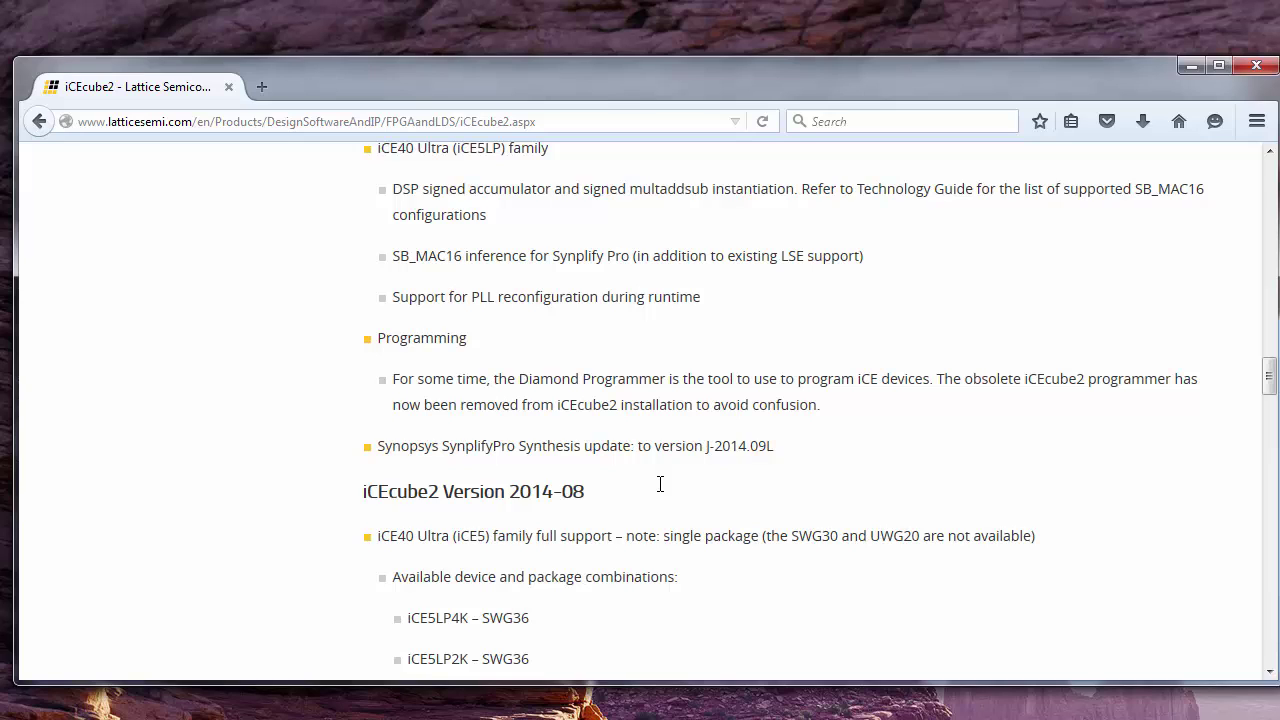
scroll(660, 485, "down", 10)
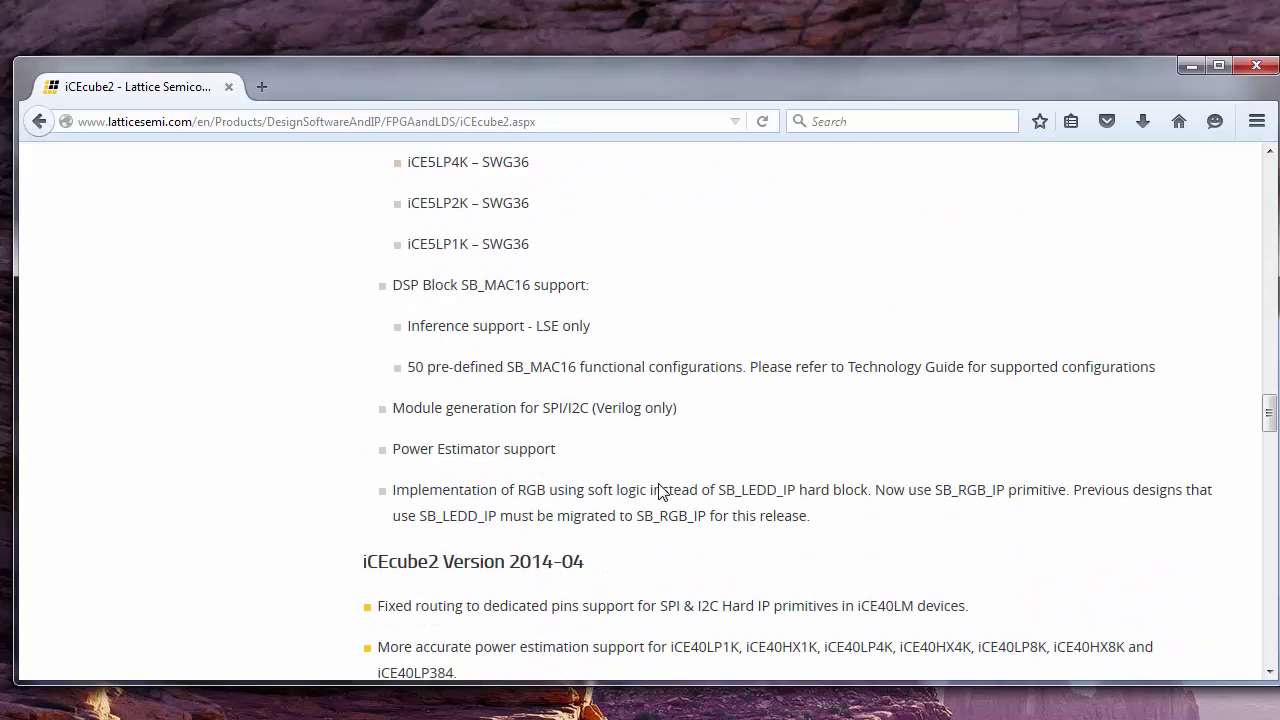
scroll(660, 485, "down", 5)
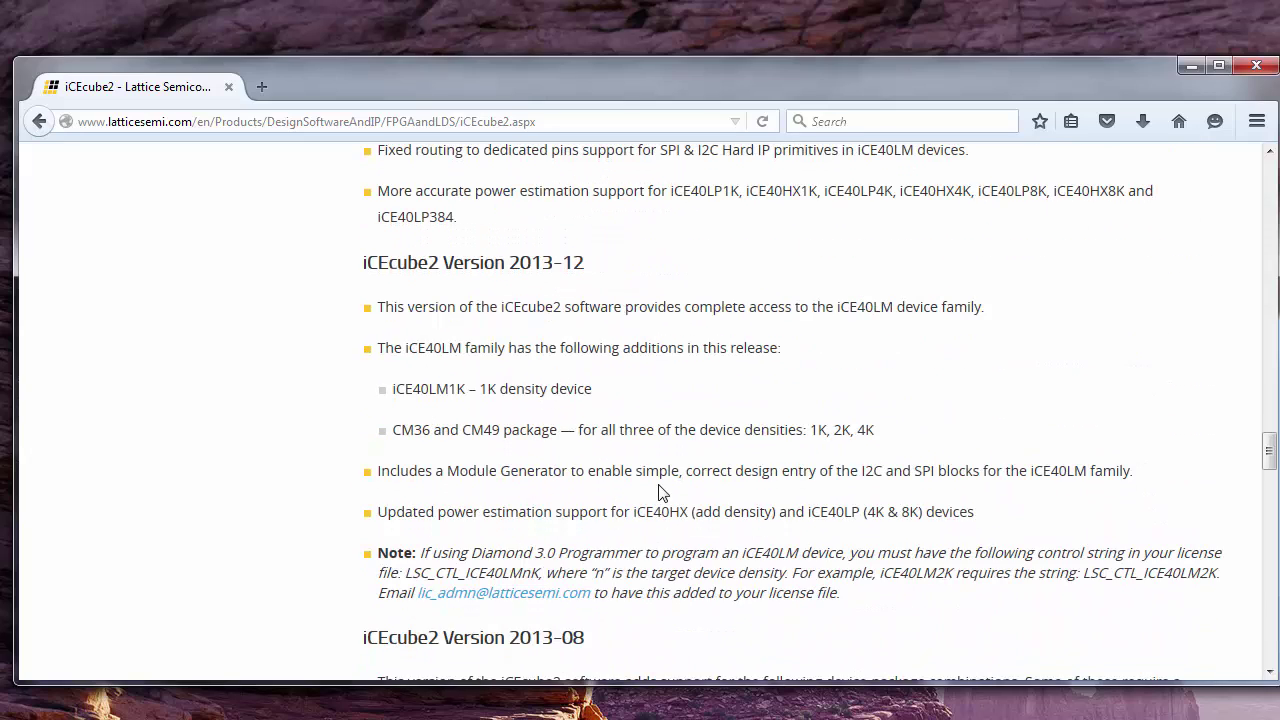
scroll(660, 490, "down", 6)
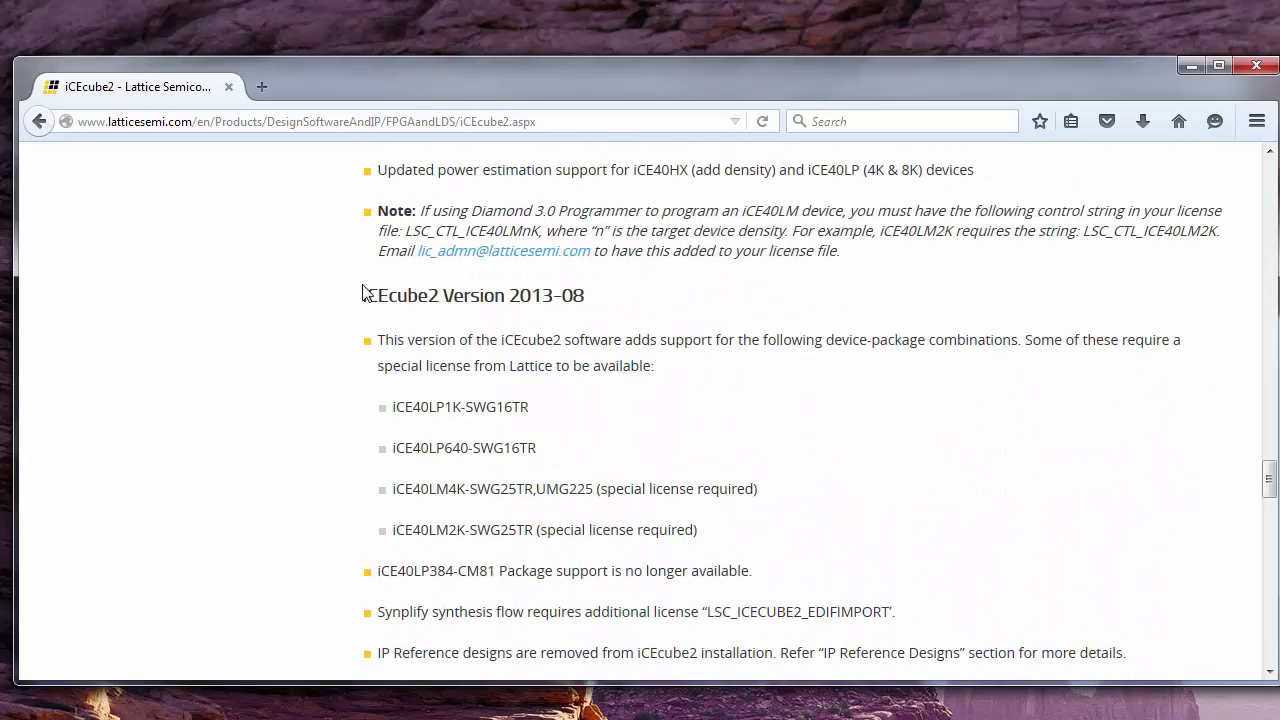
scroll(511, 515, "down", 6)
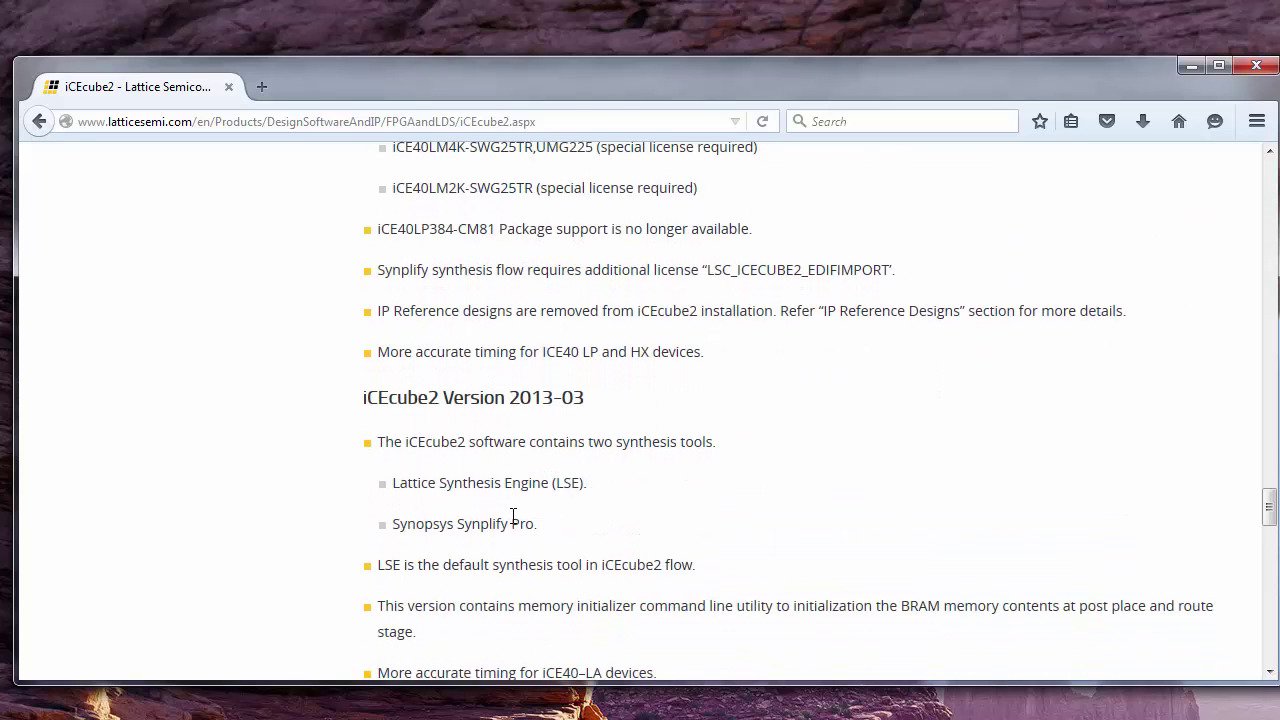
scroll(513, 516, "down", 6)
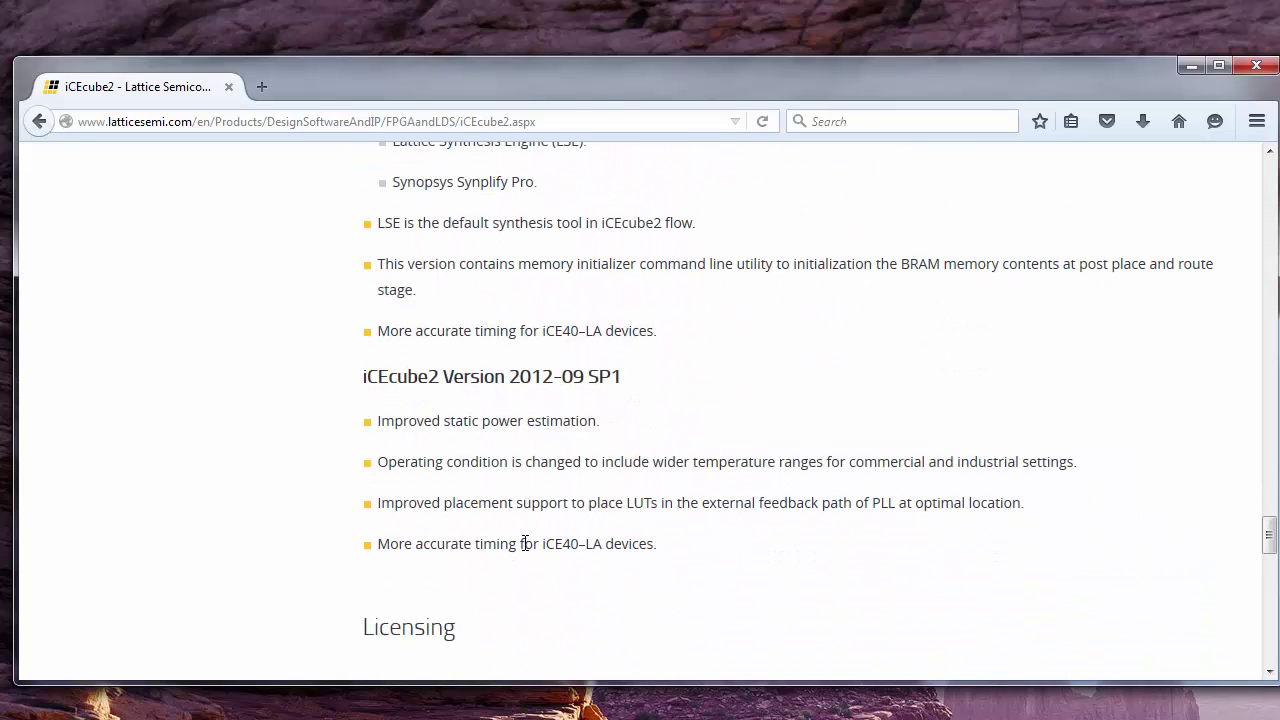
scroll(521, 546, "down", 4)
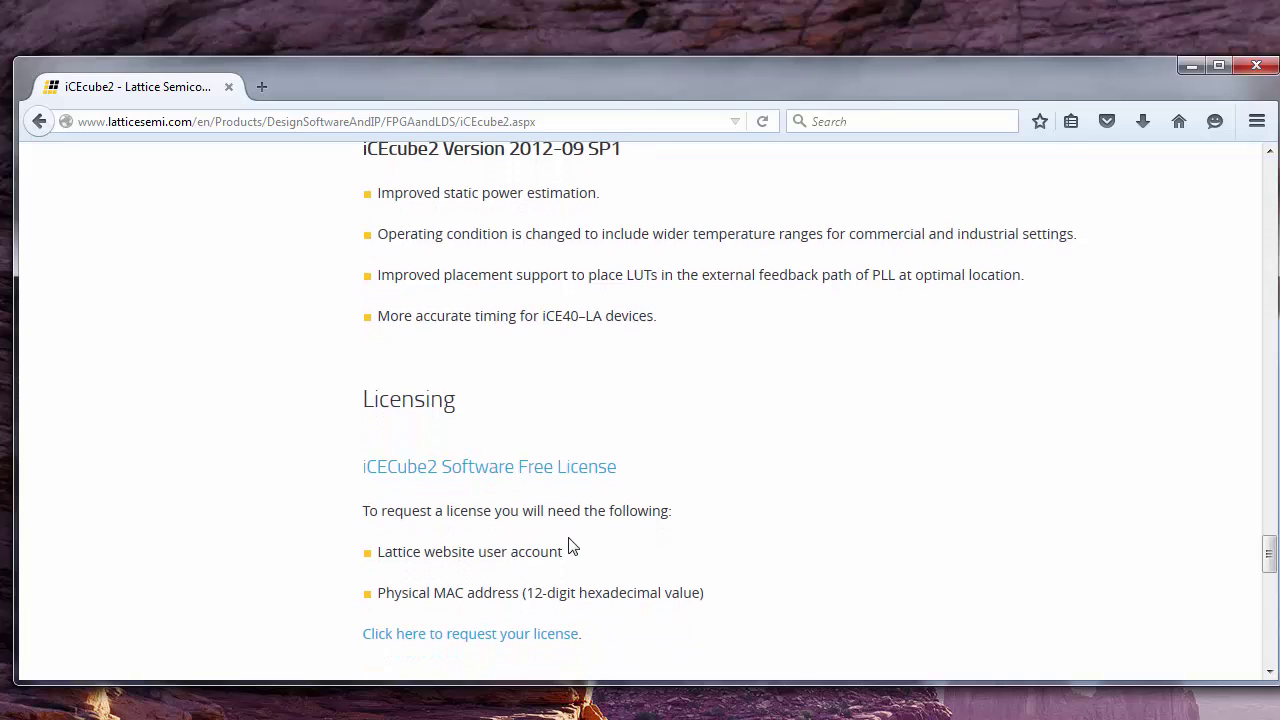
scroll(573, 547, "down", 4)
scroll(570, 529, "down", 6)
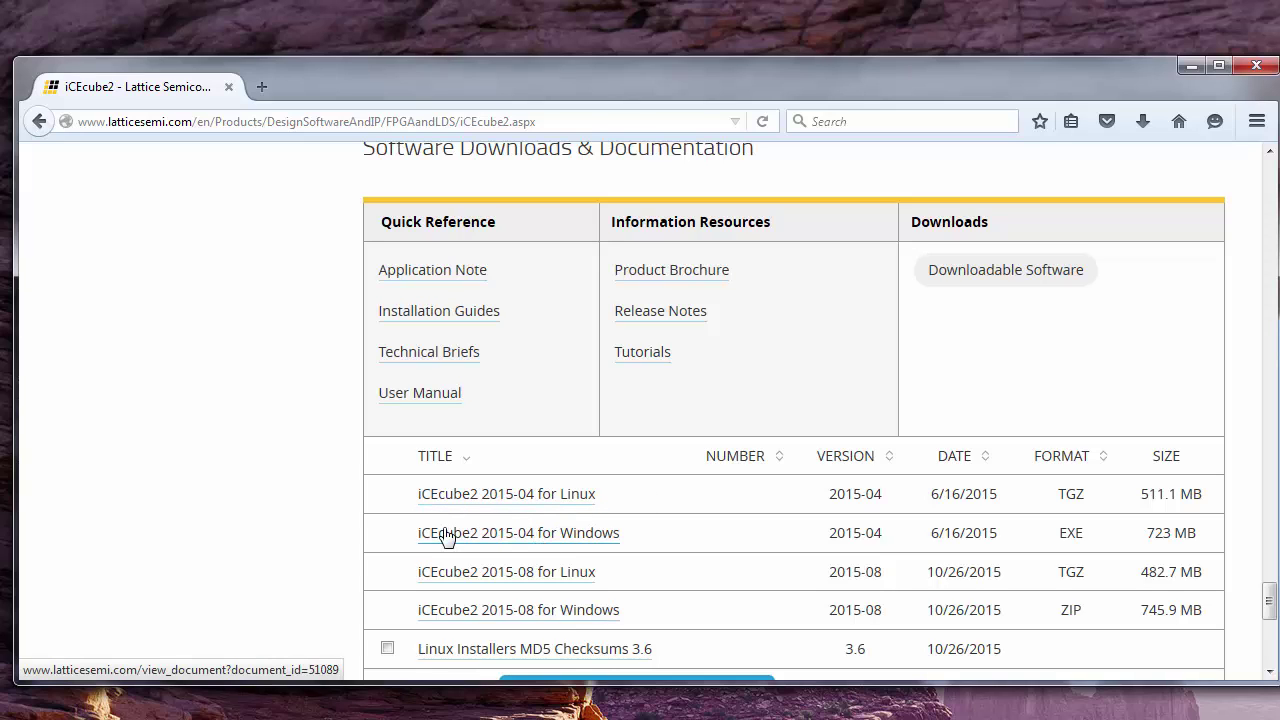
Request the iCEcube2 2015-04 for Windows installer and focus the Sign In page's Email field
left_click(560, 537)
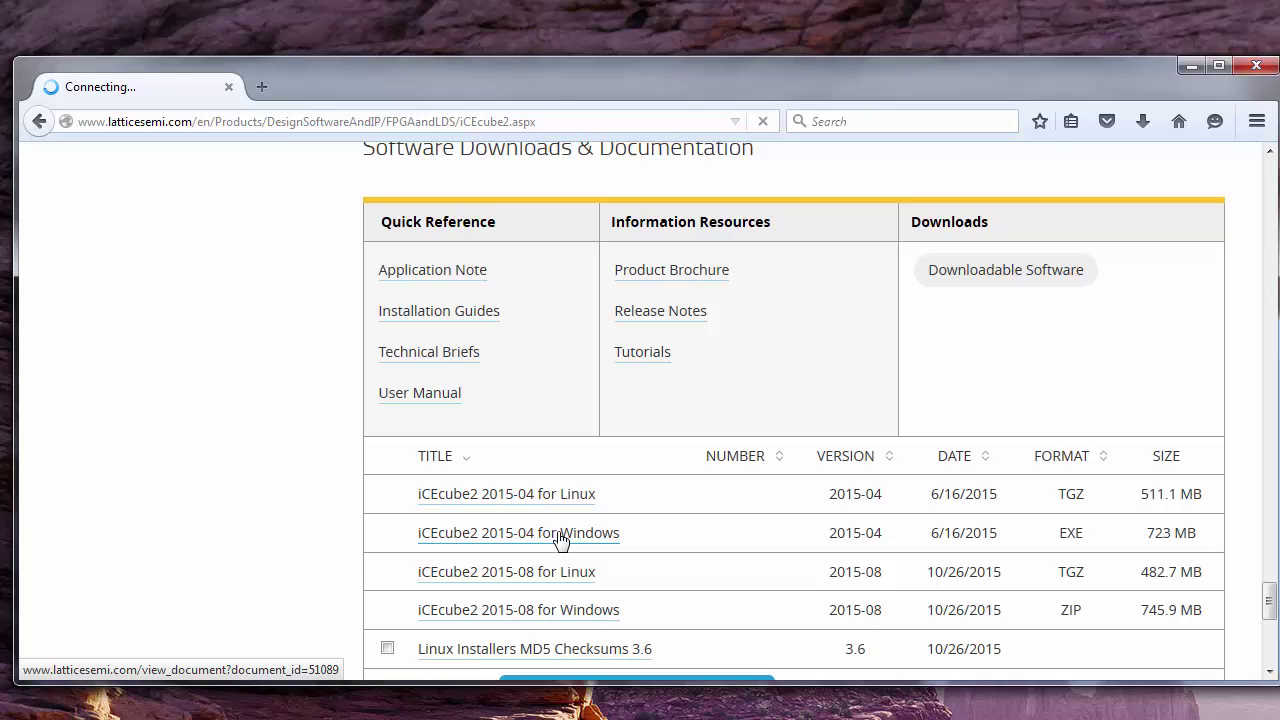
scroll(457, 534, "down", 2)
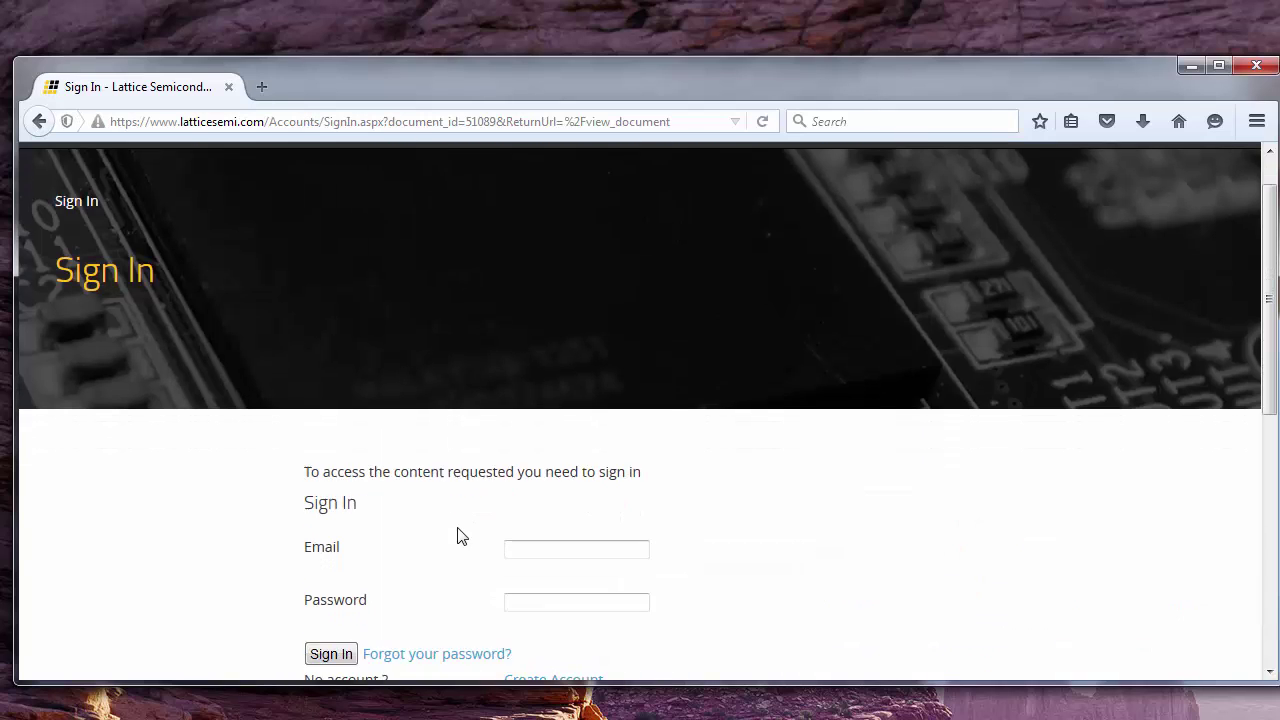
left_click(536, 488)
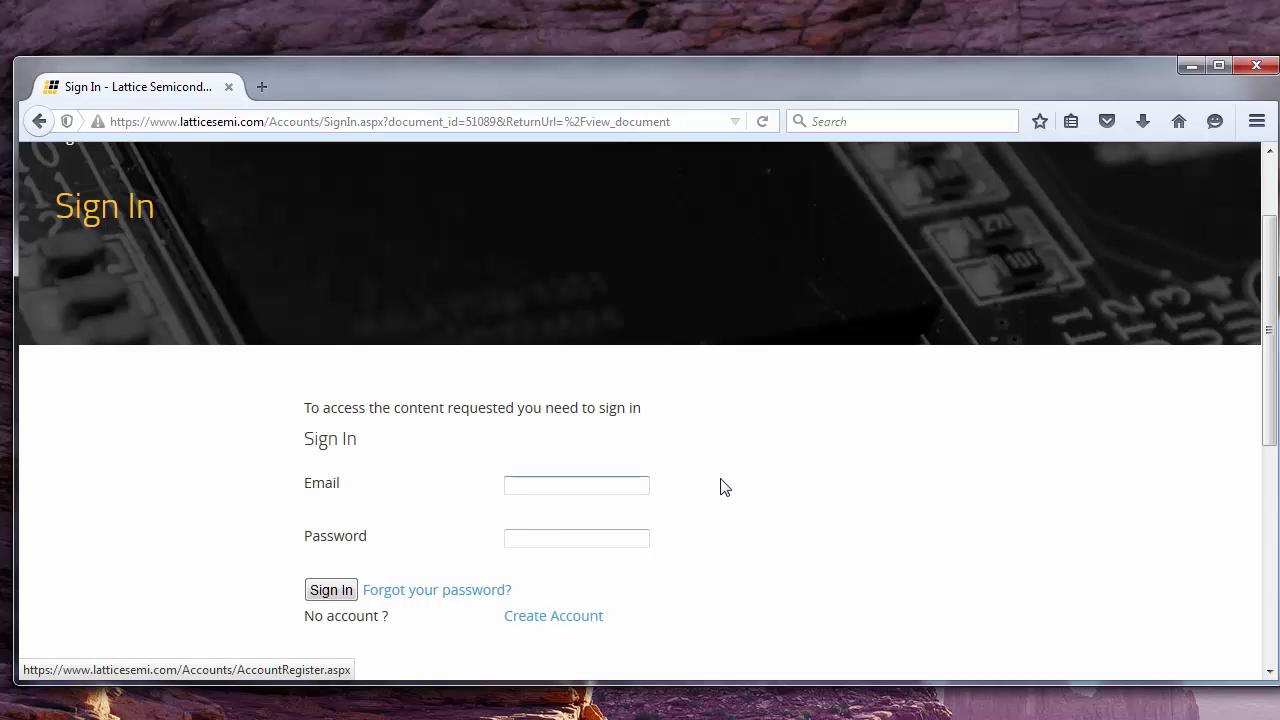
Open the Lattice Account Registration form and scroll through it
left_click(583, 623)
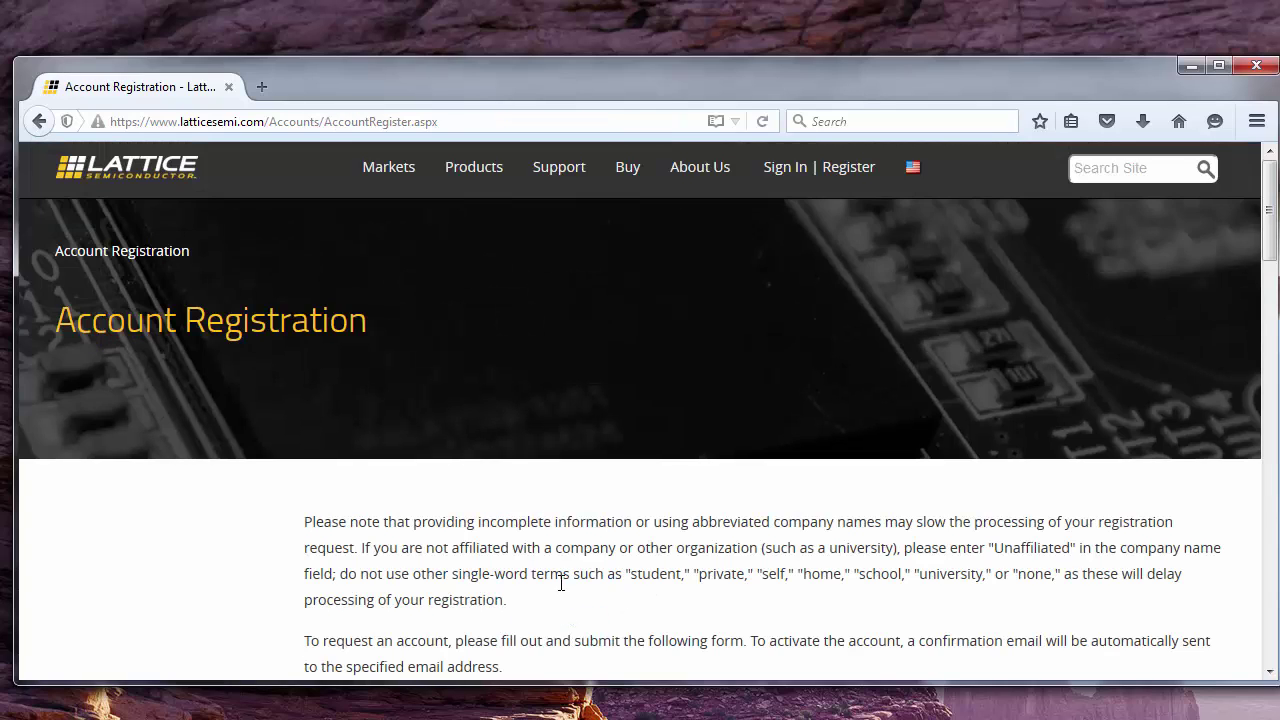
scroll(561, 583, "down", 5)
scroll(561, 583, "down", 4)
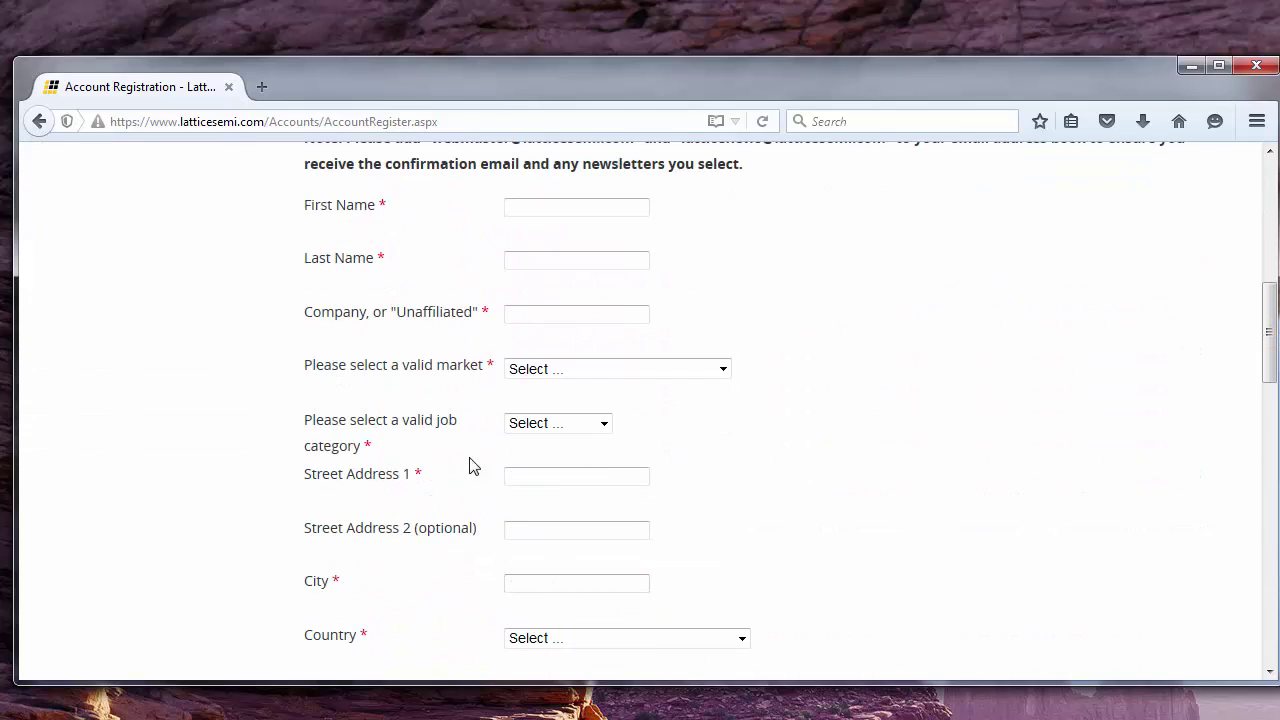
scroll(475, 549, "down", 6)
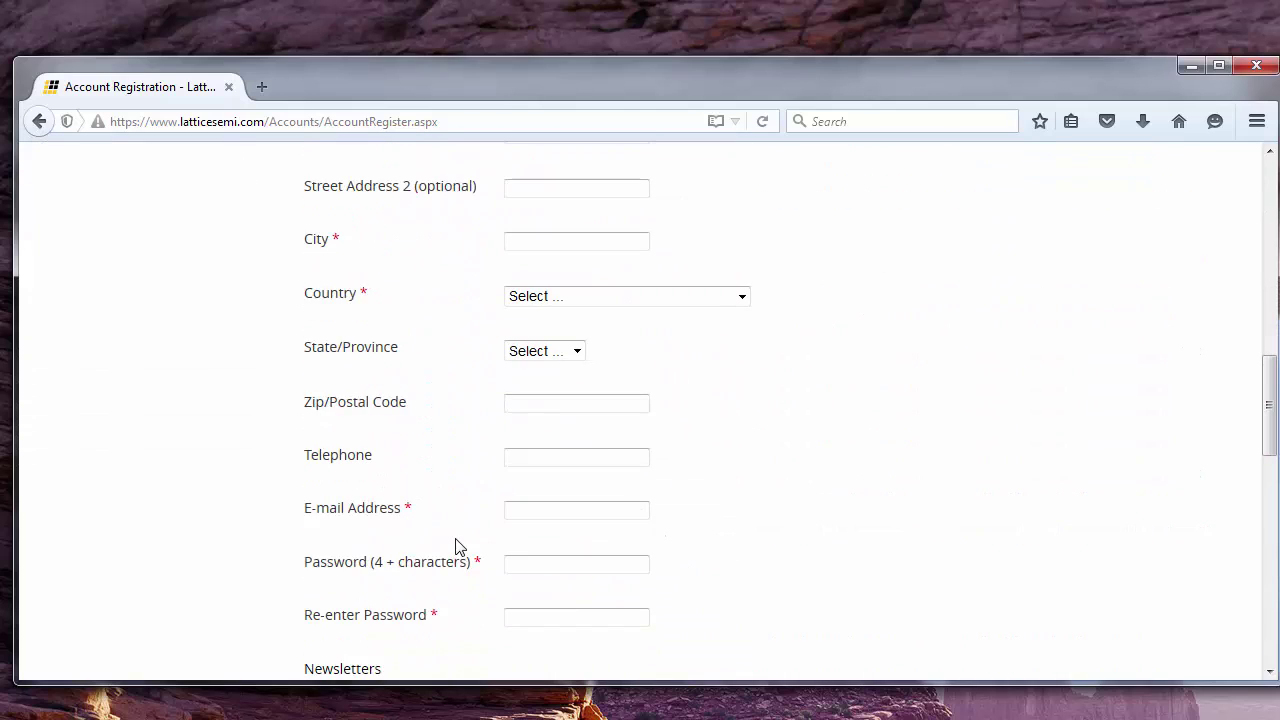
scroll(400, 320, "up", 2)
scroll(420, 545, "down", 2)
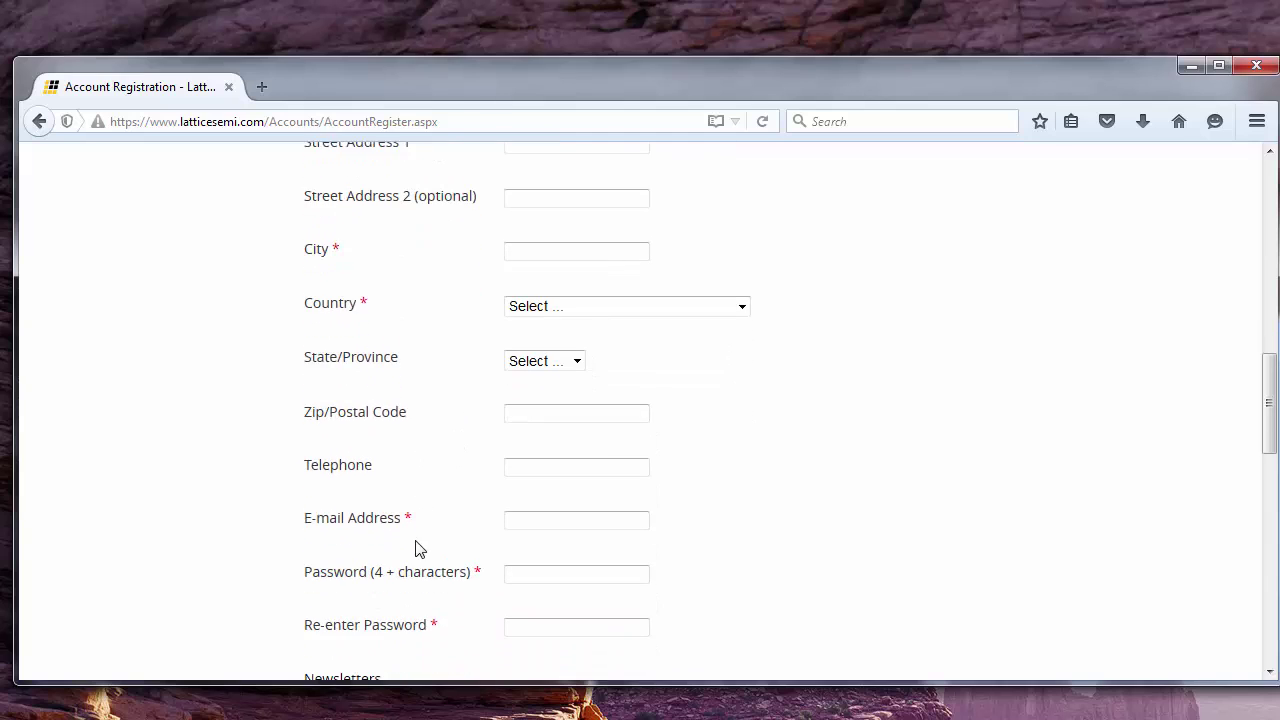
scroll(424, 543, "down", 2)
Pass through the E-mail, Password and Re-enter Password fields to trigger the must-match warning
left_click(526, 397)
left_click(526, 449)
left_click(552, 508)
left_click(342, 550)
scroll(332, 562, "down", 2)
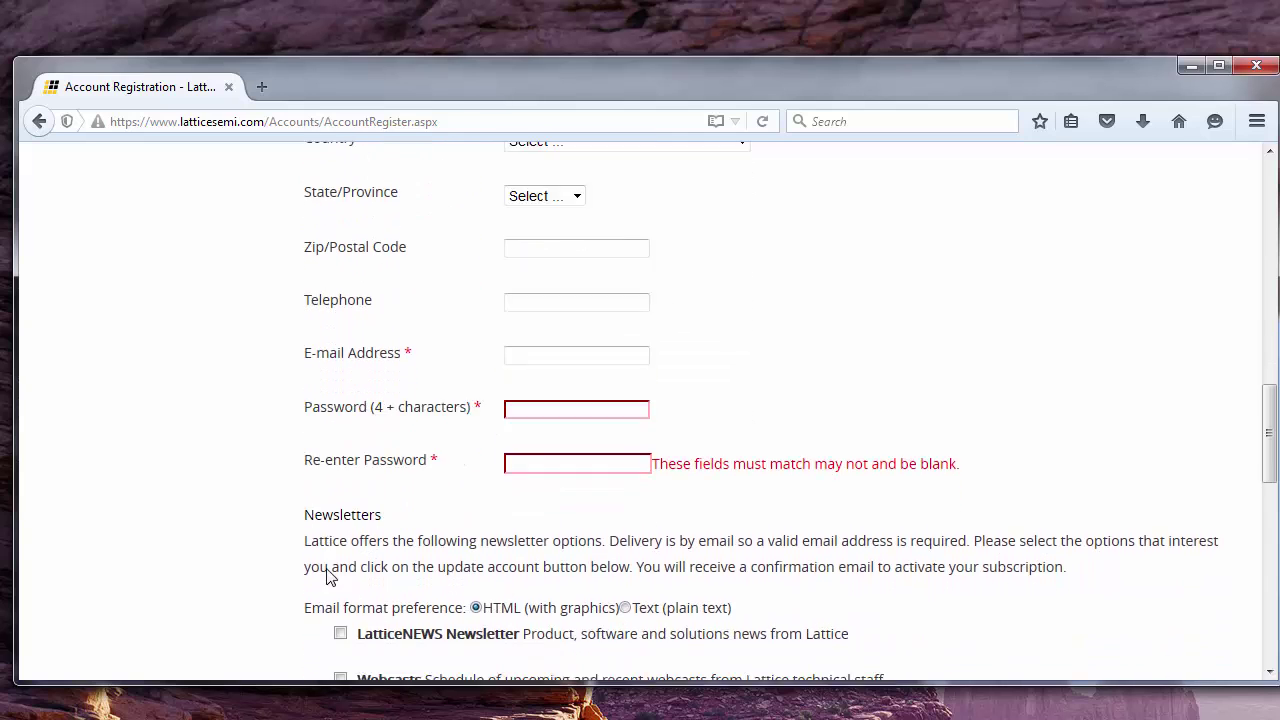
scroll(397, 457, "down", 2)
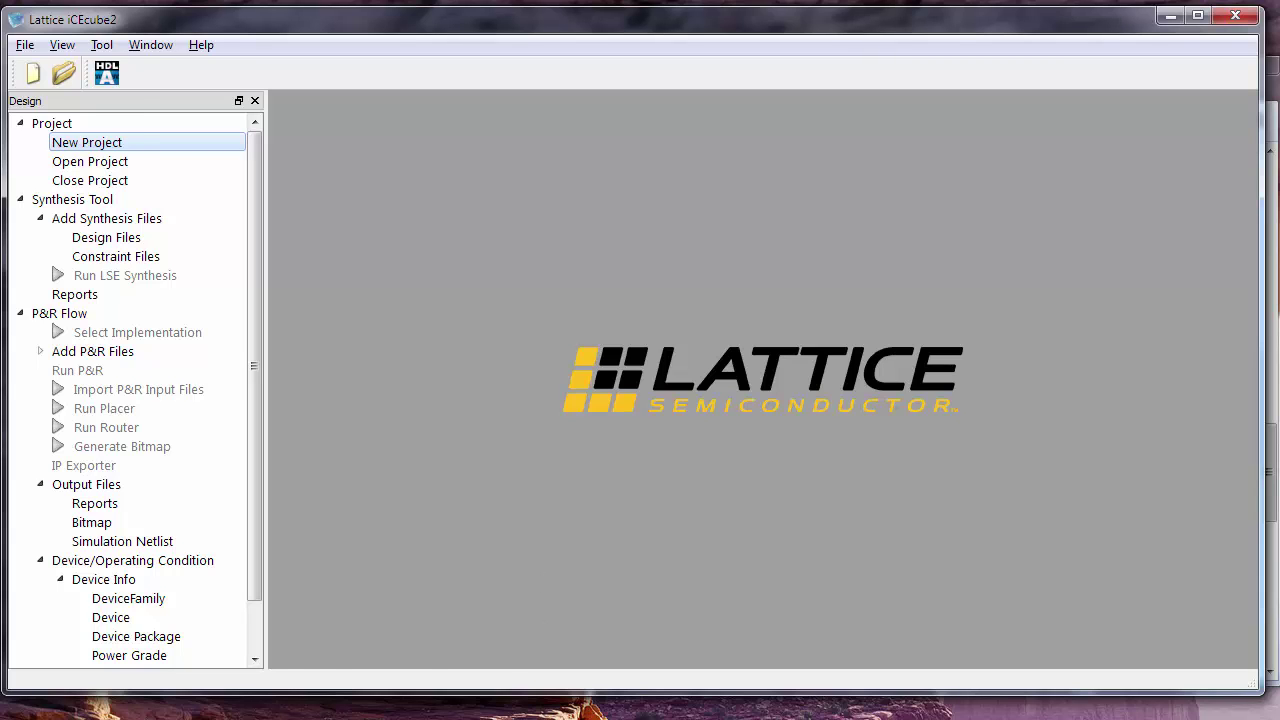
Return to the iCEcube2 product page through the Products menu
left_click(544, 716)
scroll(686, 360, "up", 5)
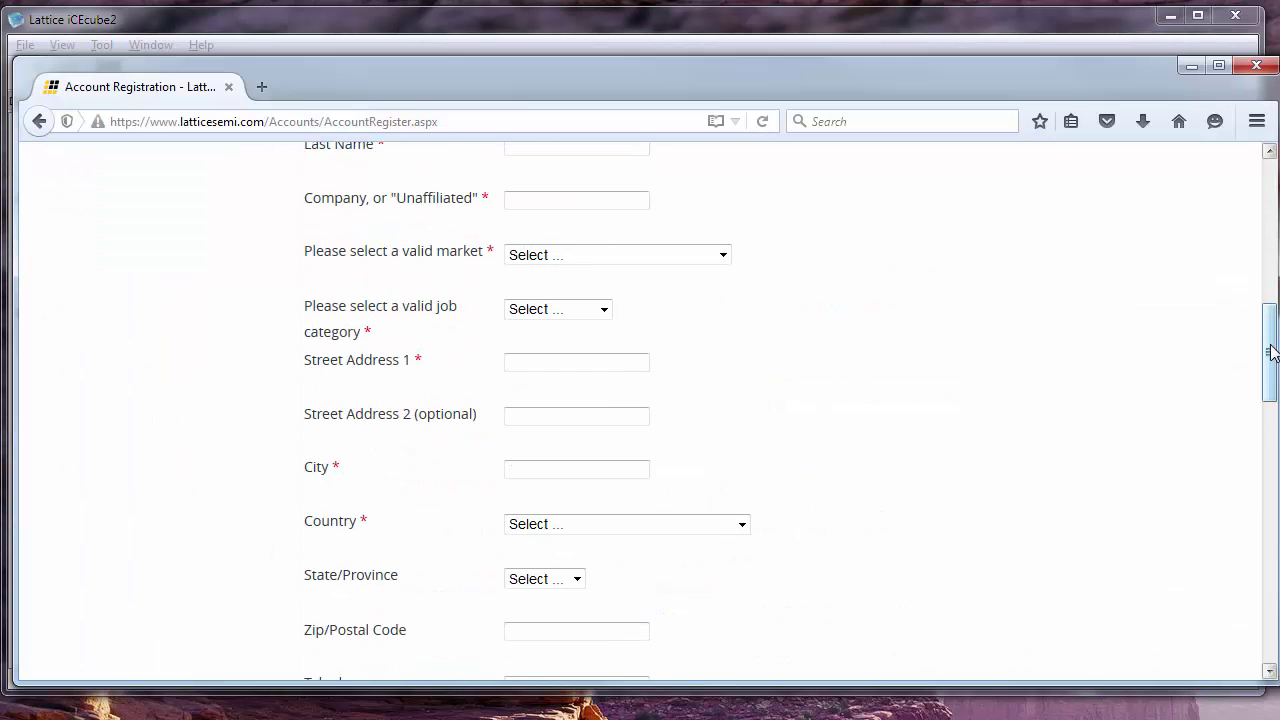
left_click_drag(1271, 349, 1268, 165)
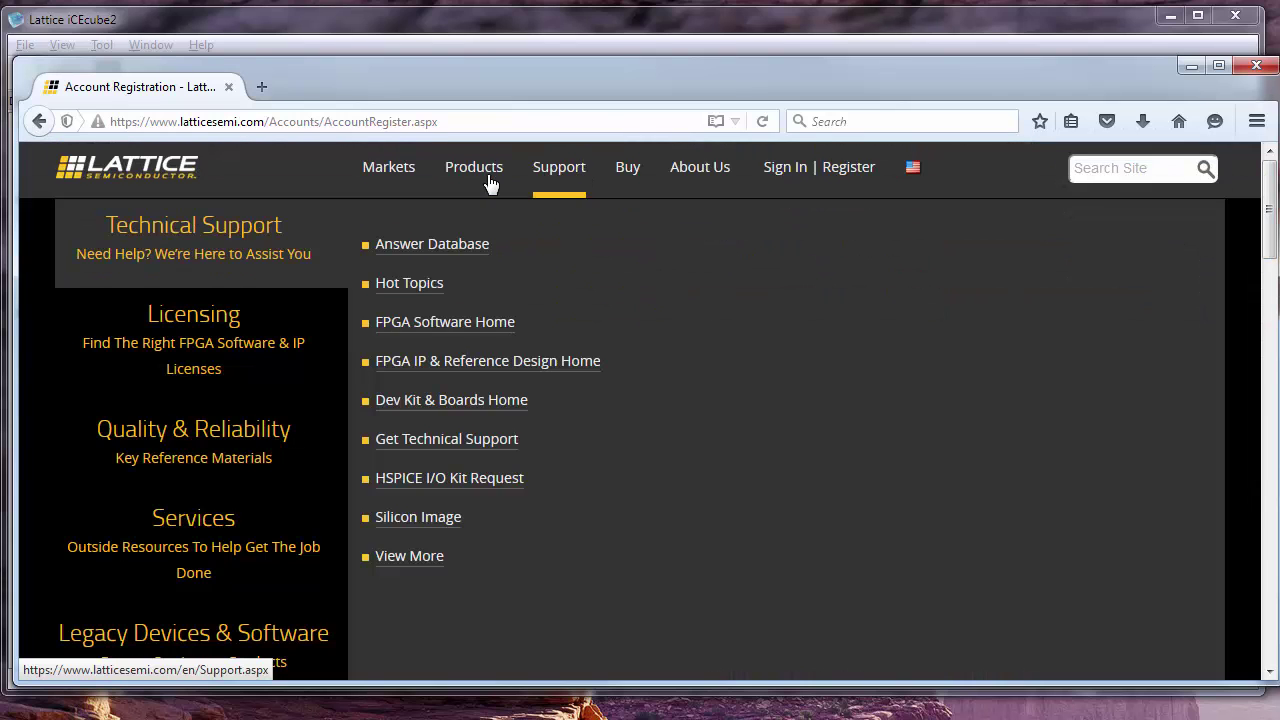
mouse_move(486, 178)
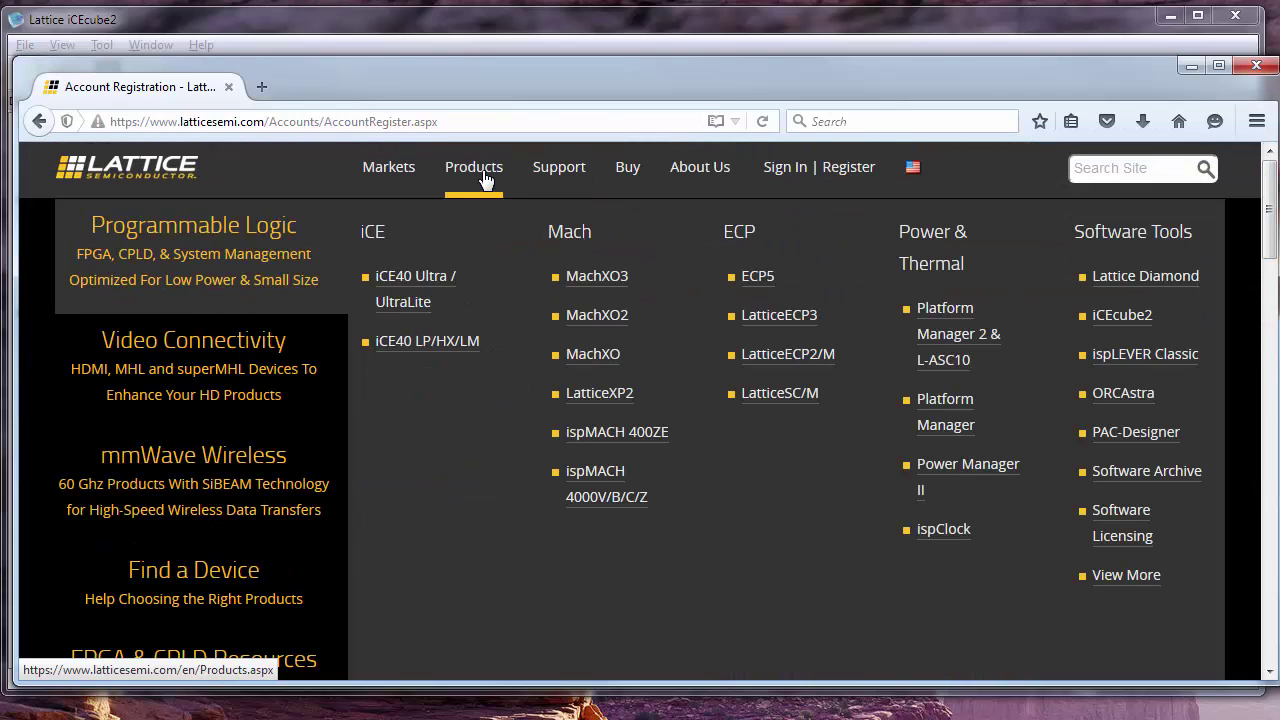
left_click(1116, 328)
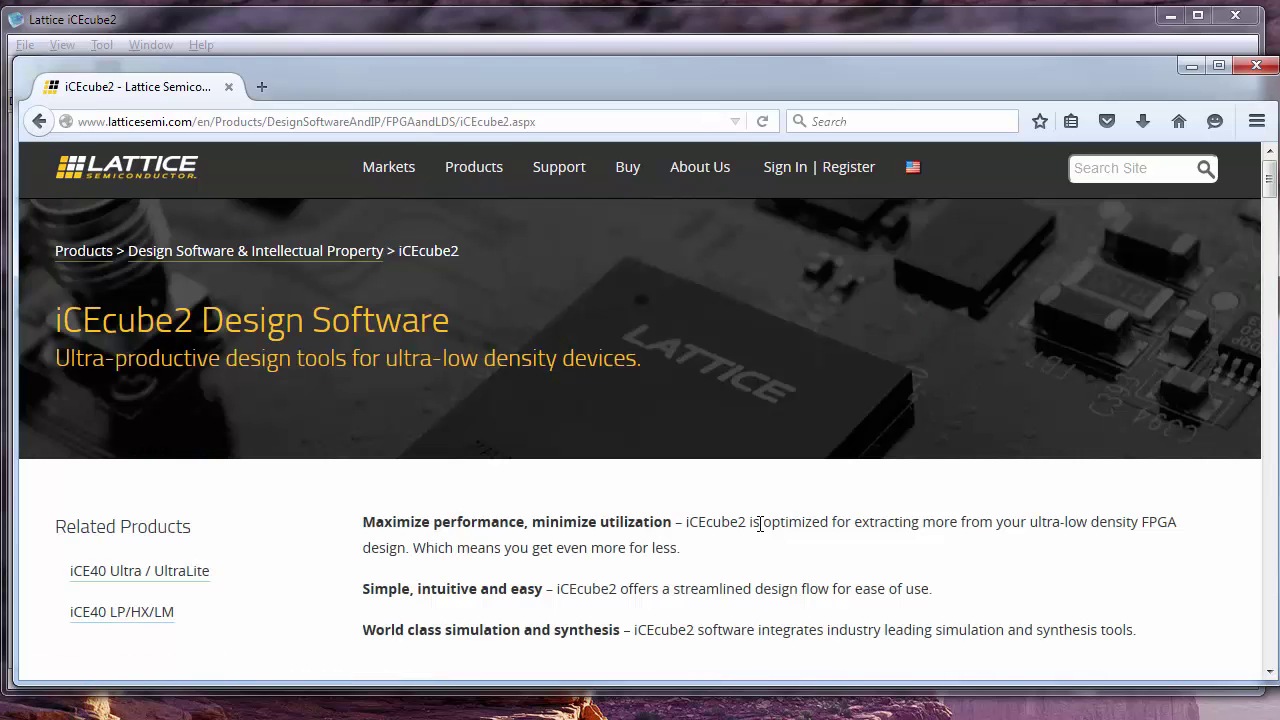
Follow the iCECube2 Software Free License link under Licensing and focus the Sign In Email field
scroll(741, 524, "down", 1)
scroll(741, 524, "down", 20)
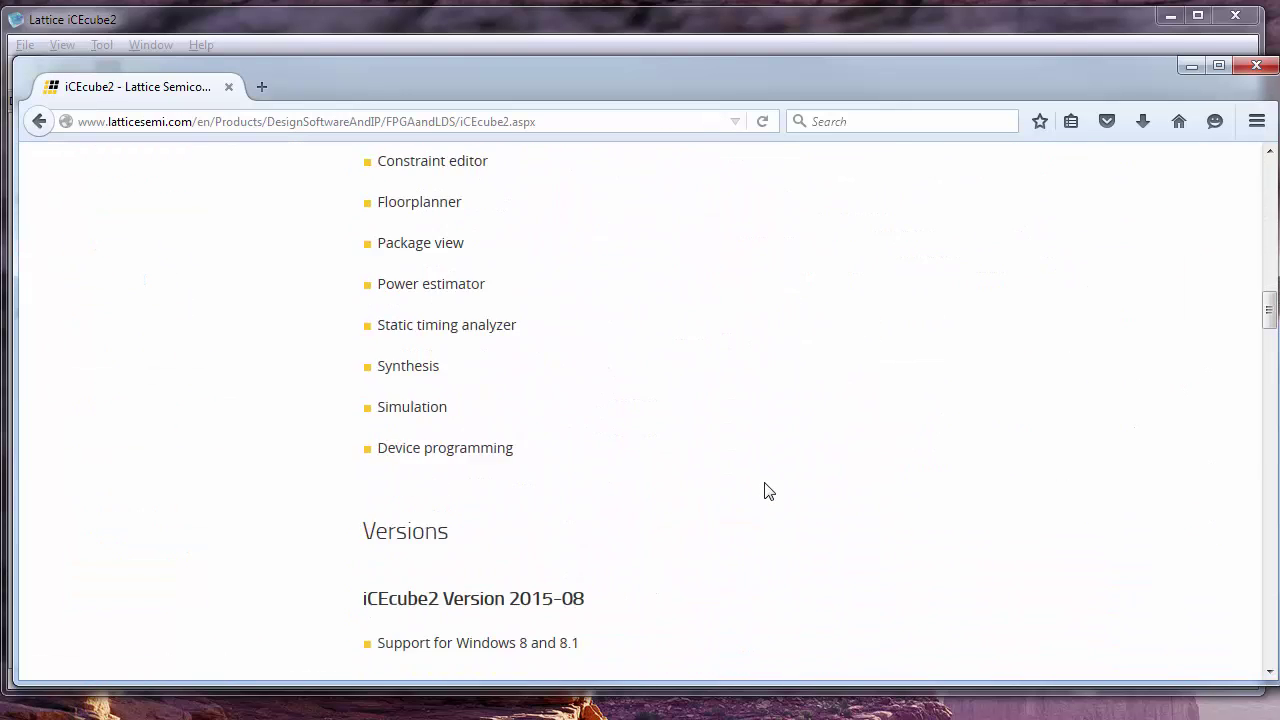
scroll(762, 485, "down", 15)
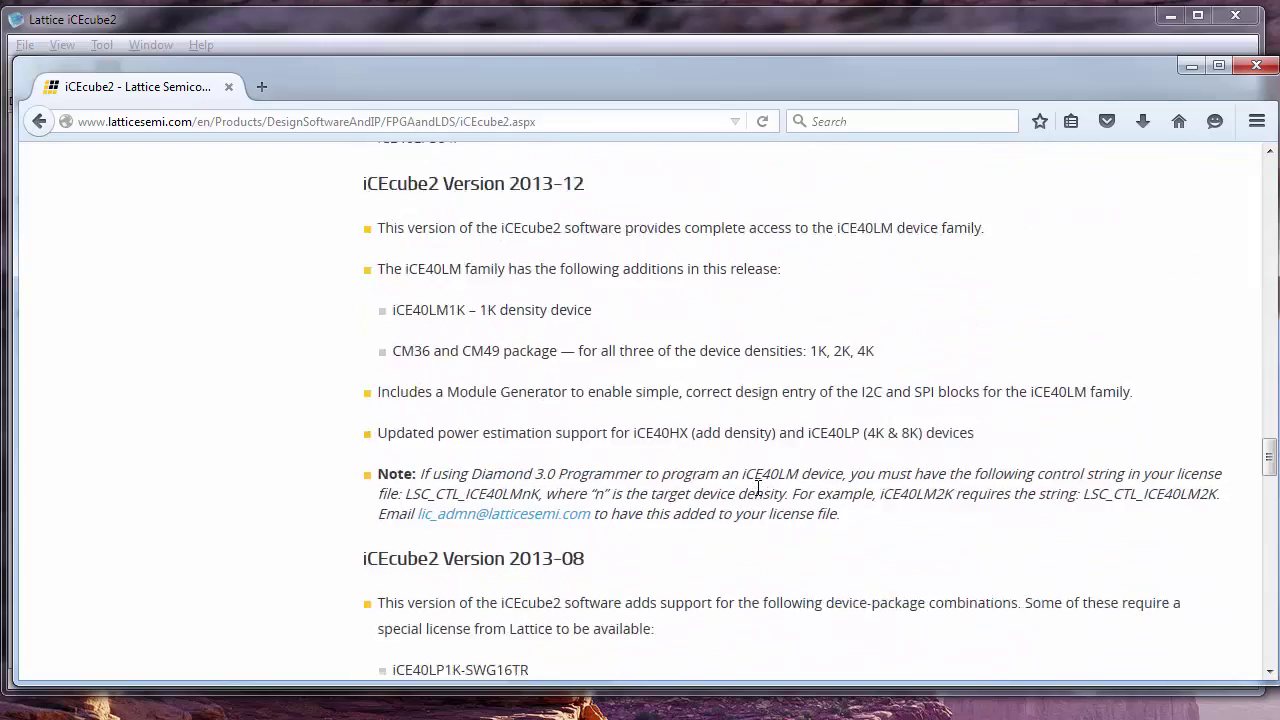
scroll(755, 494, "down", 10)
scroll(729, 486, "up", 3)
double_click(395, 401)
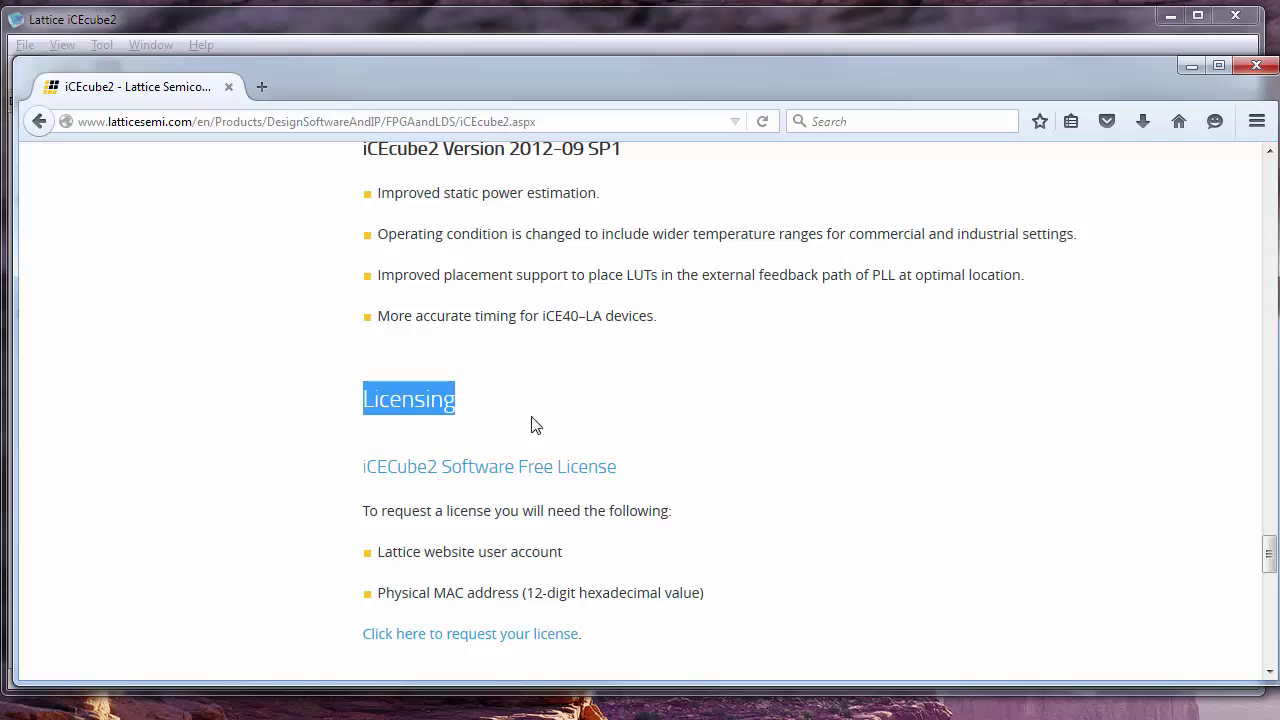
left_click(444, 476)
scroll(445, 485, "down", 3)
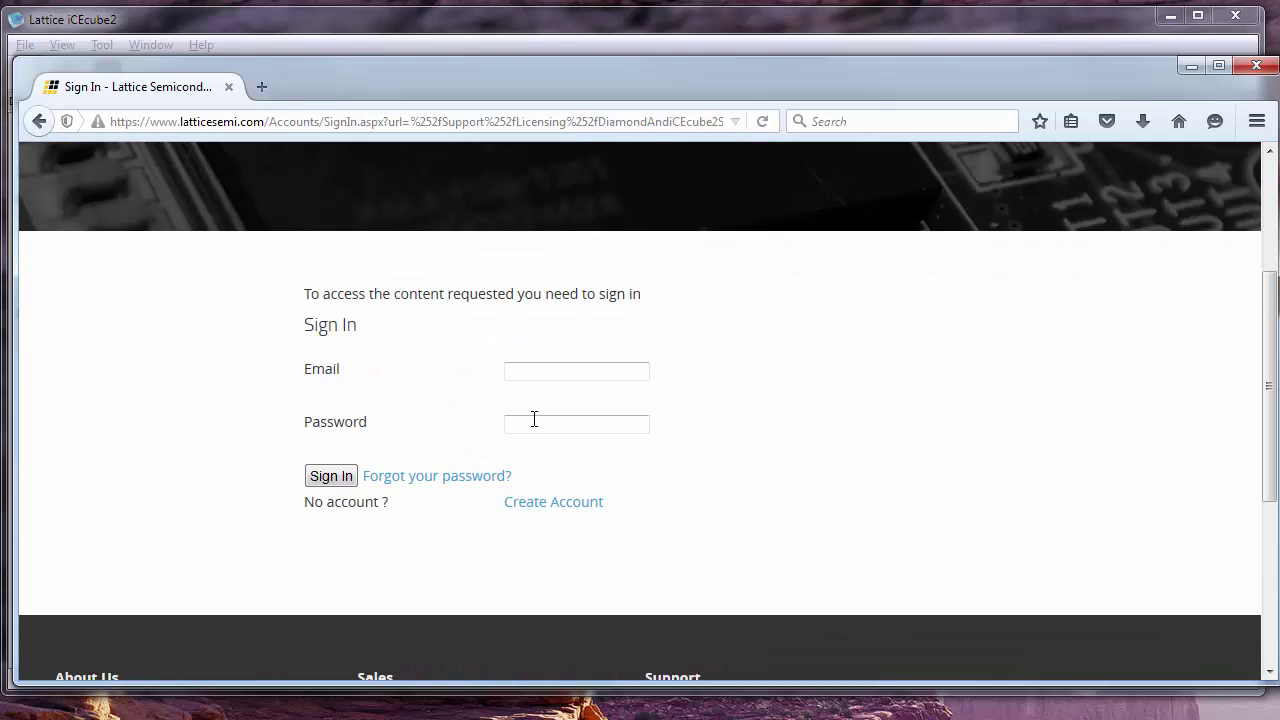
left_click(549, 376)
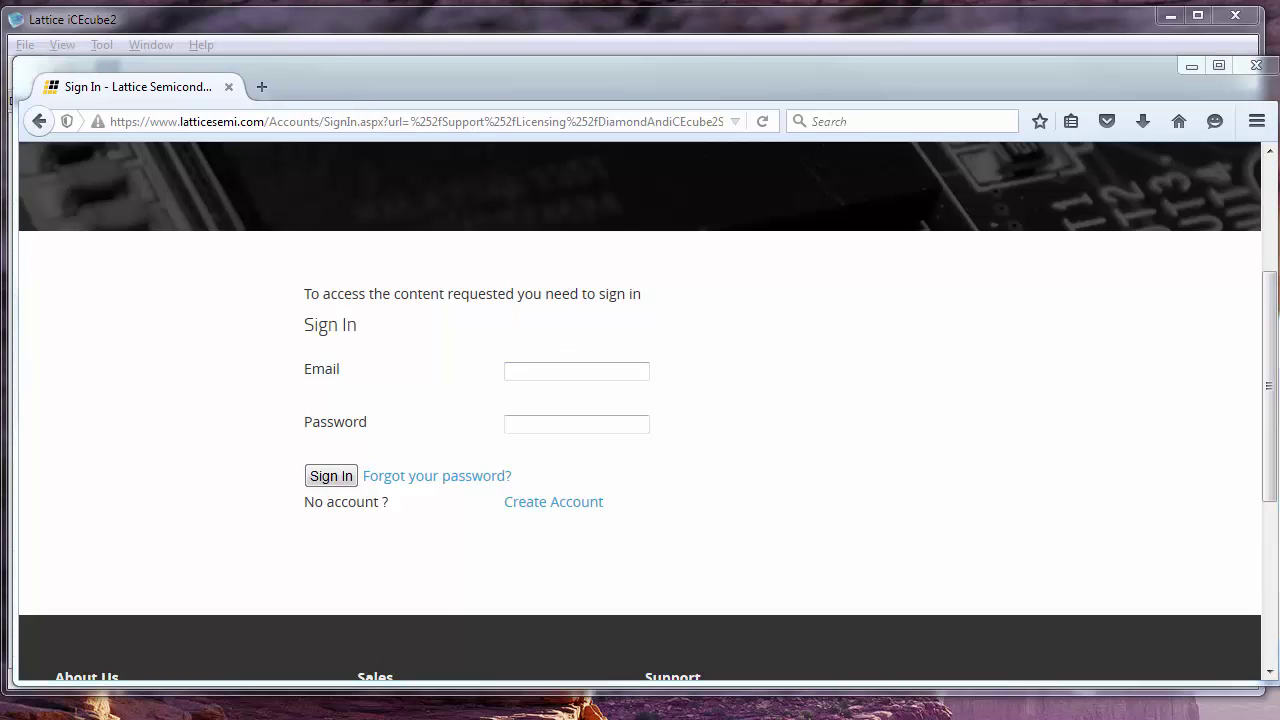
Launch a command prompt via Win+R and run ipconfig /all
key("super+r")
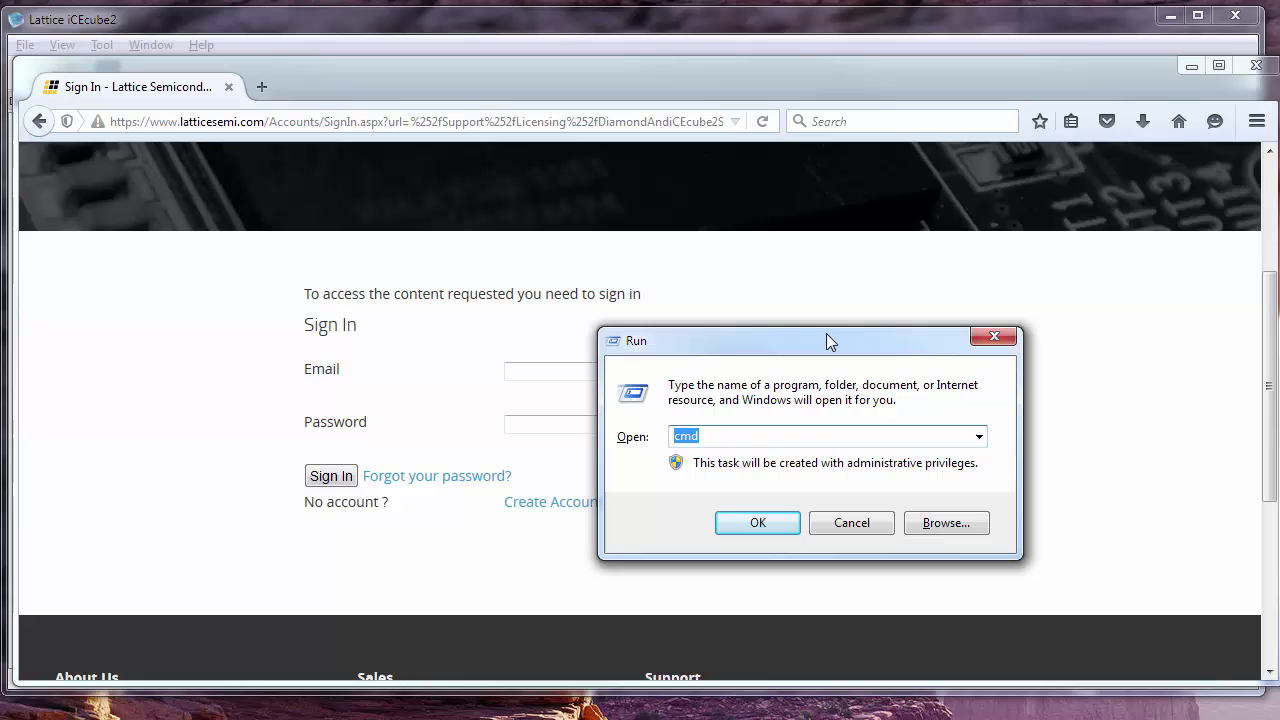
left_click(723, 441)
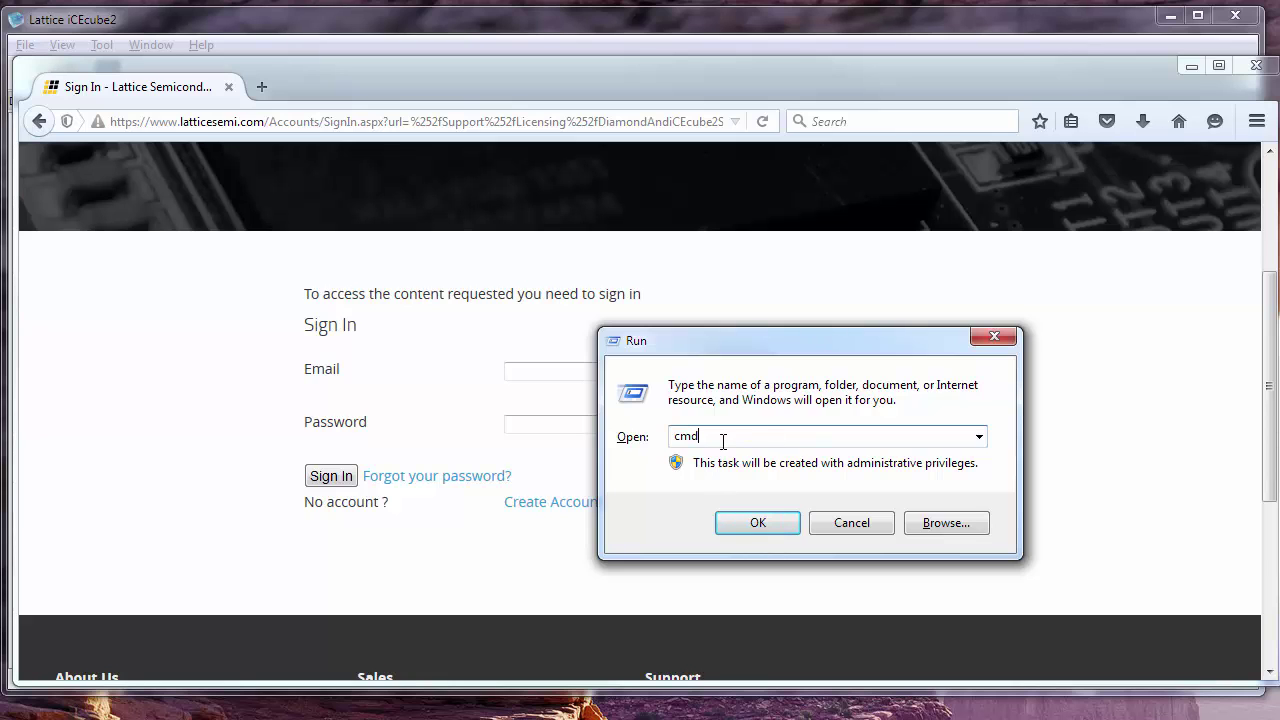
left_click(731, 523)
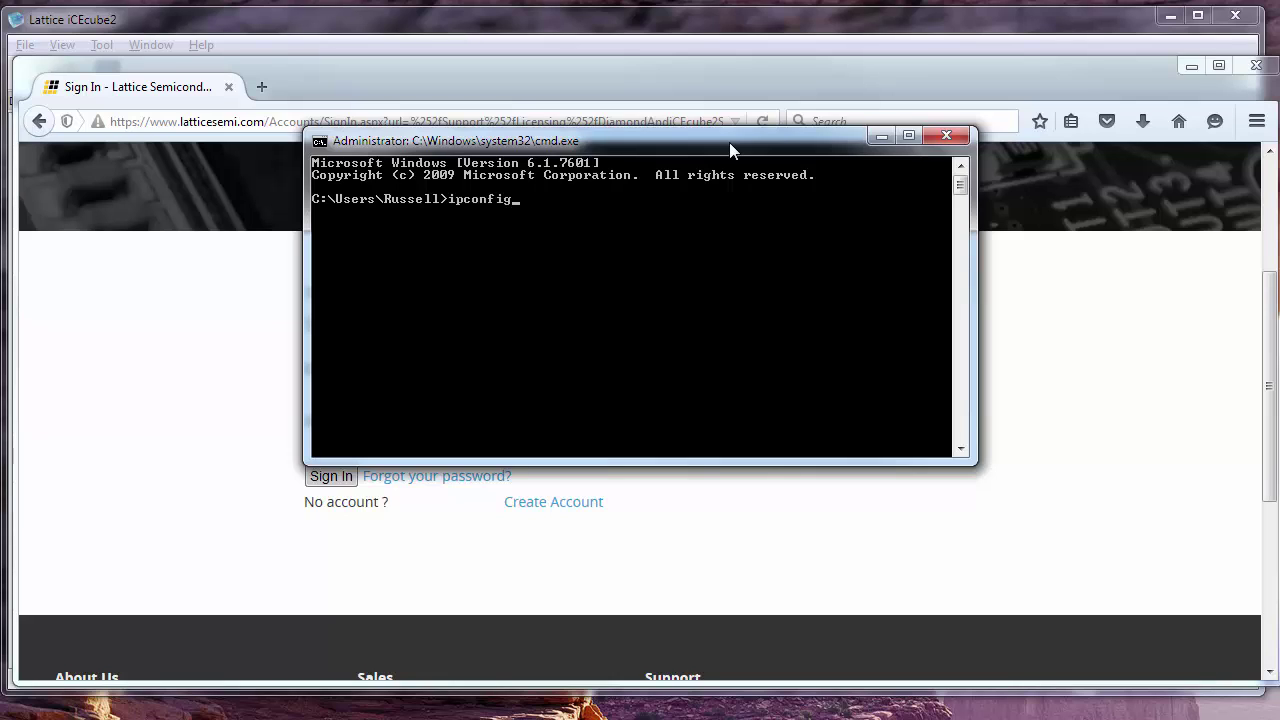
type("ipconfig /all")
key("Return")
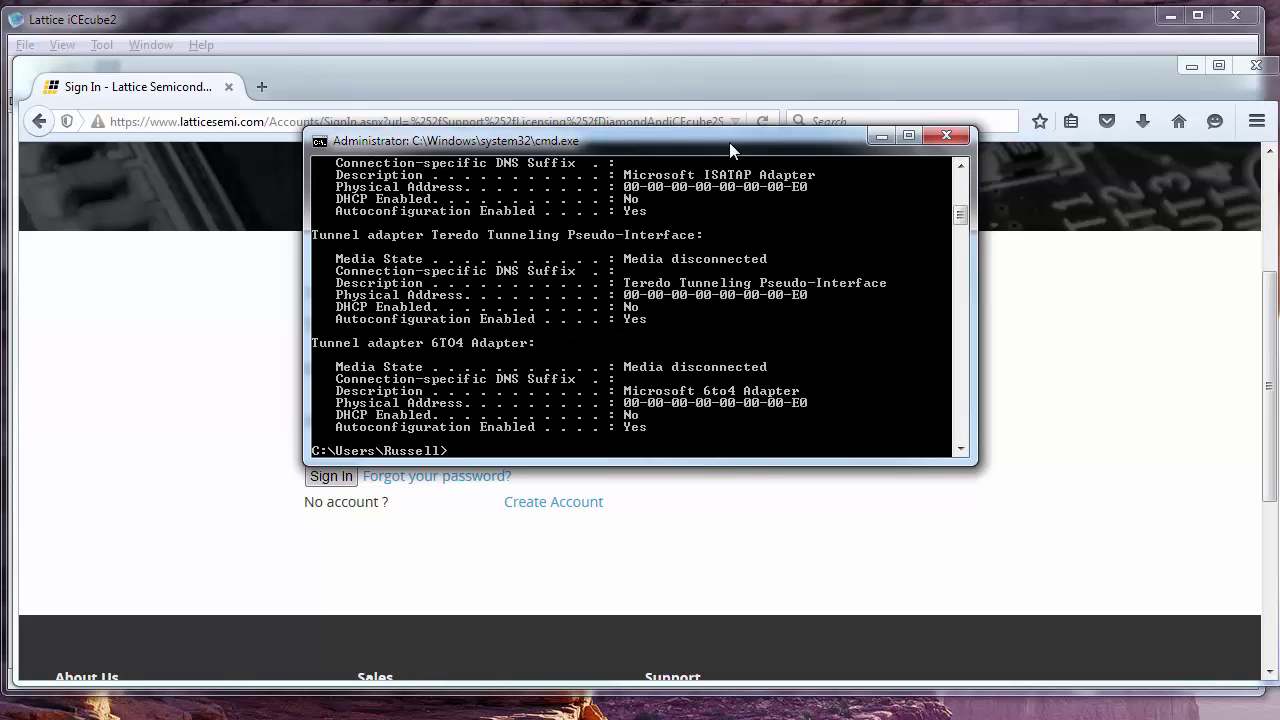
scroll(621, 336, "up", 6)
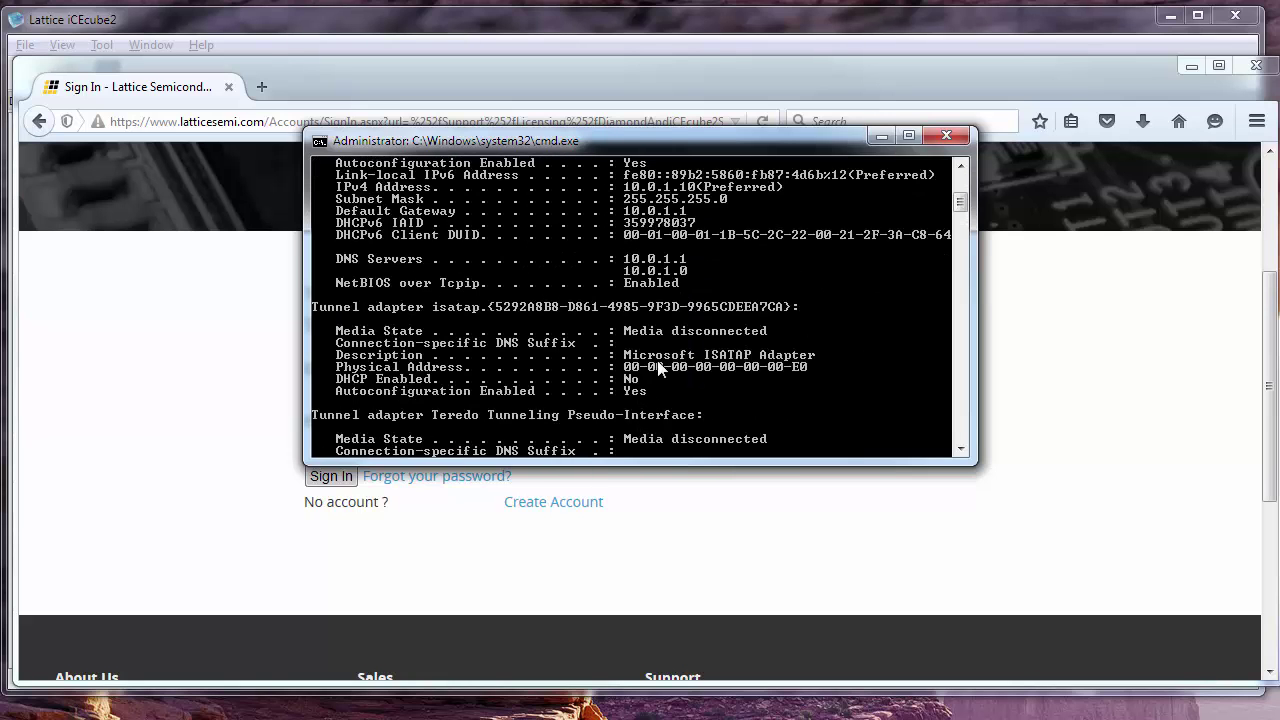
scroll(670, 366, "up", 3)
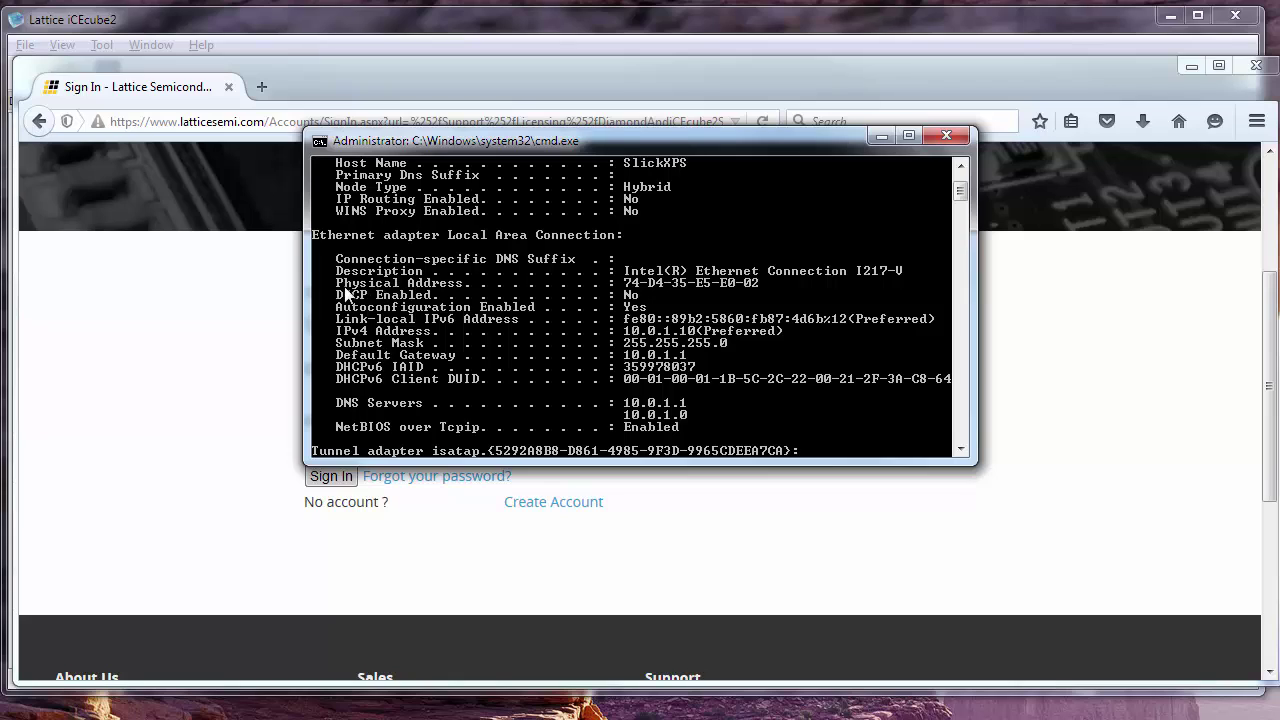
Copy the Ethernet adapter's physical address with Mark and test-paste it into the Email field
right_click(629, 290)
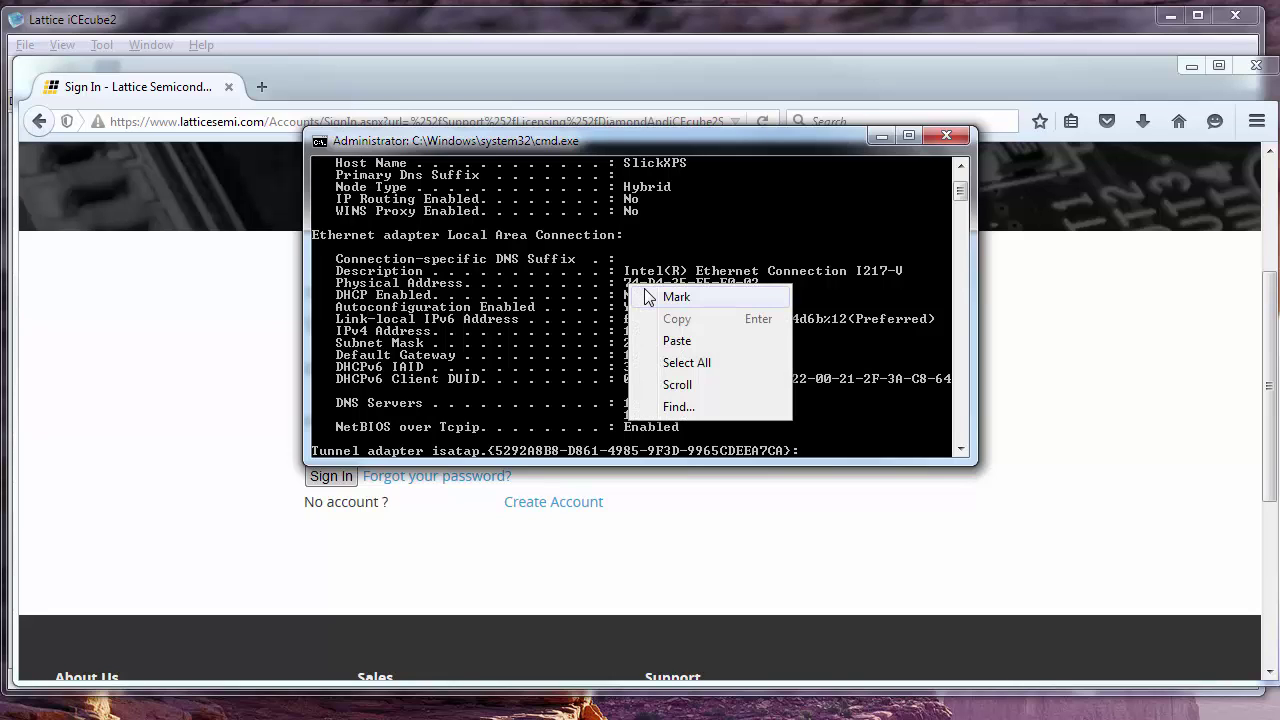
left_click(676, 297)
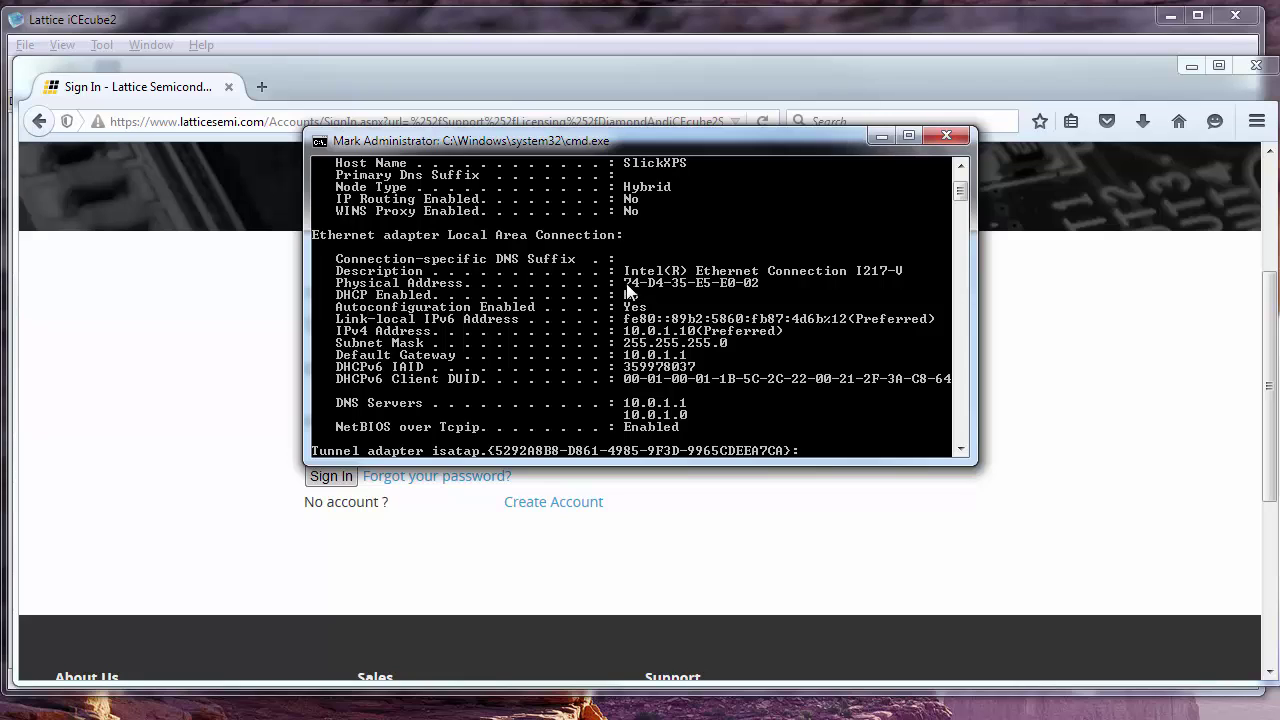
left_click_drag(628, 288, 676, 286)
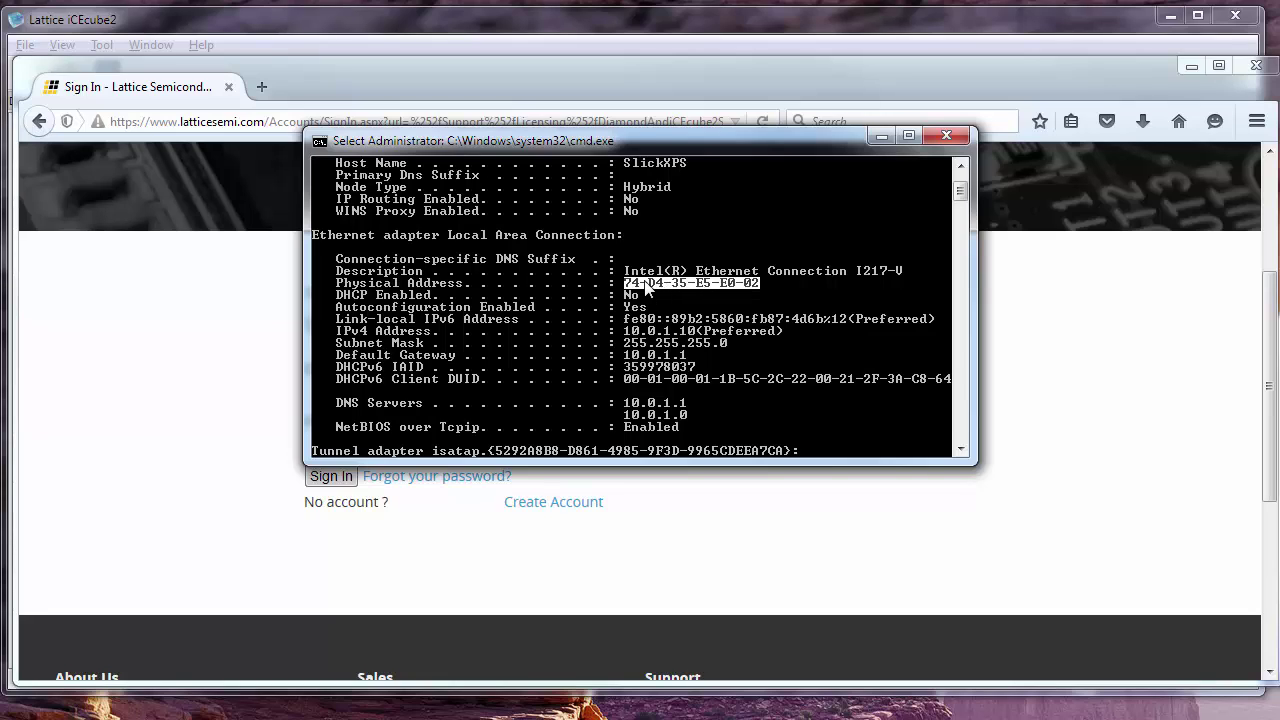
key("Return")
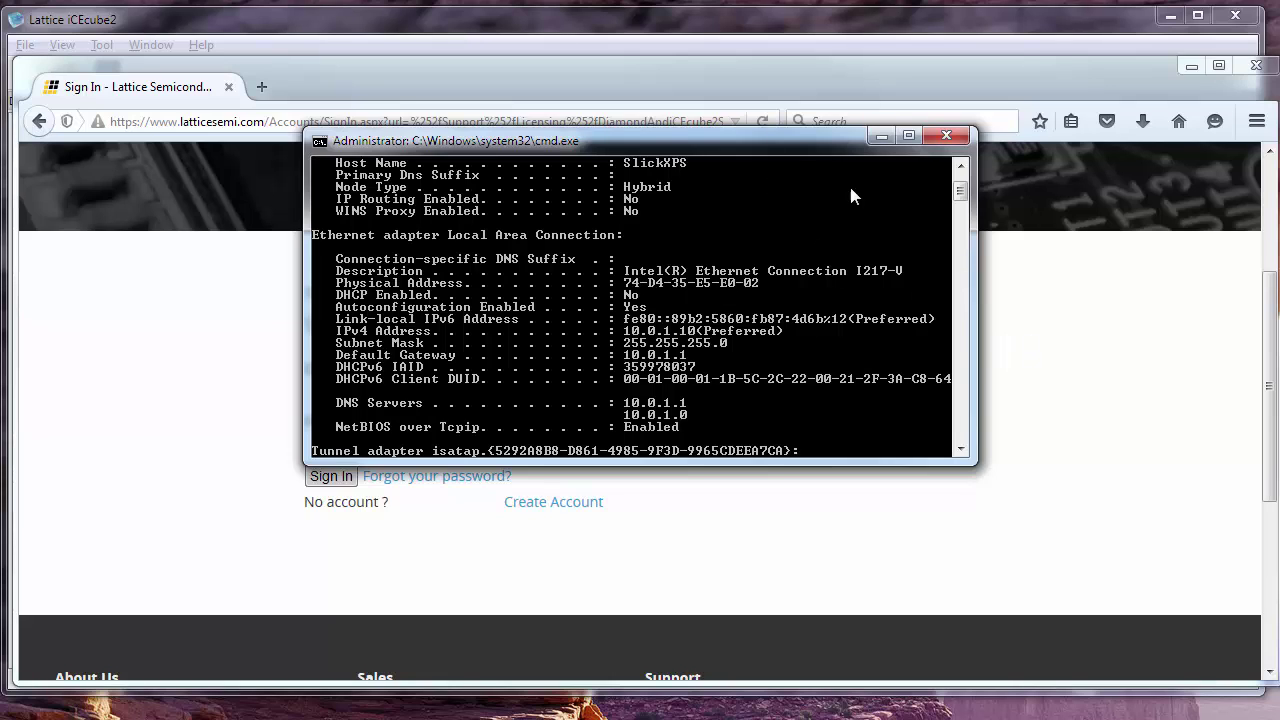
left_click(523, 369)
key("ctrl+v")
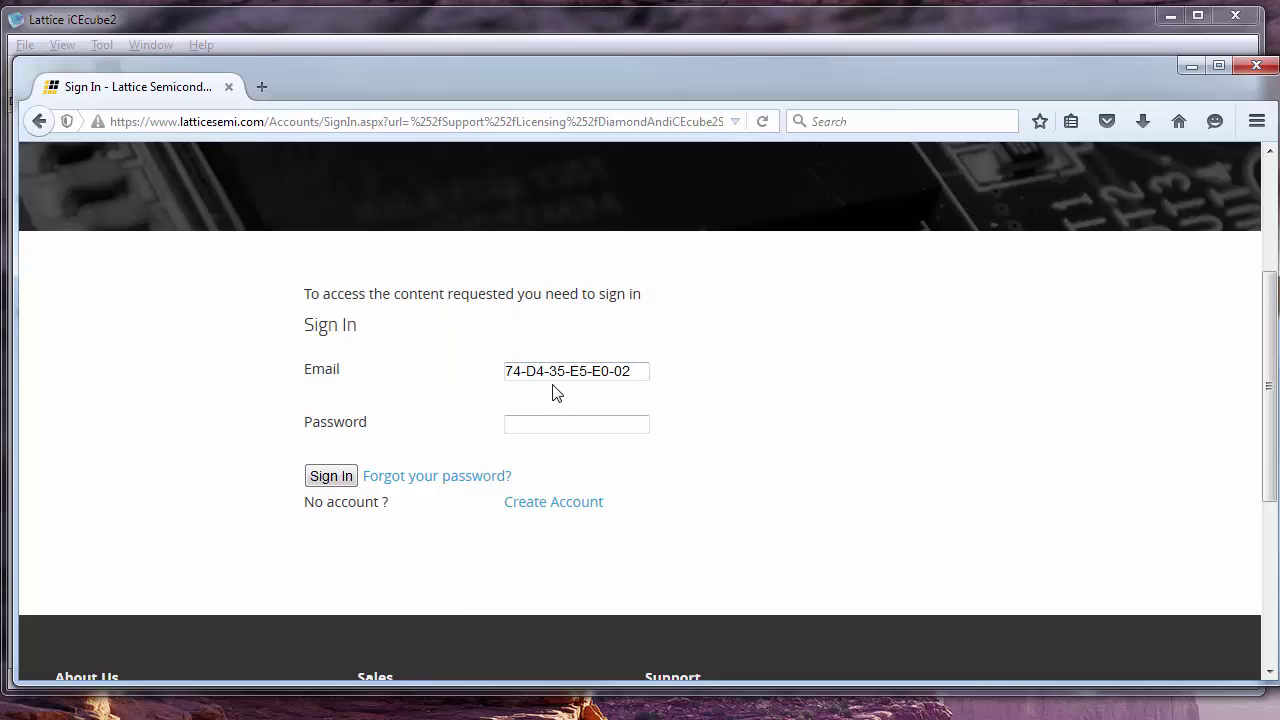
Close the console with exit and clear the pasted address from the Email field
key("alt+Tab")
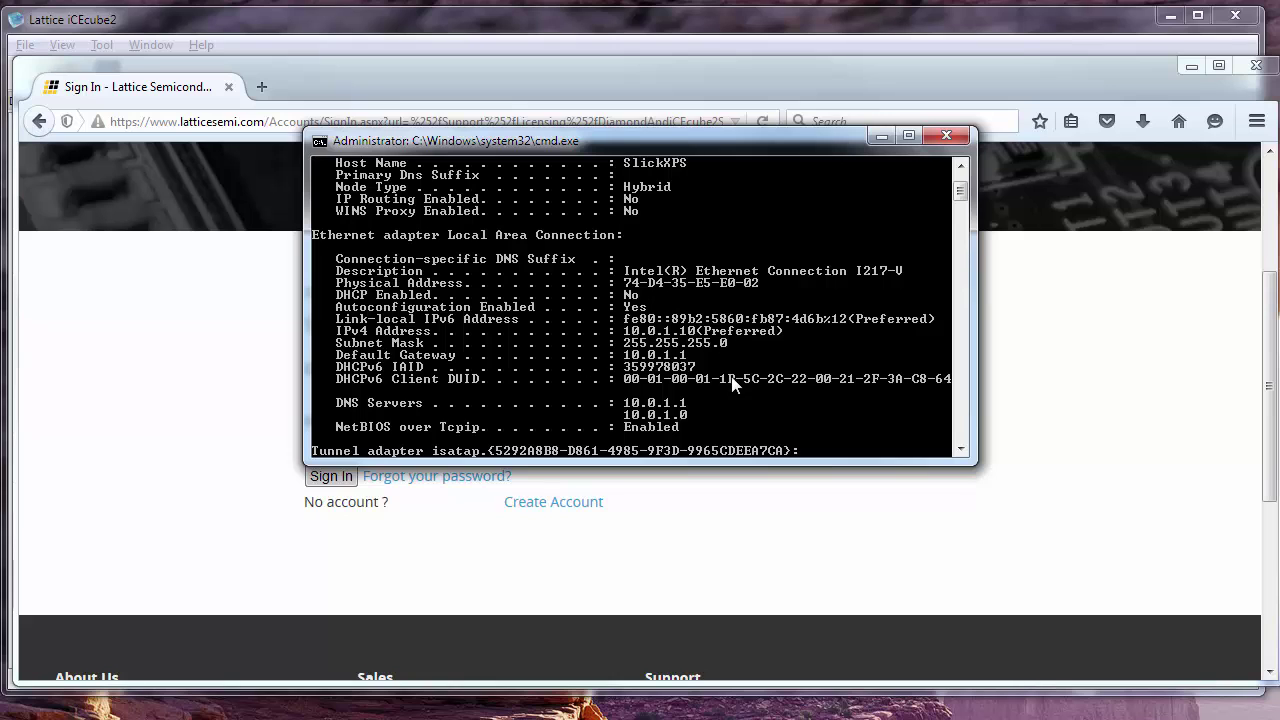
type("exit")
key("Return")
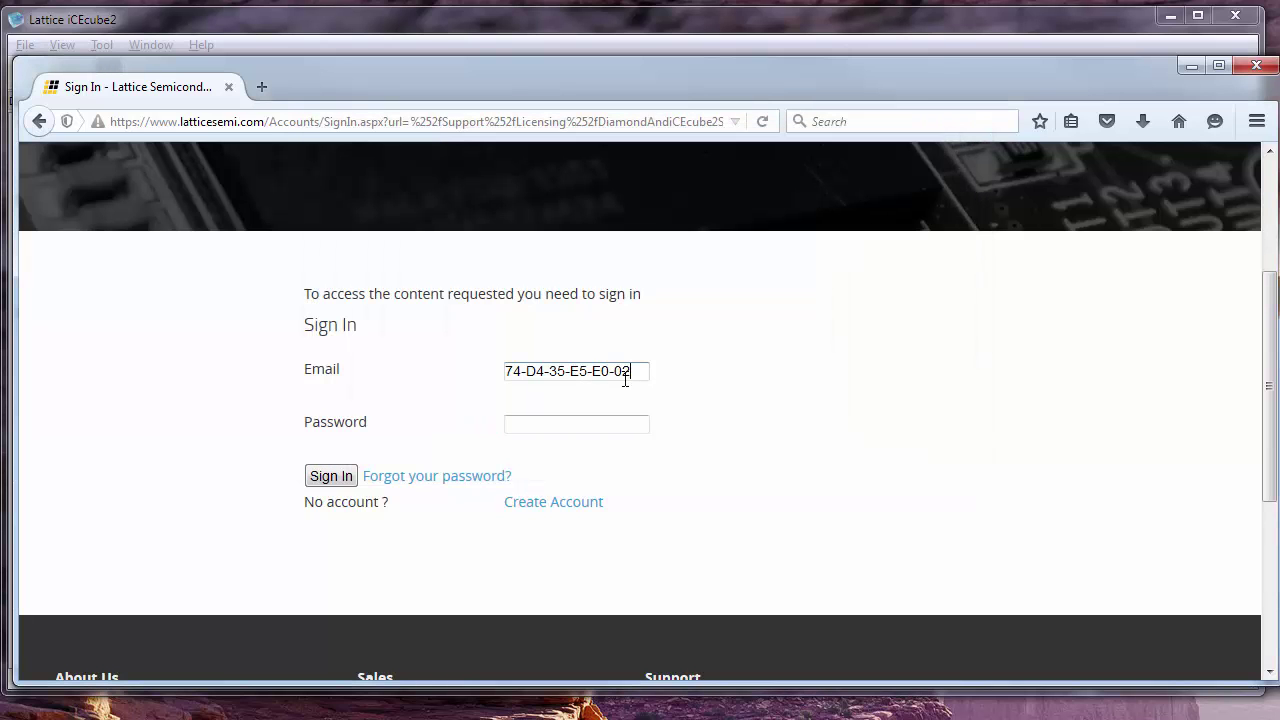
left_click_drag(631, 371, 416, 367)
key("BackSpace")
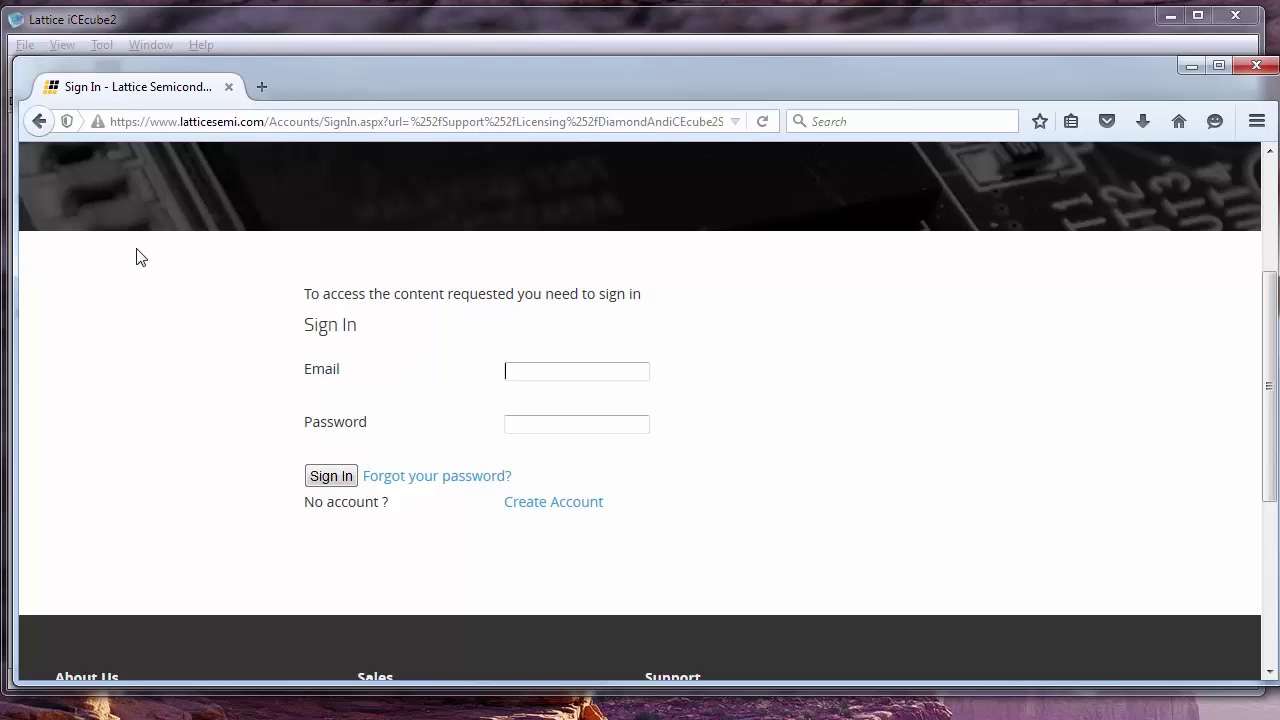
Bring the C:\lscc\SBTools folder window forward, reposition it and check its path
left_click(558, 688)
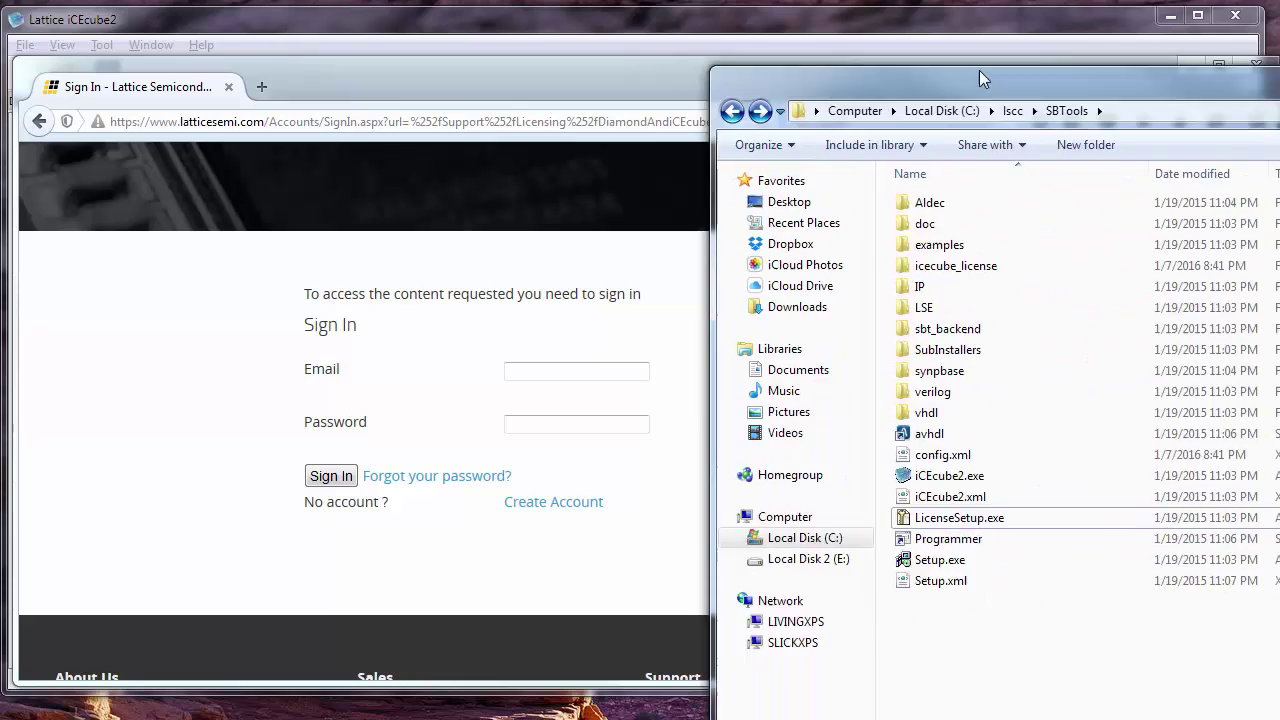
left_click_drag(937, 63, 578, 53)
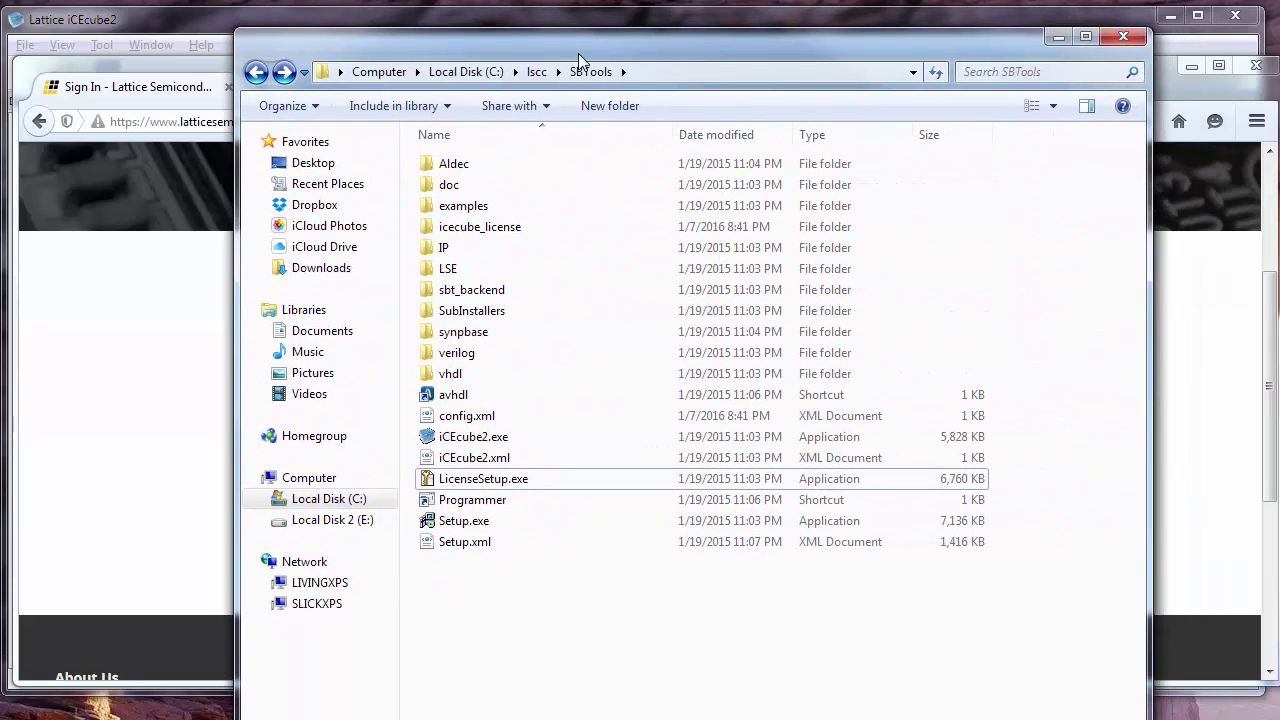
left_click(646, 78)
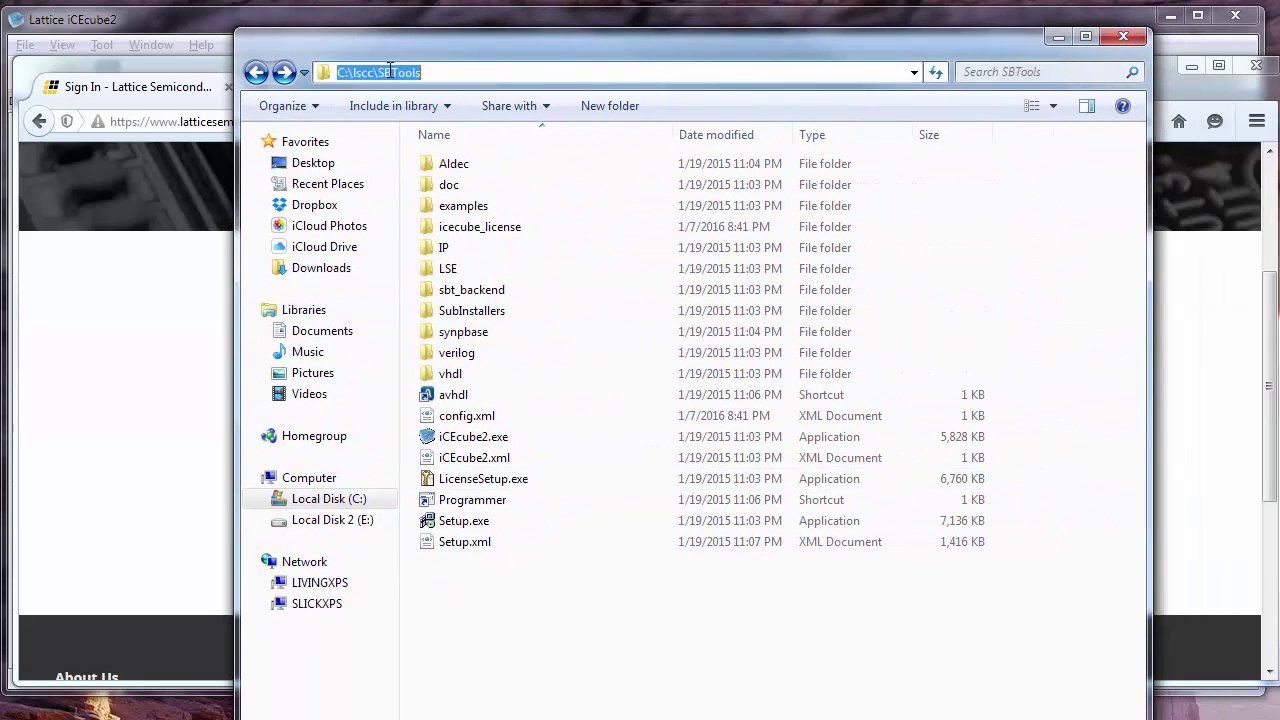
left_click(484, 77)
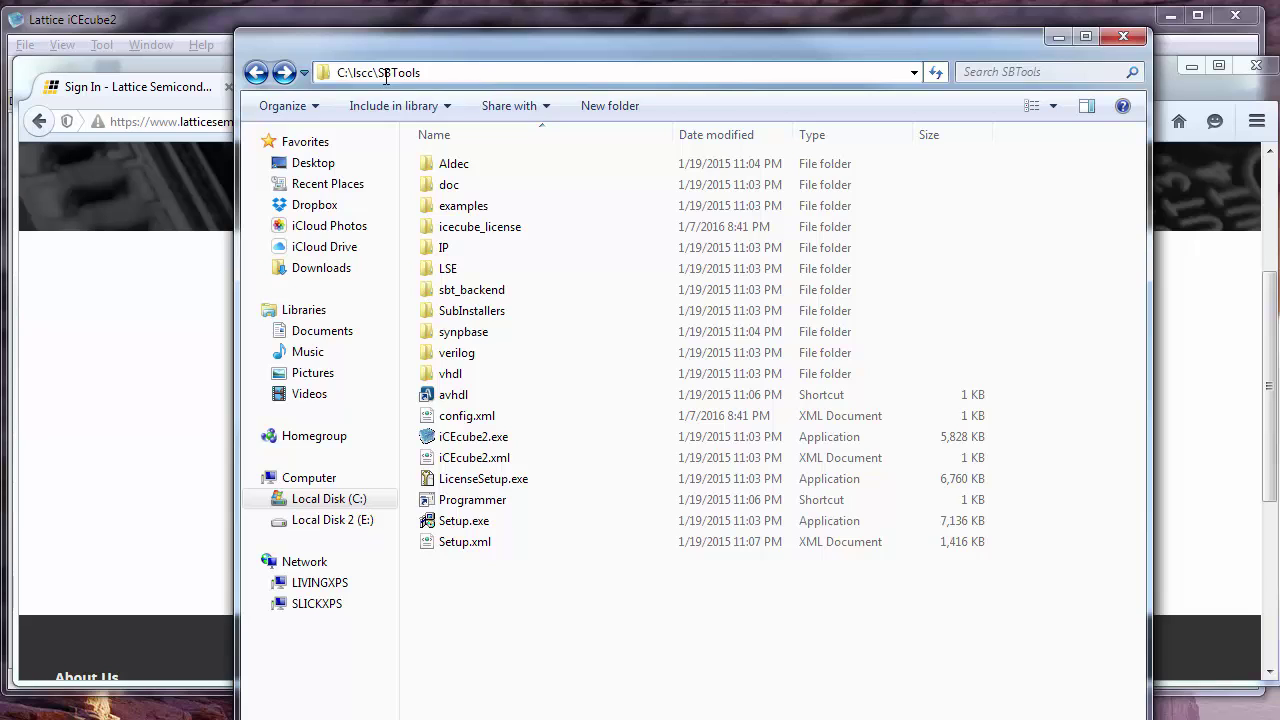
left_click(471, 583)
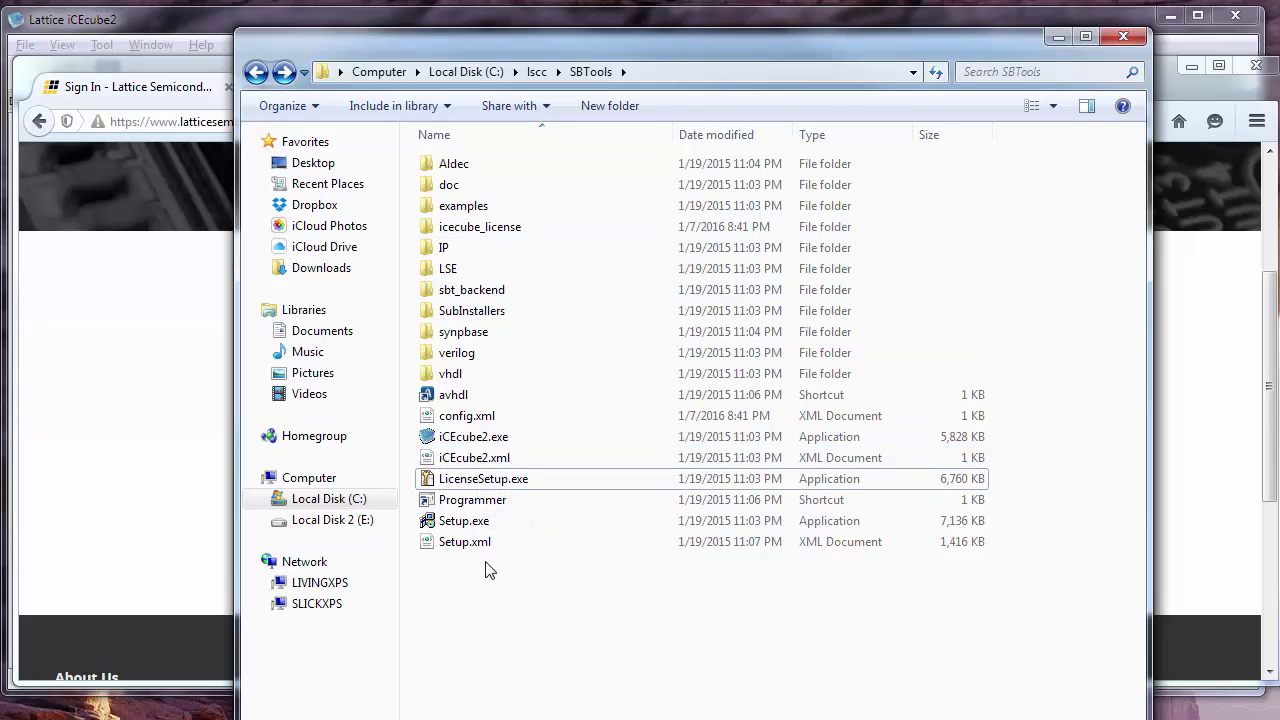
Run LicenseSetup.exe, cancel its Locate license dialog, and move the folder window aside
left_click(478, 440)
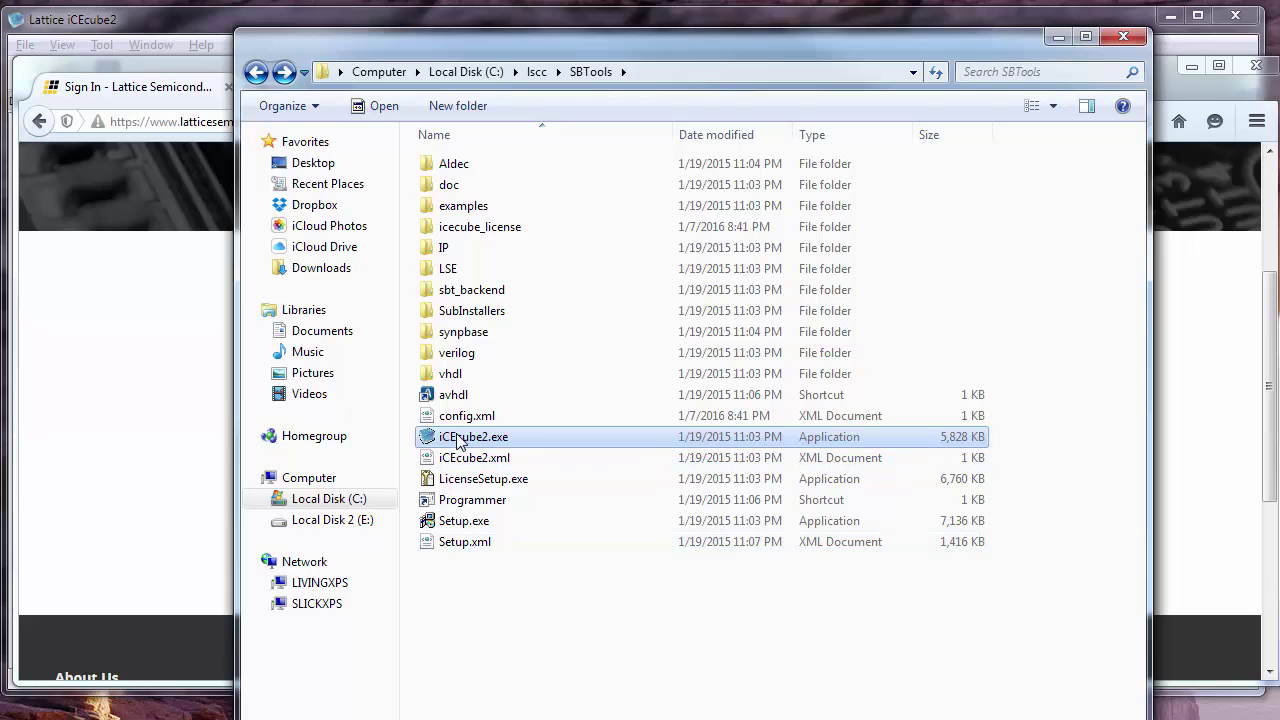
left_click(471, 484)
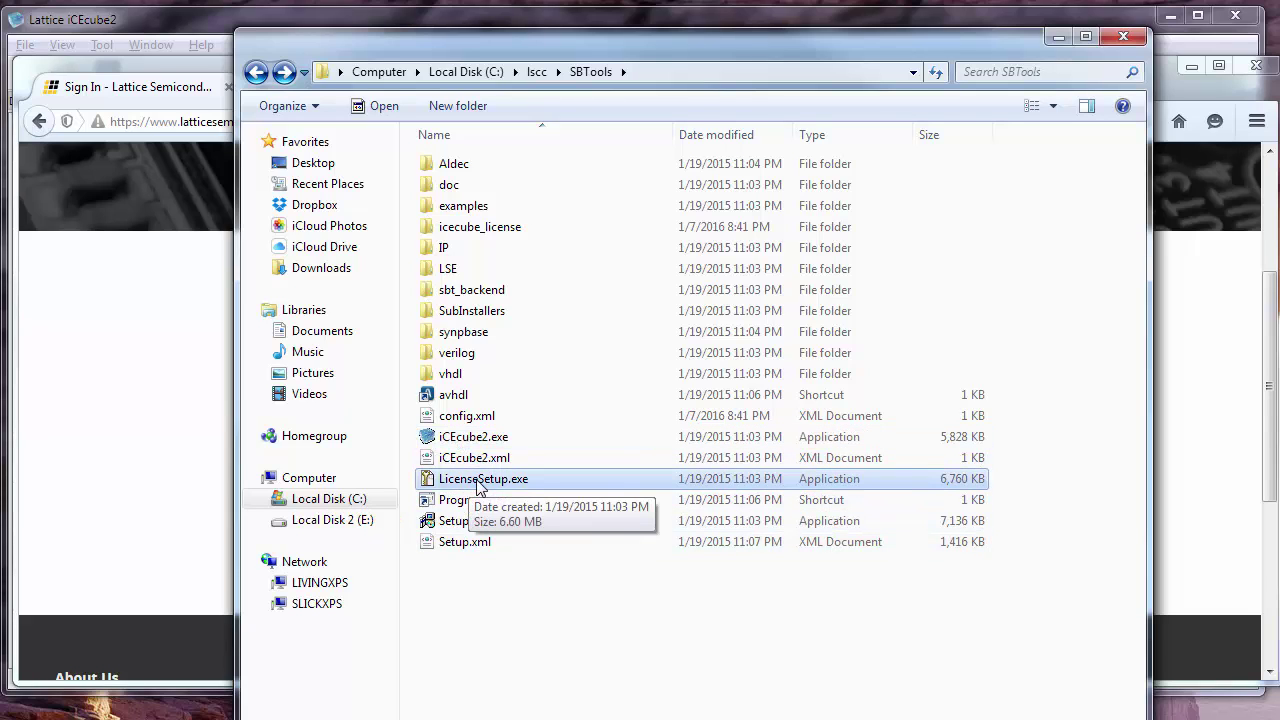
double_click(478, 485)
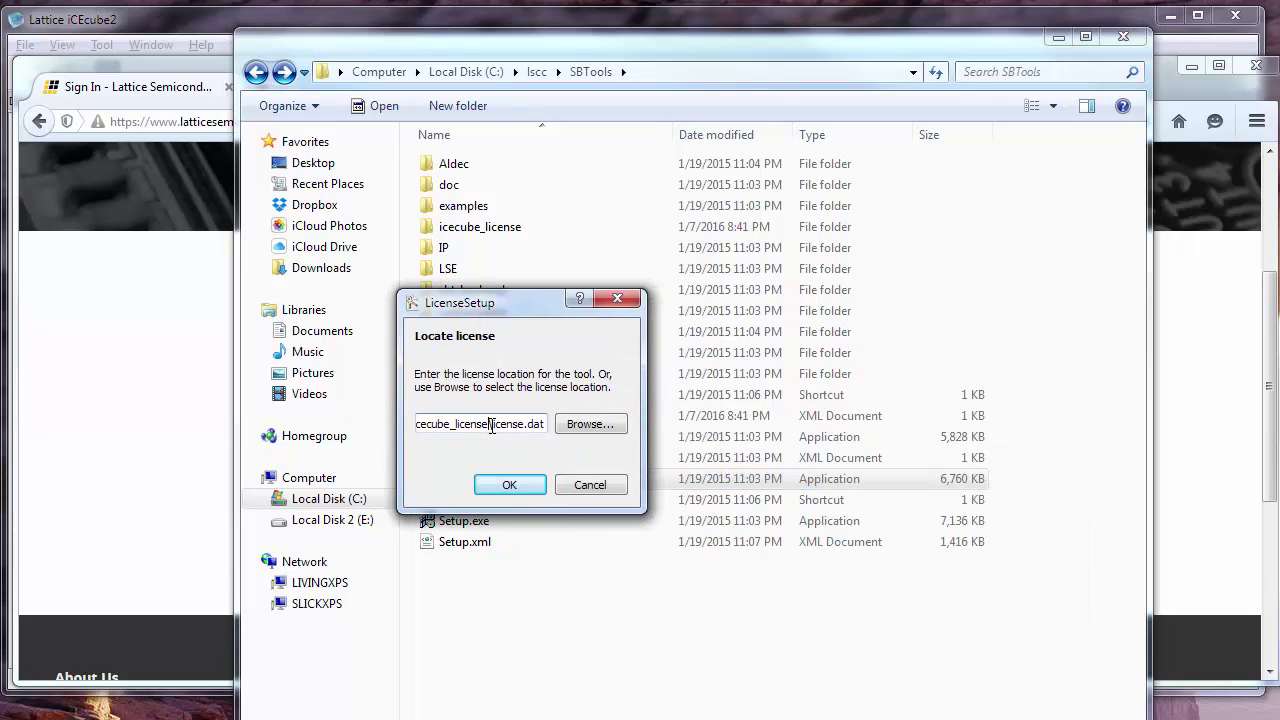
double_click(495, 425)
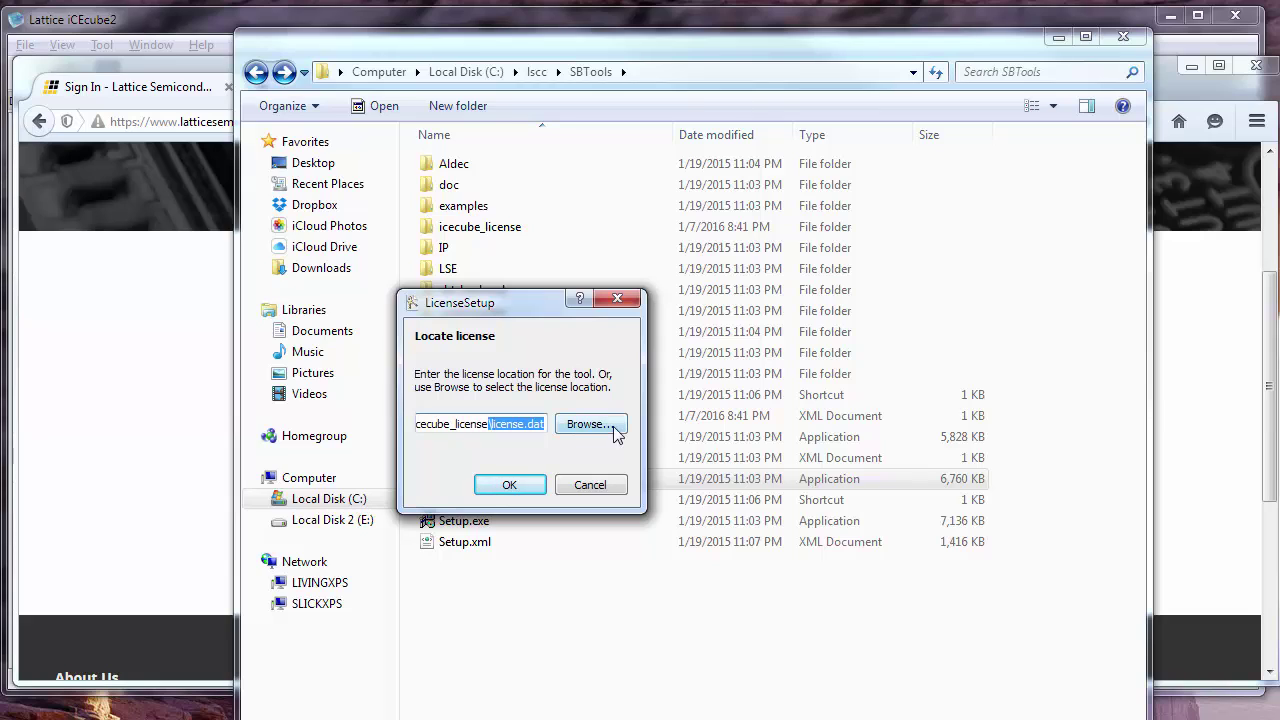
left_click(652, 469)
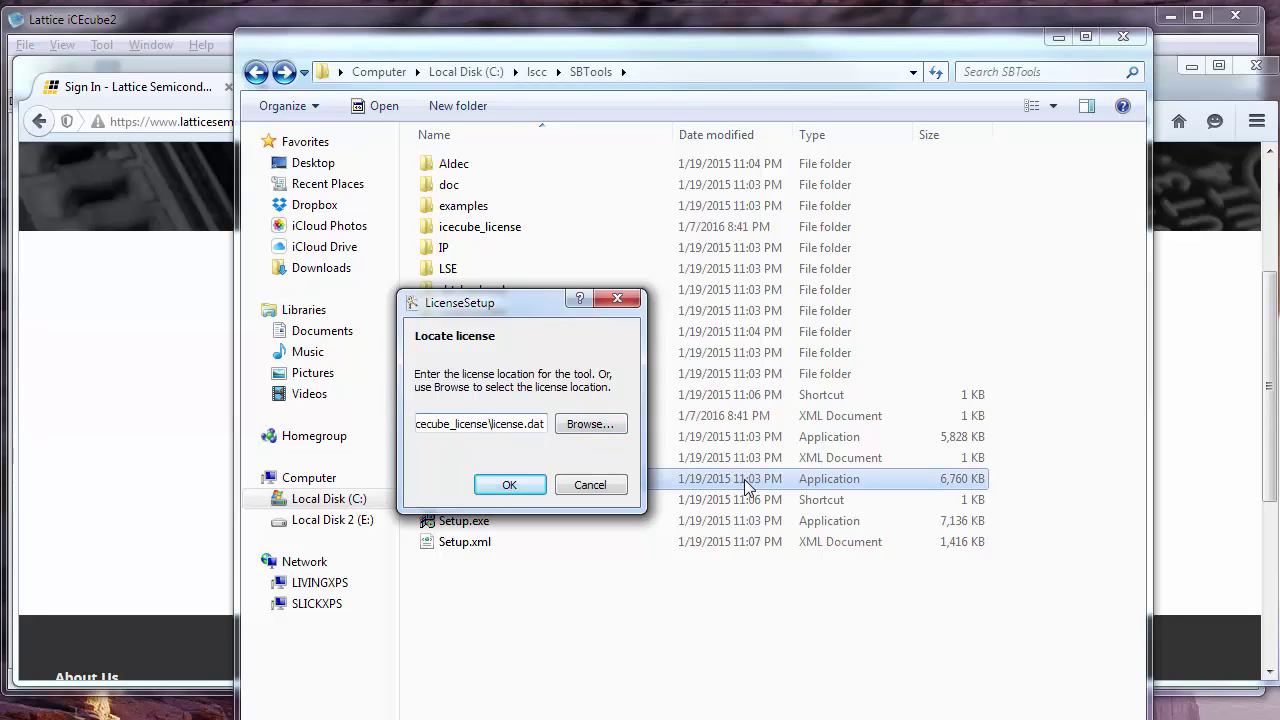
key("alt+Tab")
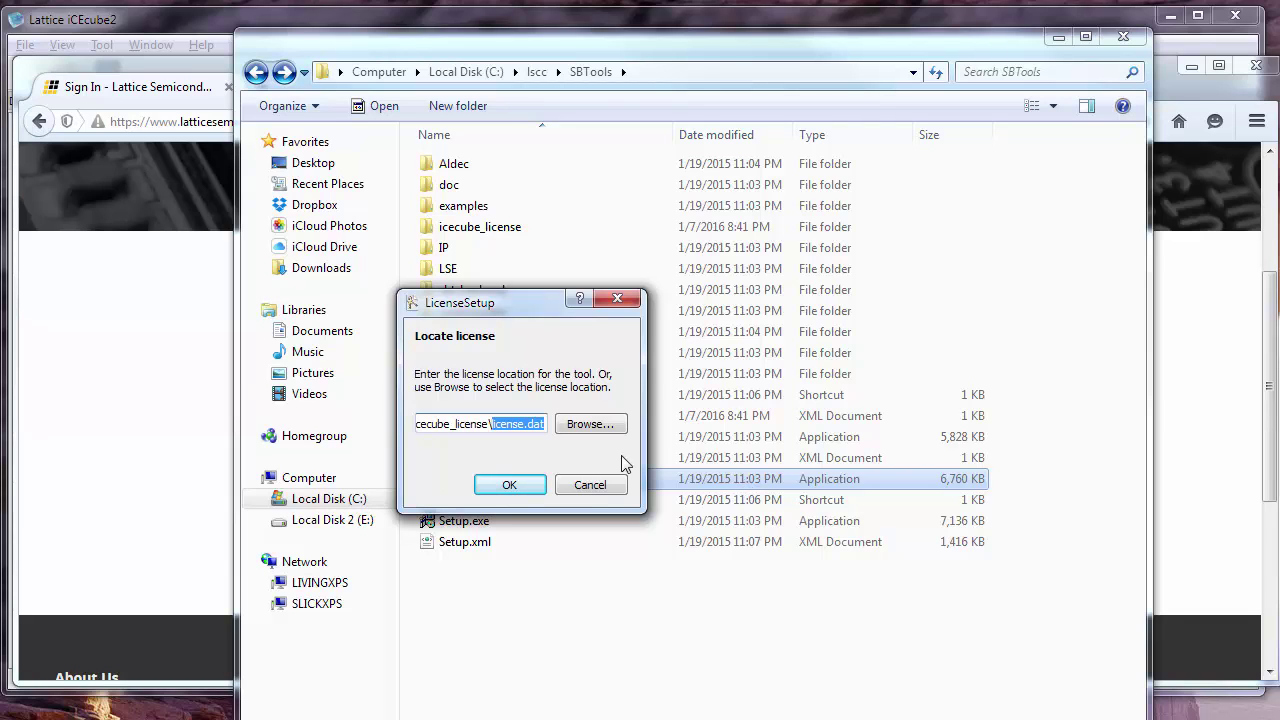
left_click(589, 485)
left_click(497, 637)
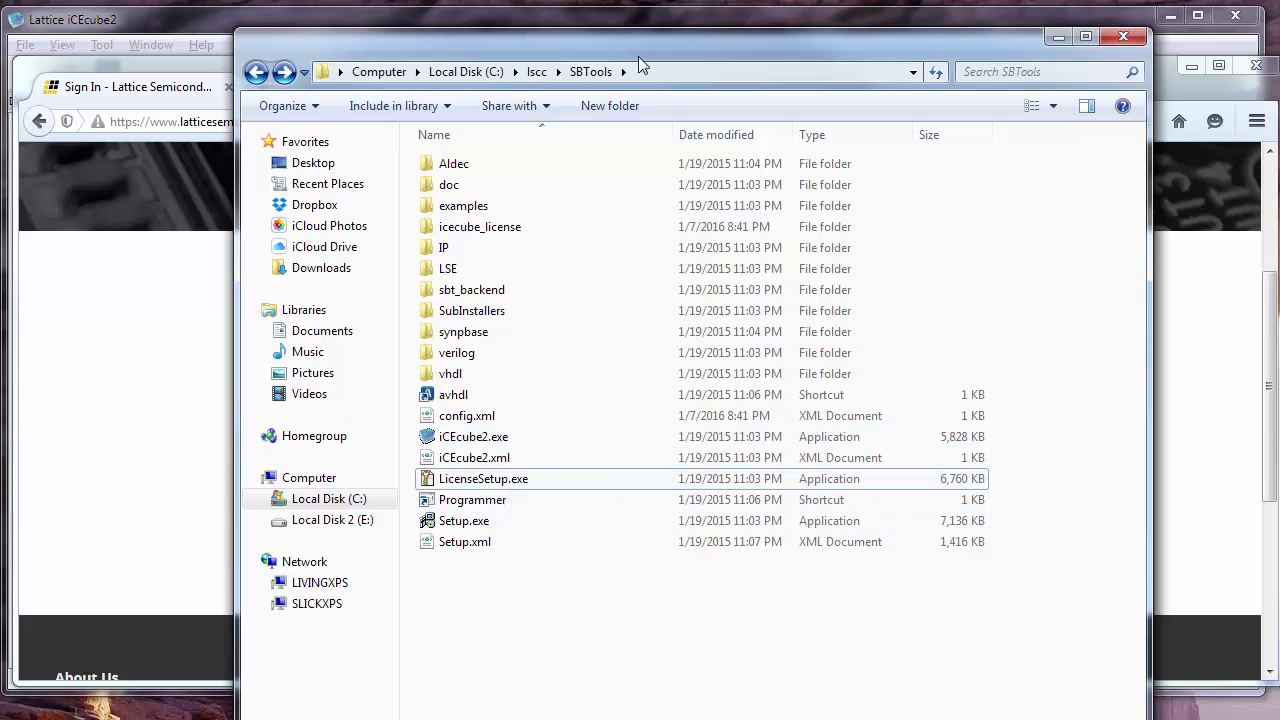
left_click_drag(657, 58, 1279, 110)
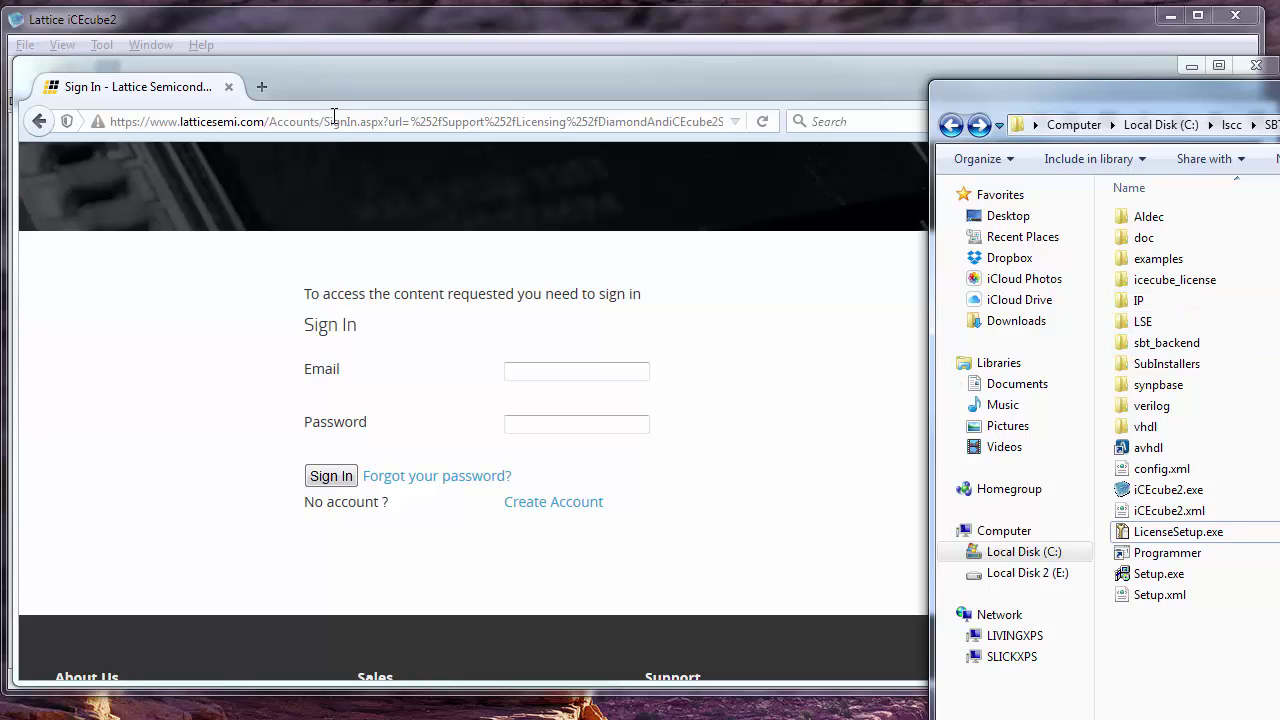
Minimize Firefox and bring the iCEcube2 window to the front
left_click(421, 87)
left_click(1190, 66)
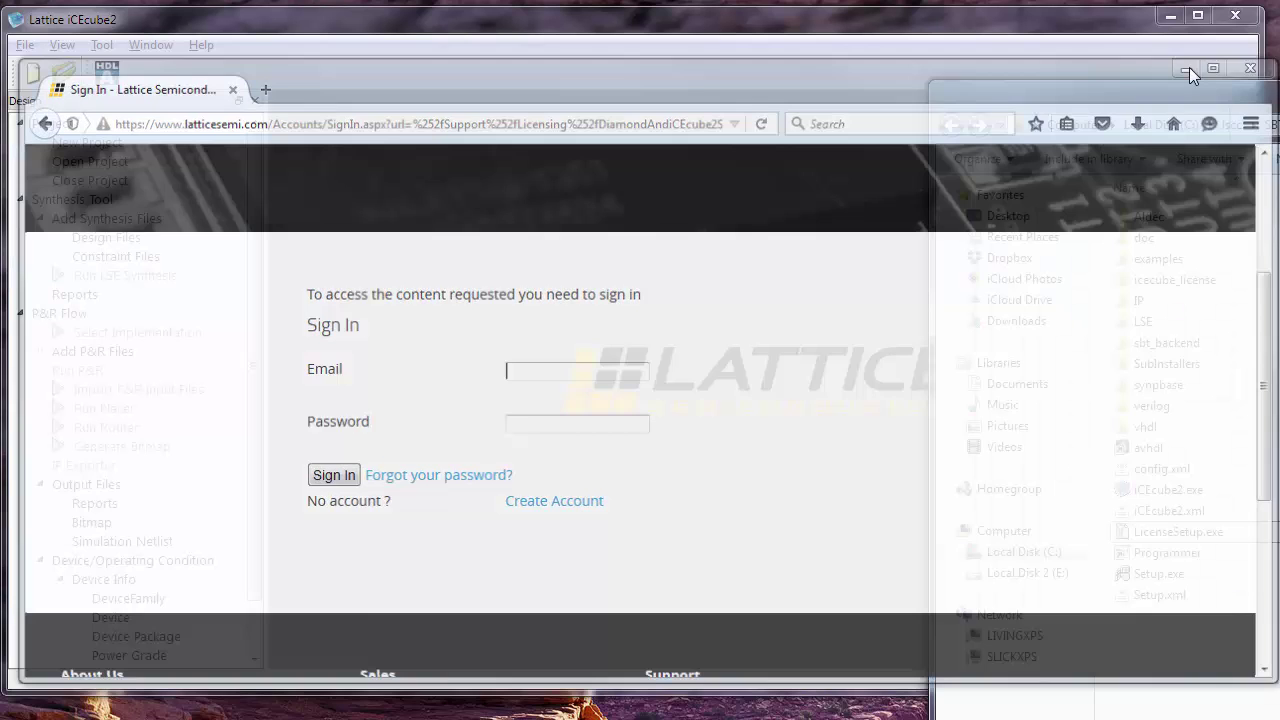
left_click(843, 32)
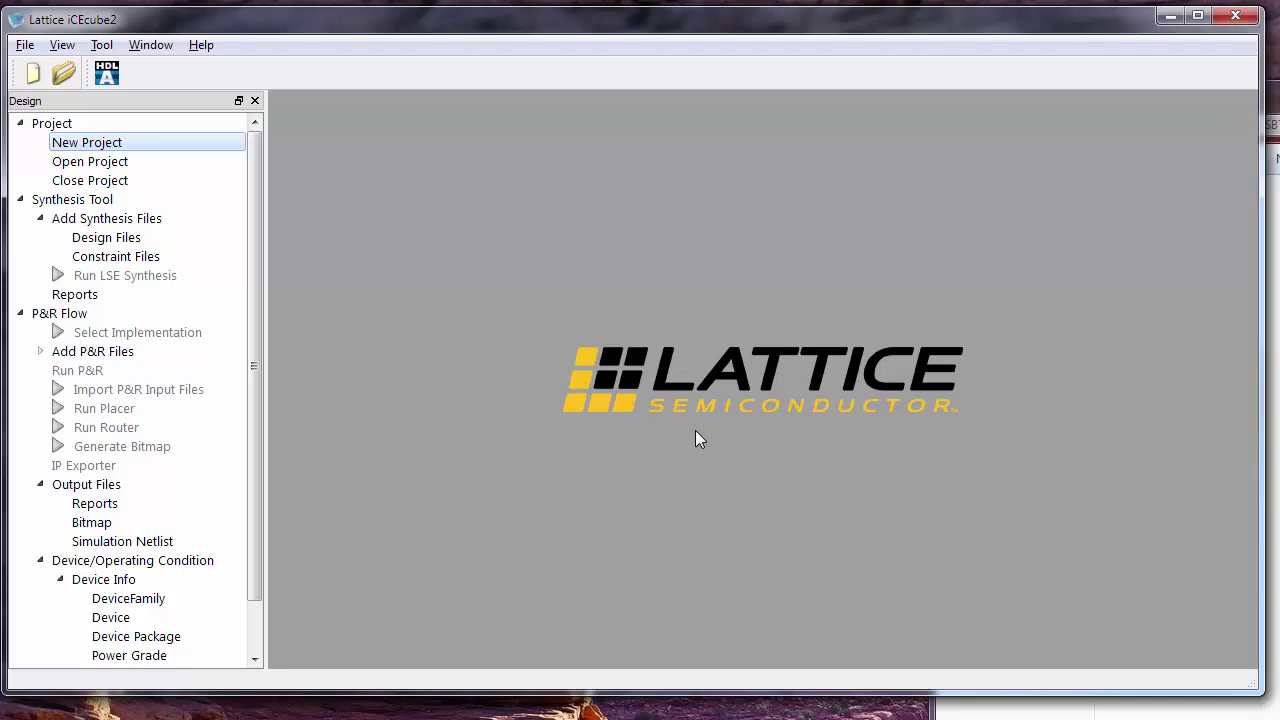
Browse the File and Tool menus, then close them
left_click(28, 46)
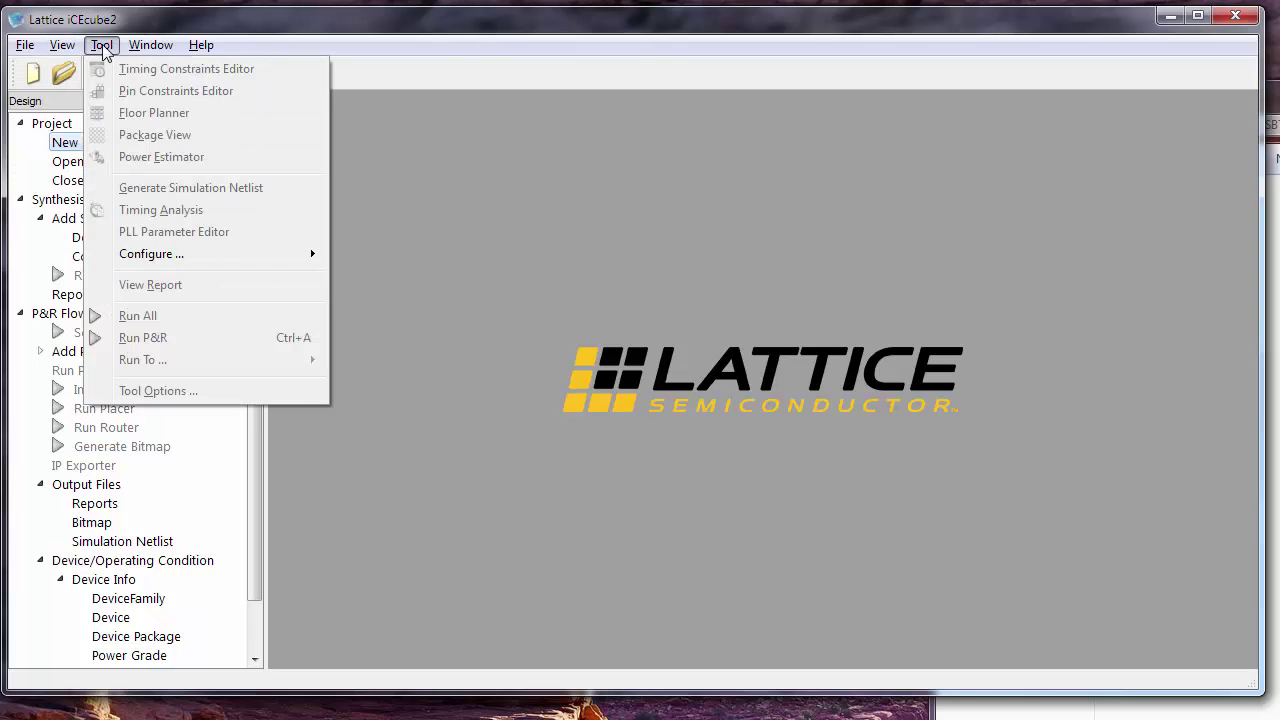
mouse_move(210, 50)
mouse_move(103, 50)
left_click(27, 50)
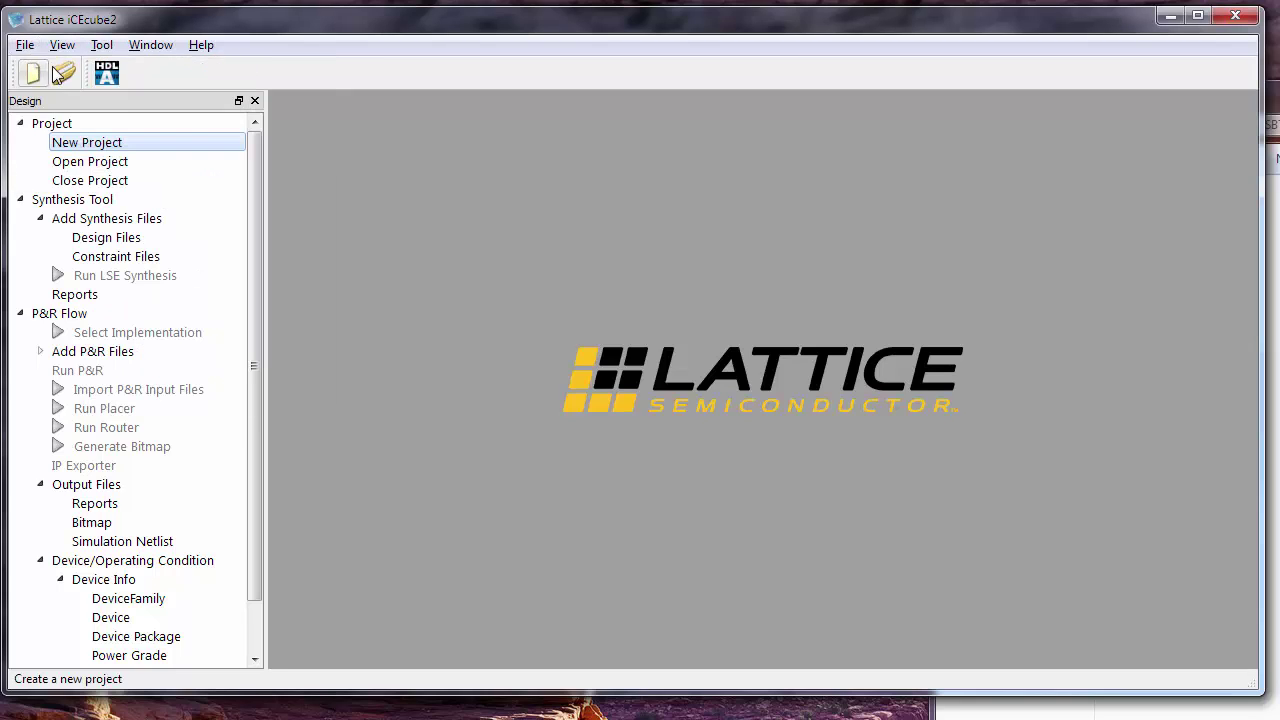
left_click(104, 46)
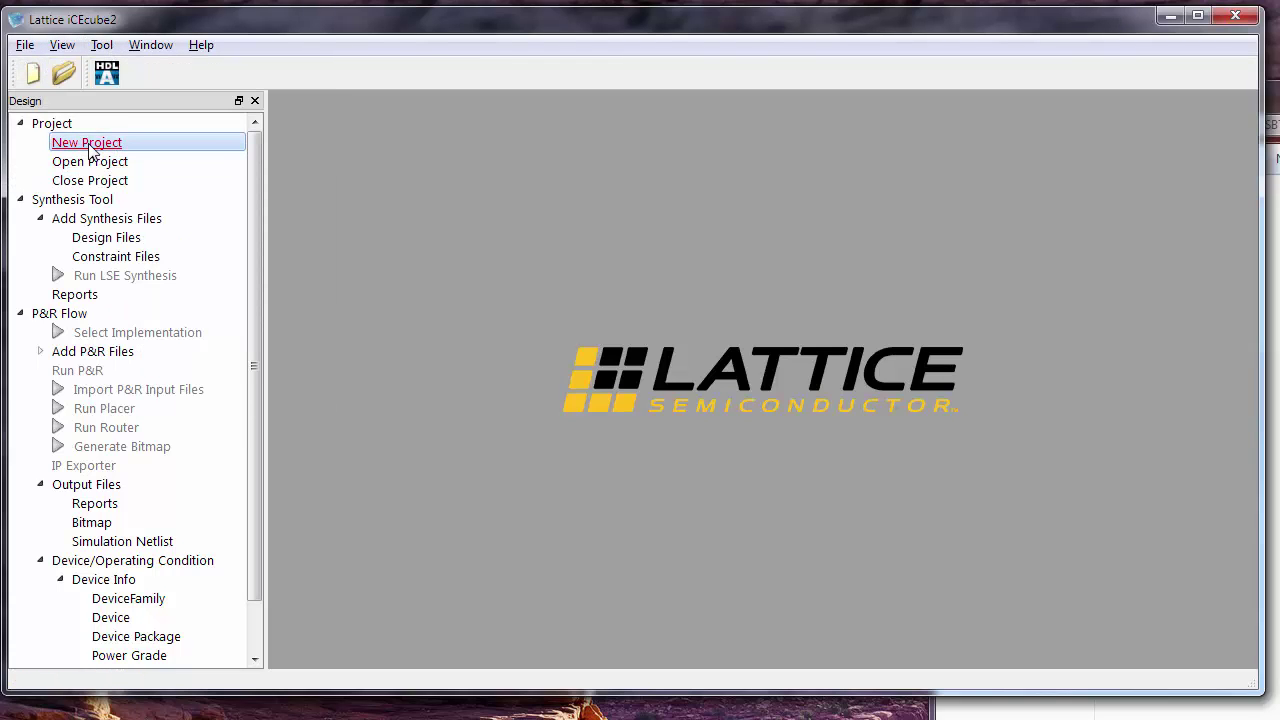
Start a new project named test for the iCE40 HX1K device in VQ100 package
left_click(89, 146)
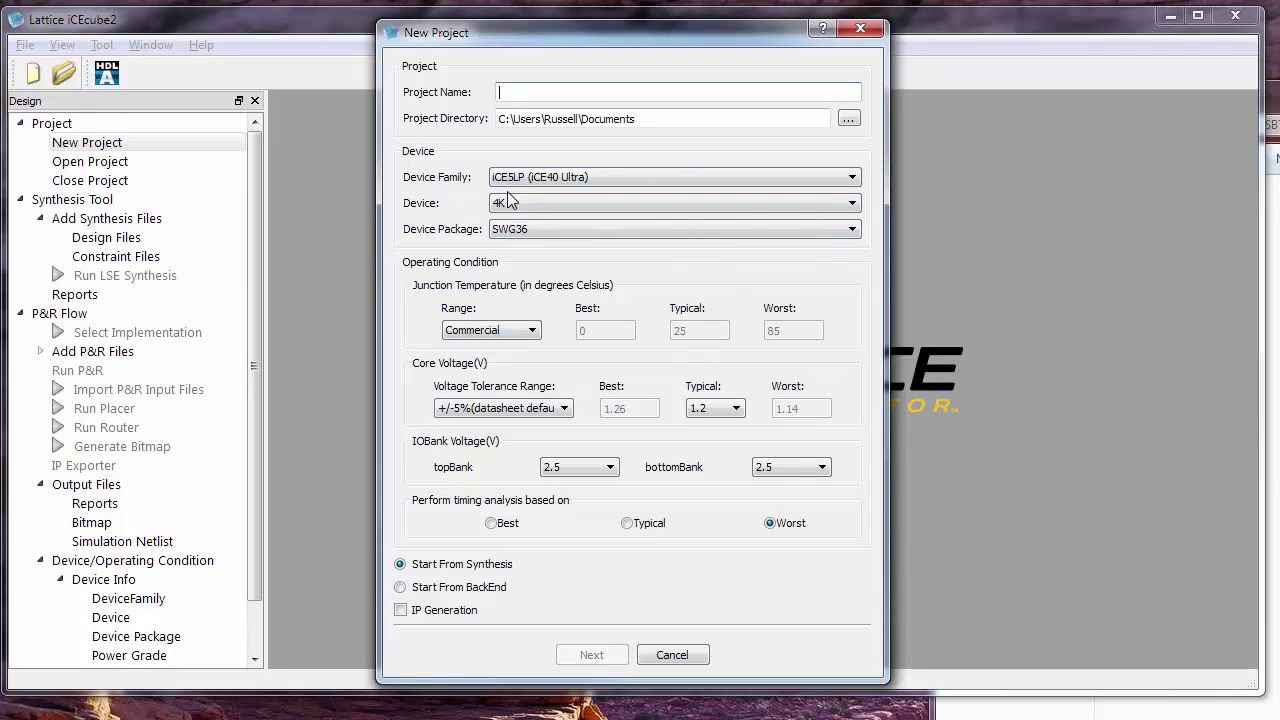
type("test")
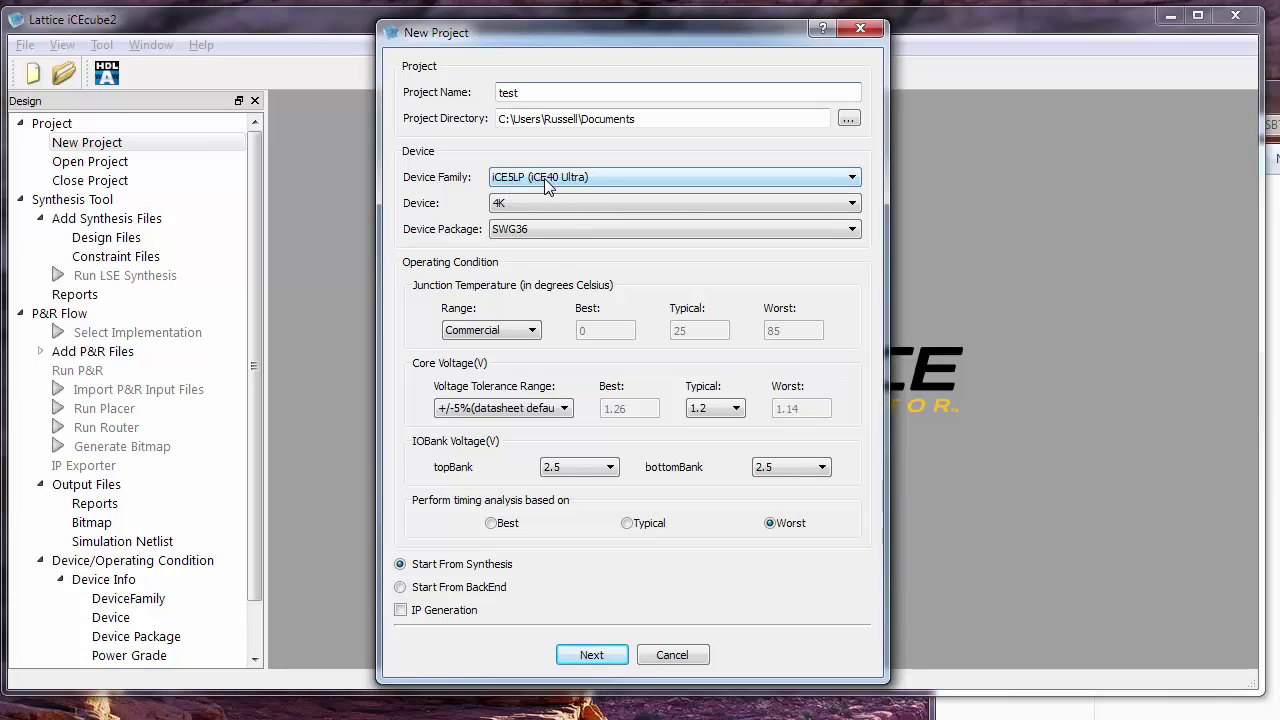
left_click(541, 182)
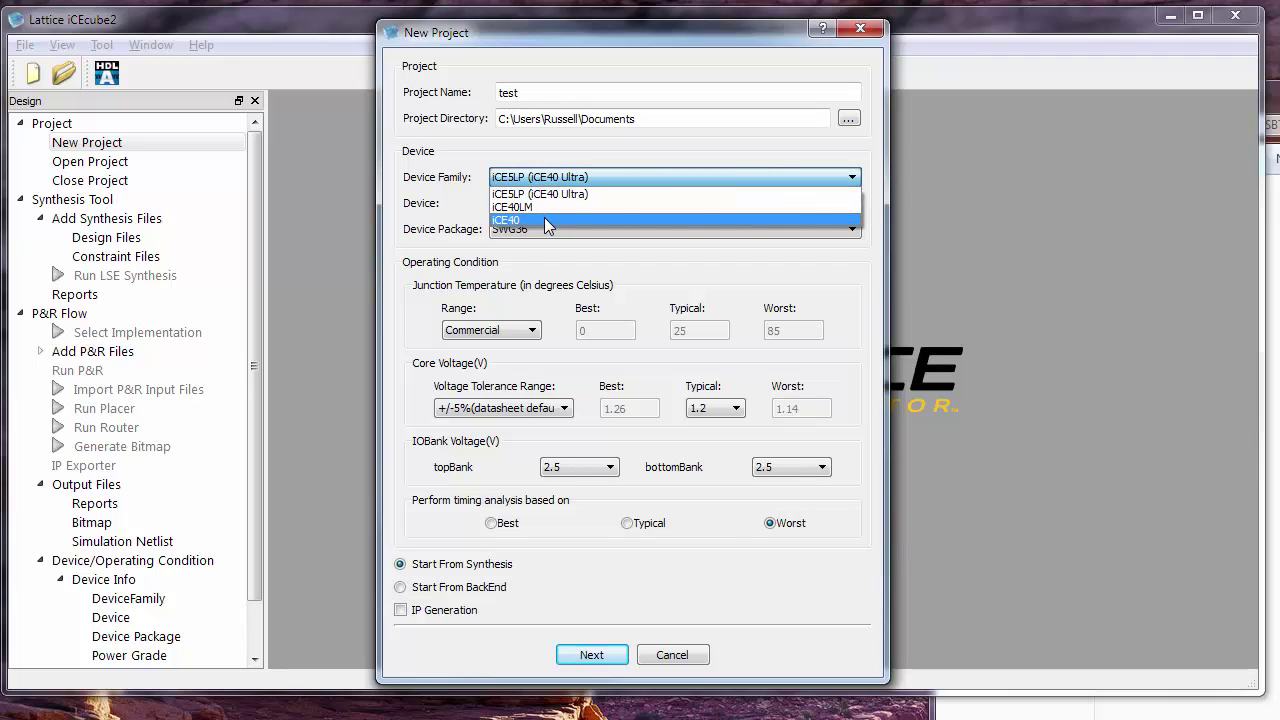
left_click(544, 217)
left_click(532, 203)
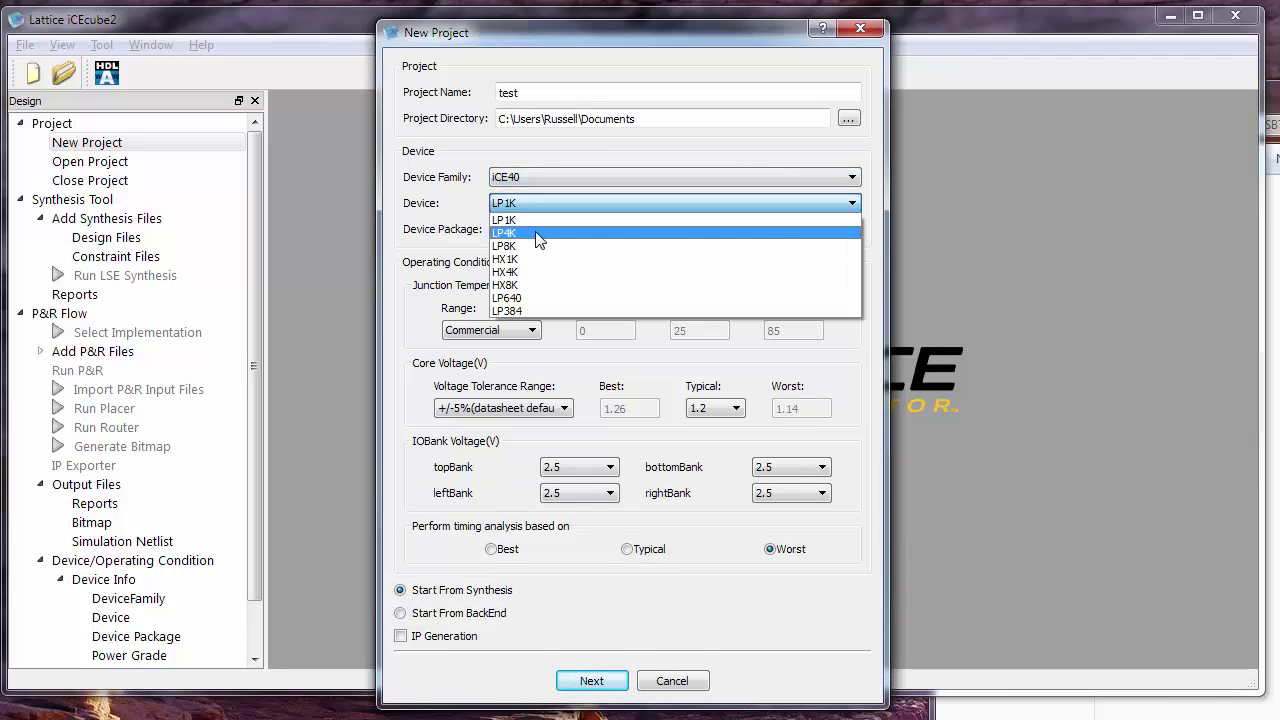
left_click(513, 260)
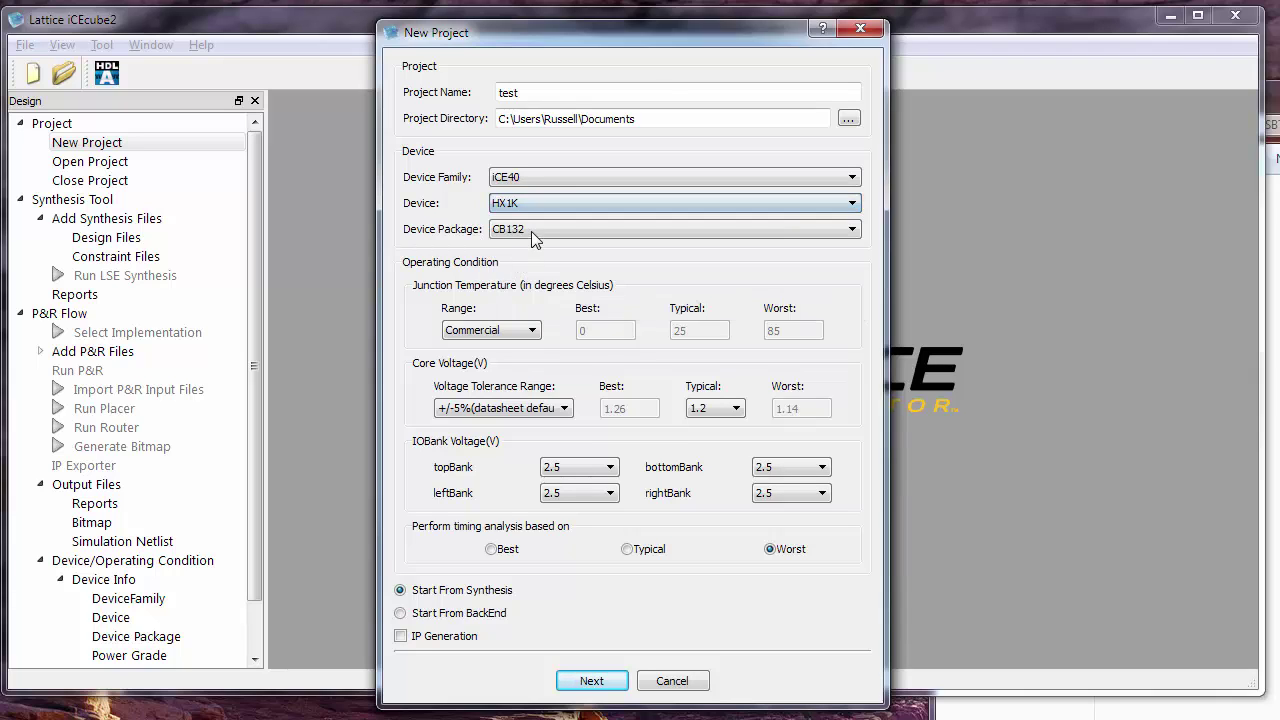
left_click(531, 231)
left_click(535, 252)
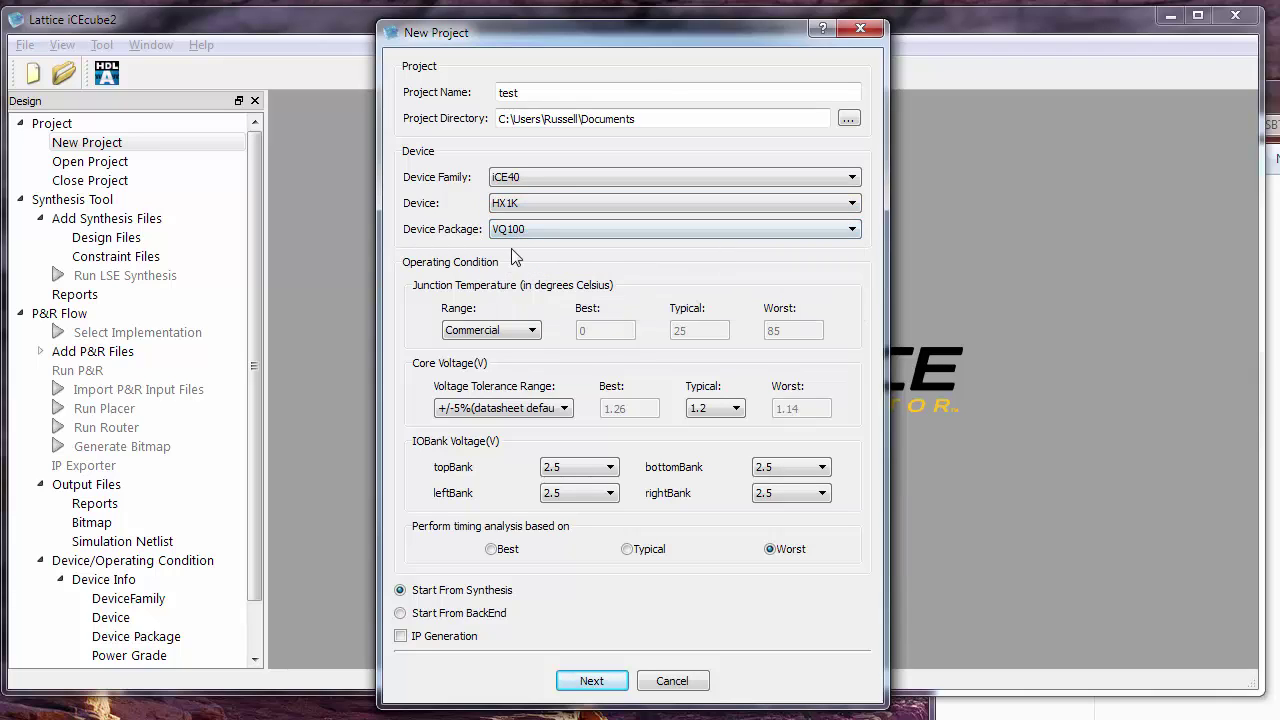
Set topBank and leftBank to 3.3, keeping Commercial range and +/-5% tolerance
left_click(578, 467)
left_click(575, 509)
left_click(578, 493)
left_click(580, 538)
left_click(500, 331)
left_click(495, 344)
left_click(473, 333)
left_click(474, 344)
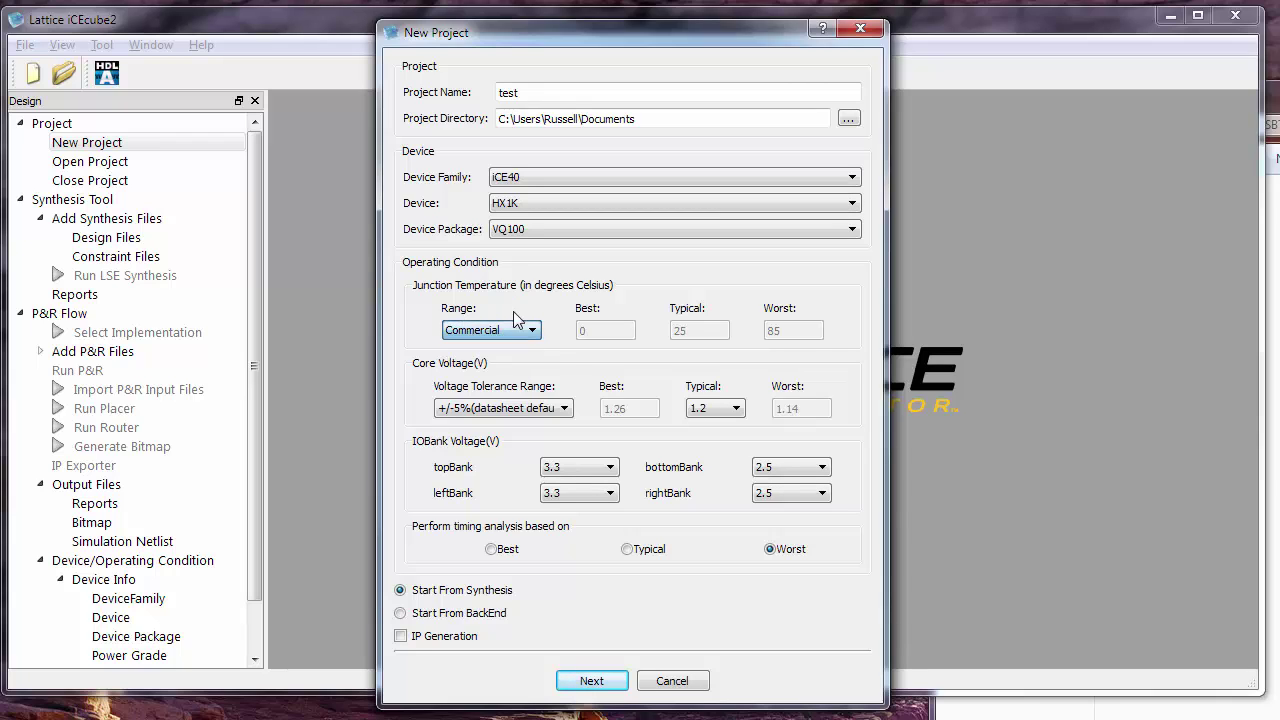
left_click(530, 420)
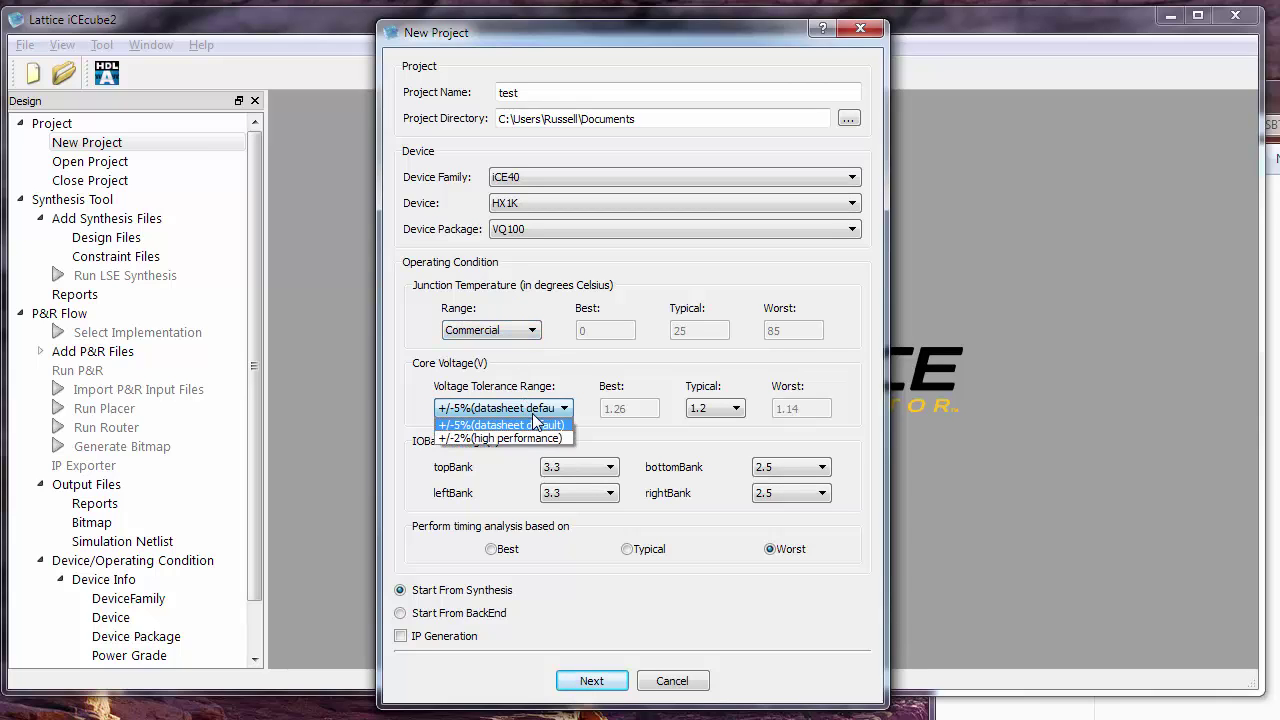
left_click(540, 422)
Keep 1.2 core voltage, set bottomBank to 3.3, and finish without adding files
left_click(714, 412)
left_click(712, 418)
left_click(734, 422)
left_click(592, 470)
left_click(819, 478)
left_click(789, 515)
left_click(792, 493)
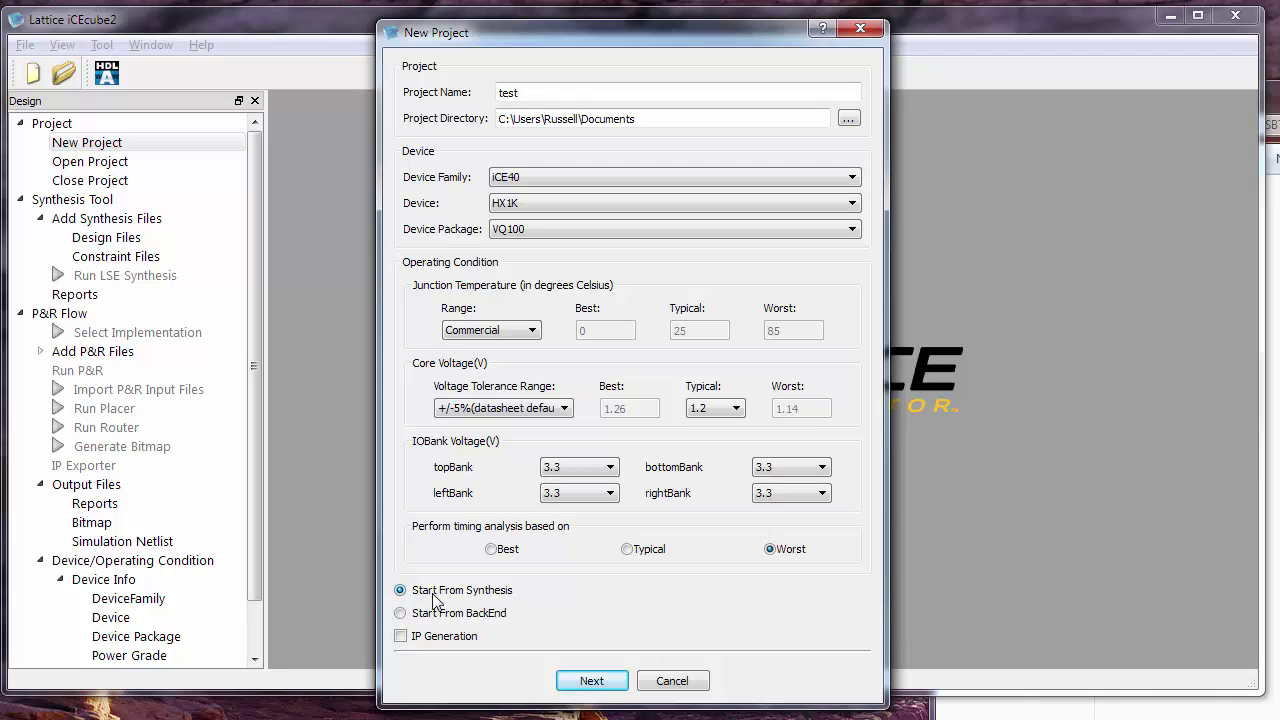
left_click(588, 682)
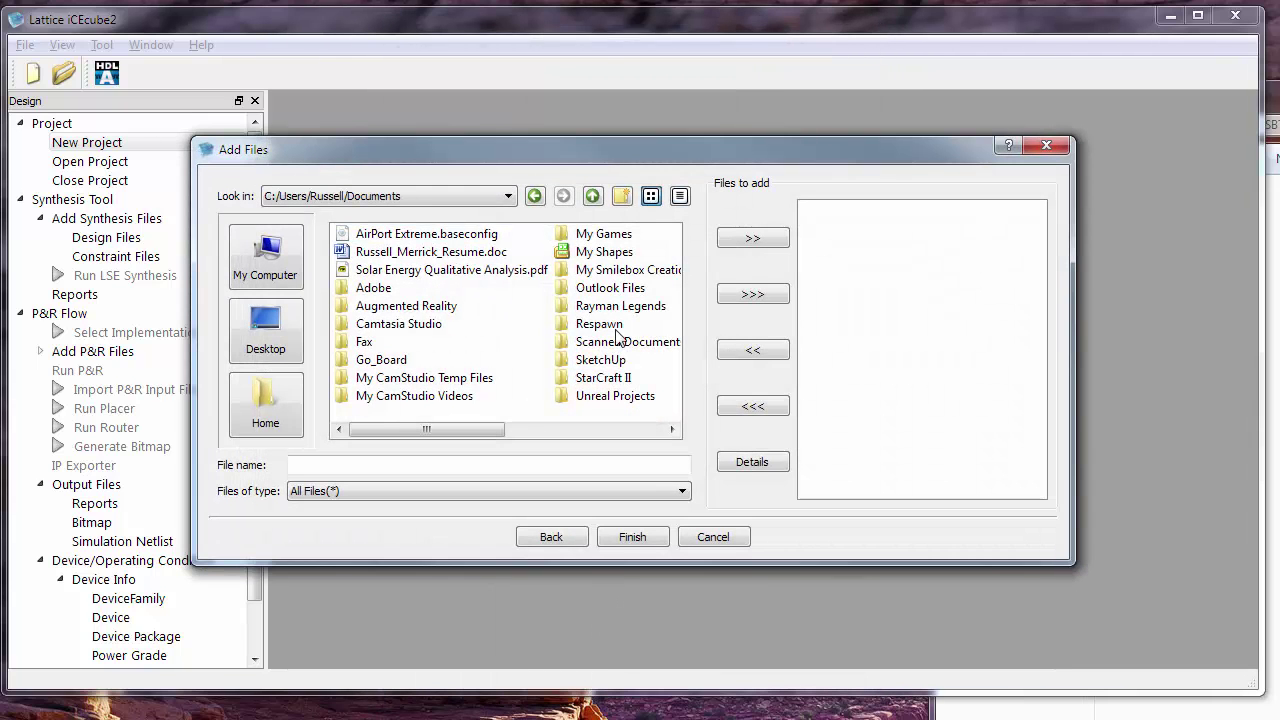
left_click(630, 538)
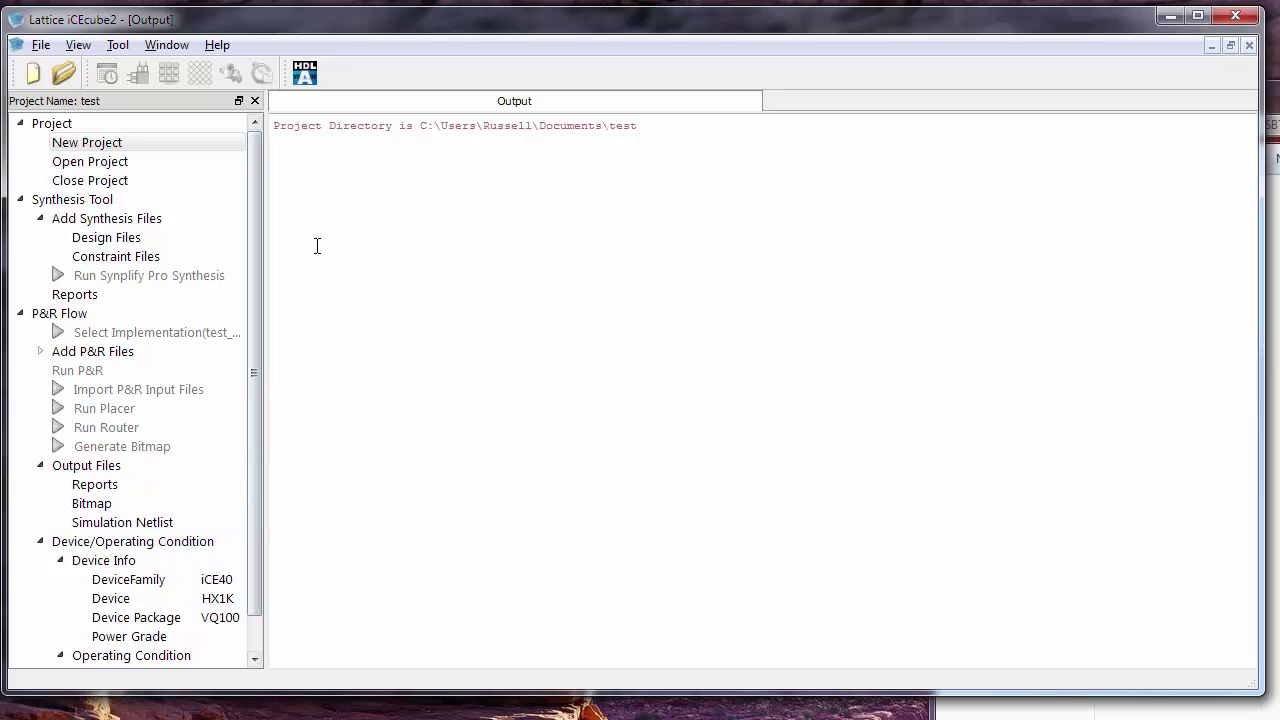
left_click(118, 48)
left_click(118, 48)
scroll(257, 465, "down", 1)
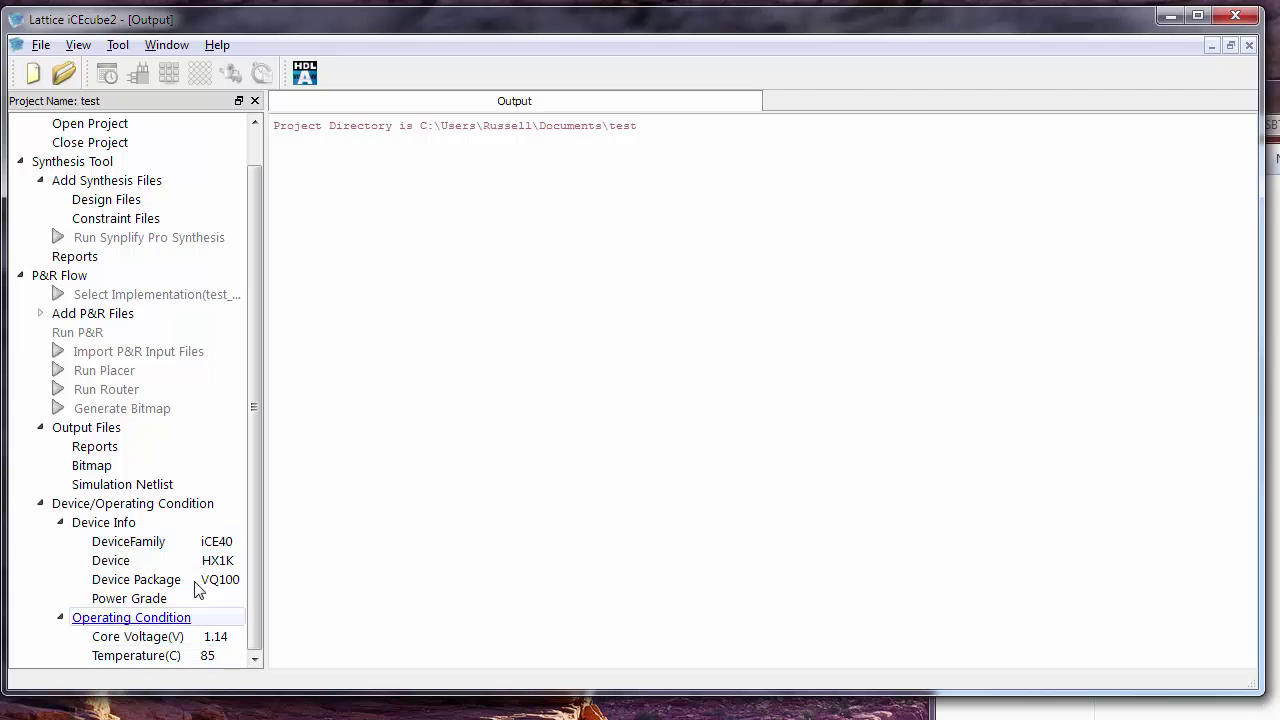
scroll(230, 563, "up", 1)
scroll(165, 545, "down", 1)
right_click(114, 528)
left_click(140, 540)
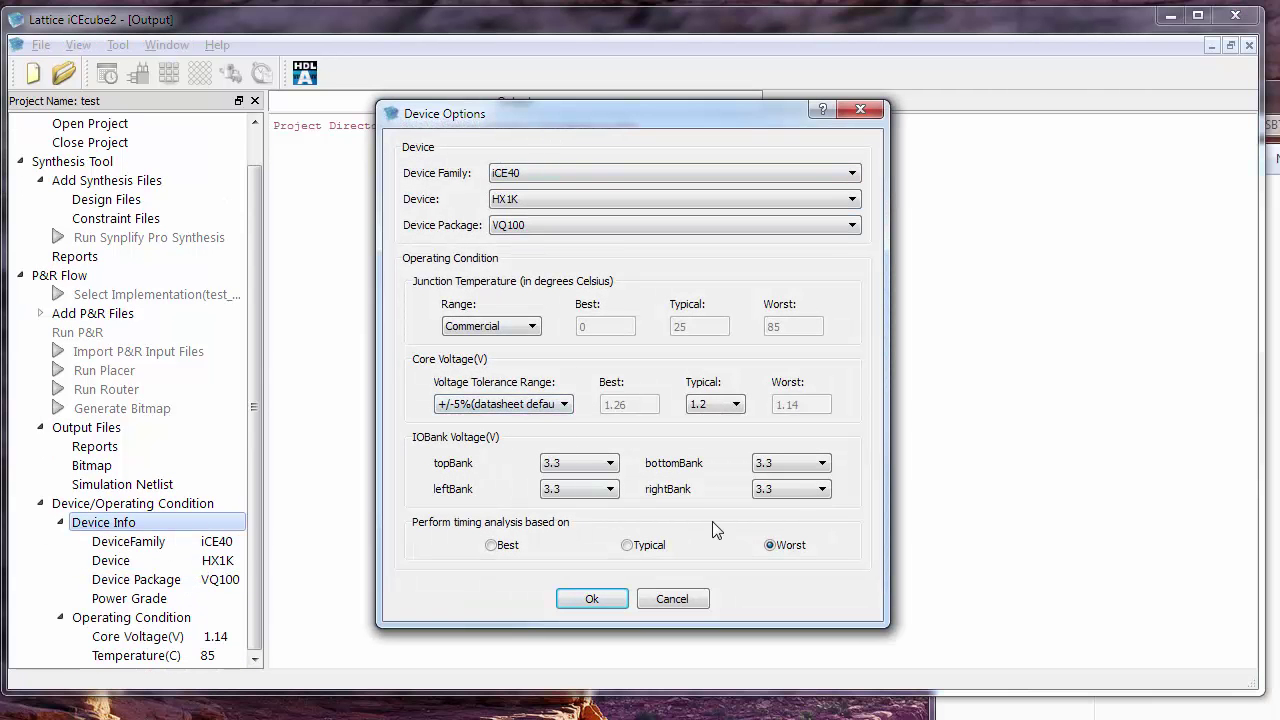
left_click(670, 600)
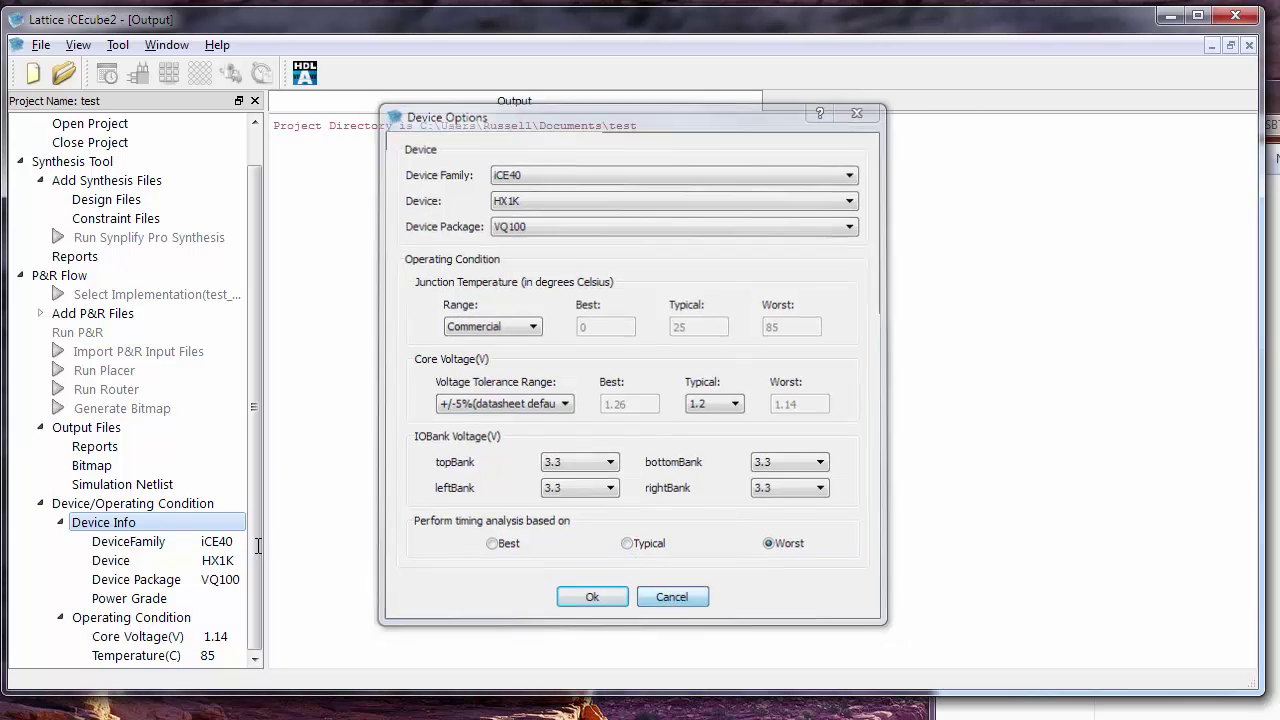
right_click(118, 524)
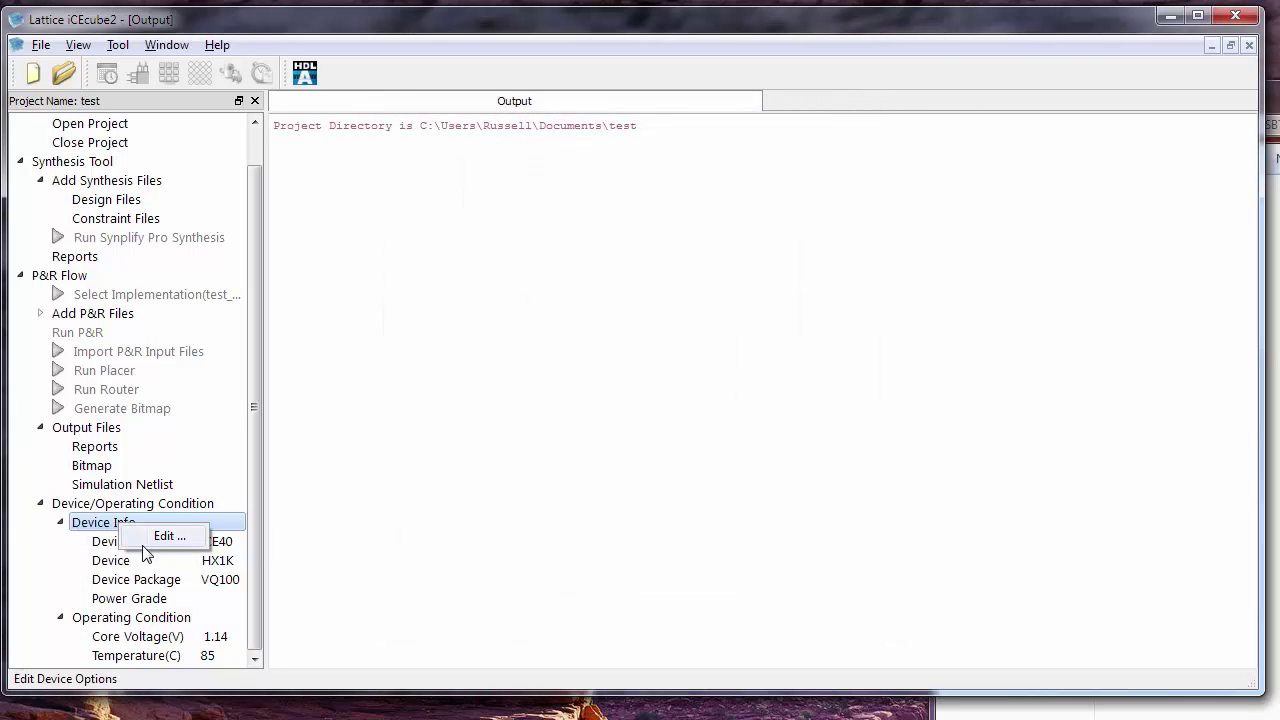
left_click(250, 517)
scroll(254, 460, "up", 2)
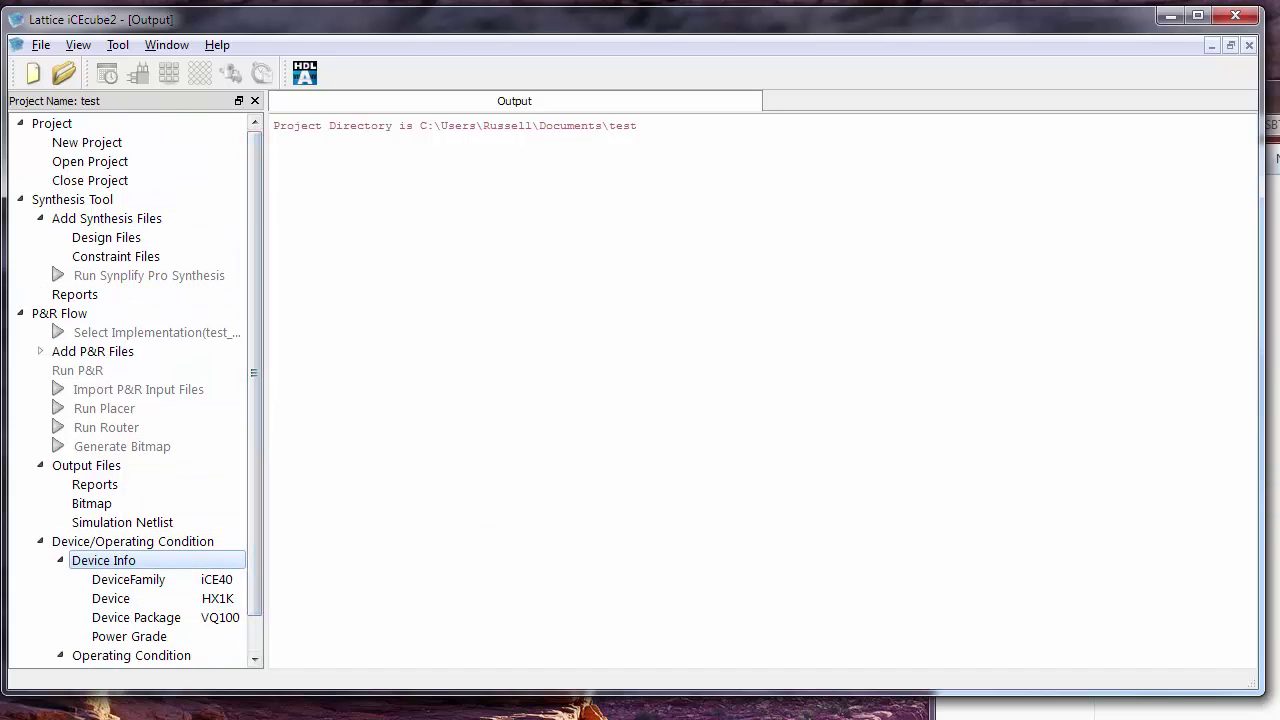
key("alt+Tab")
key("alt+Tab")
key("alt+Tab")
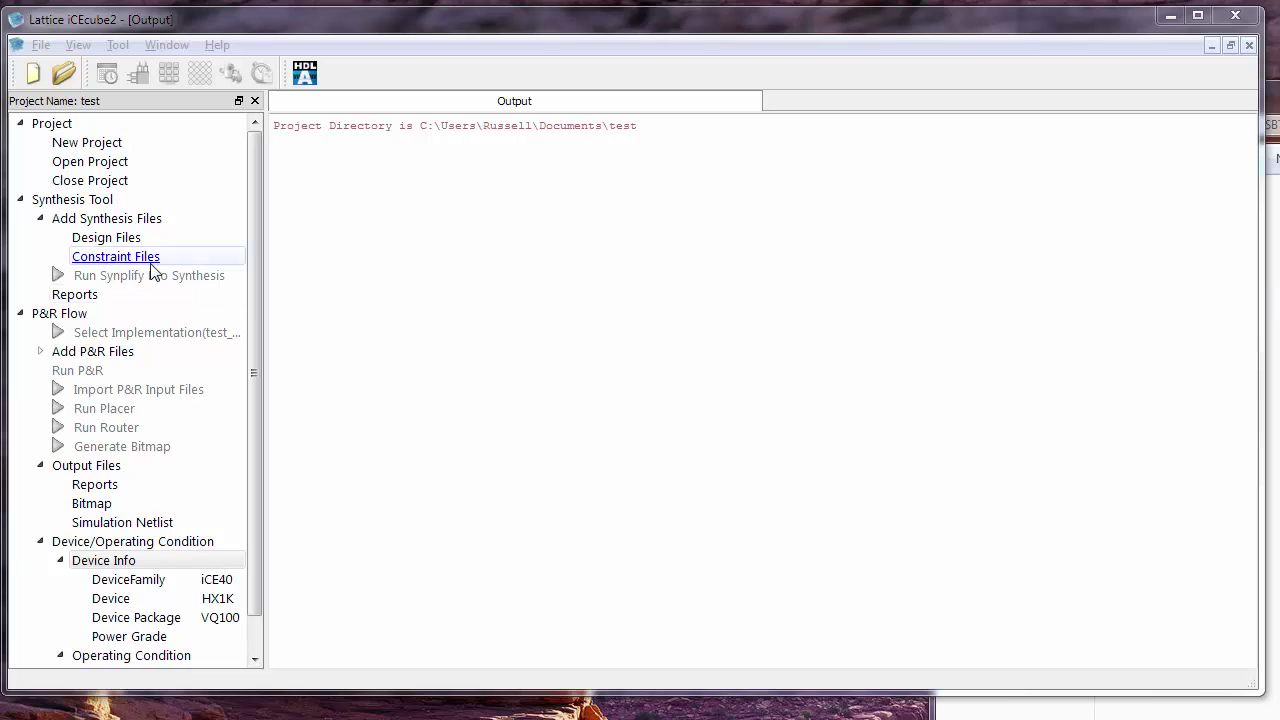
left_click(117, 45)
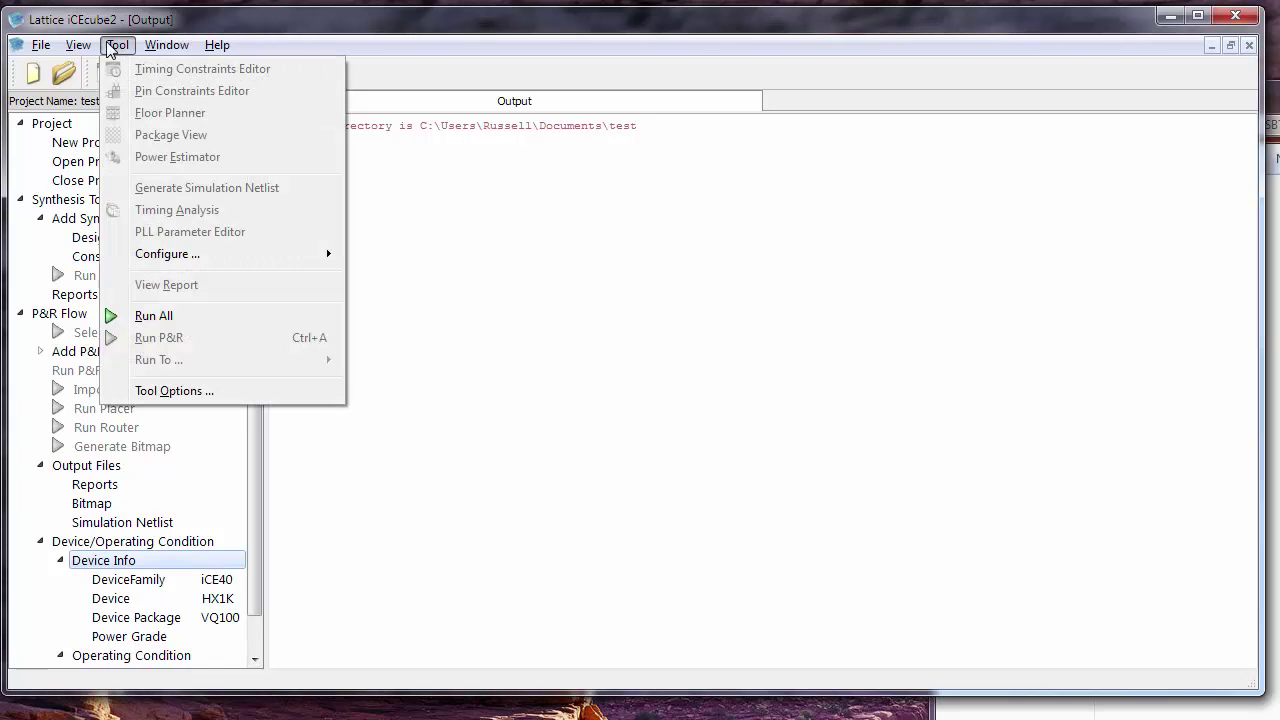
left_click(104, 46)
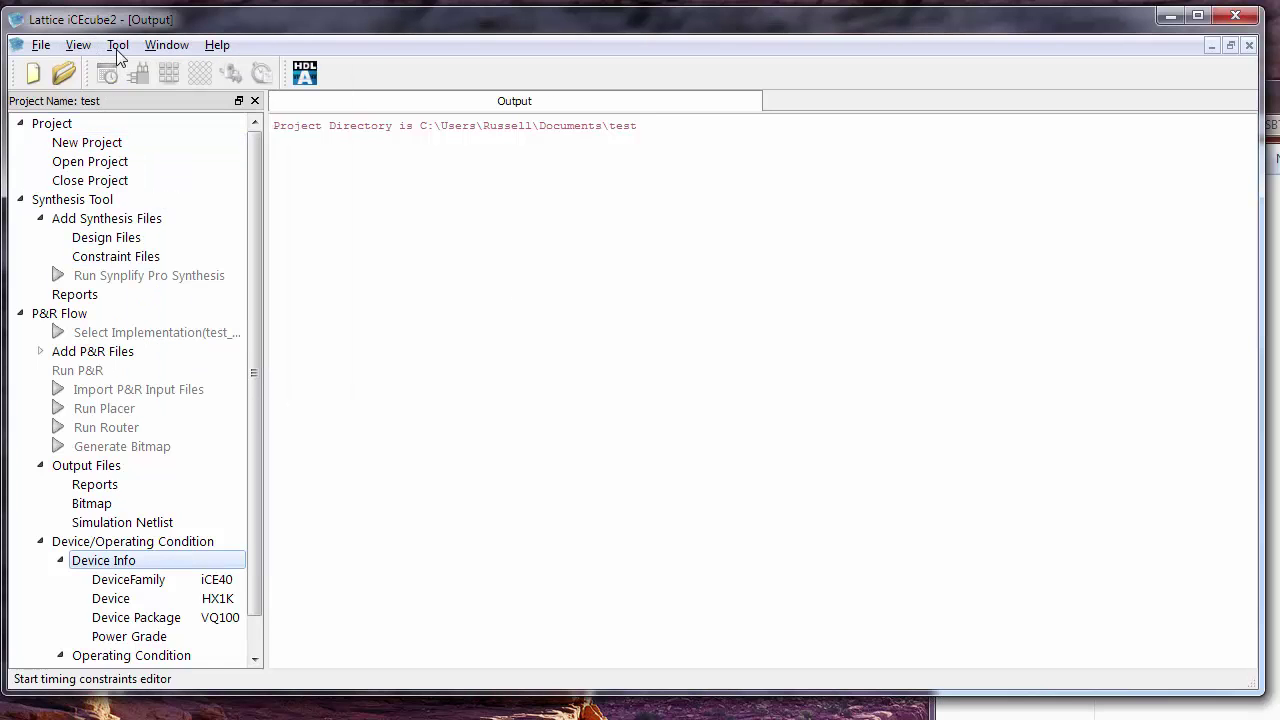
left_click(117, 45)
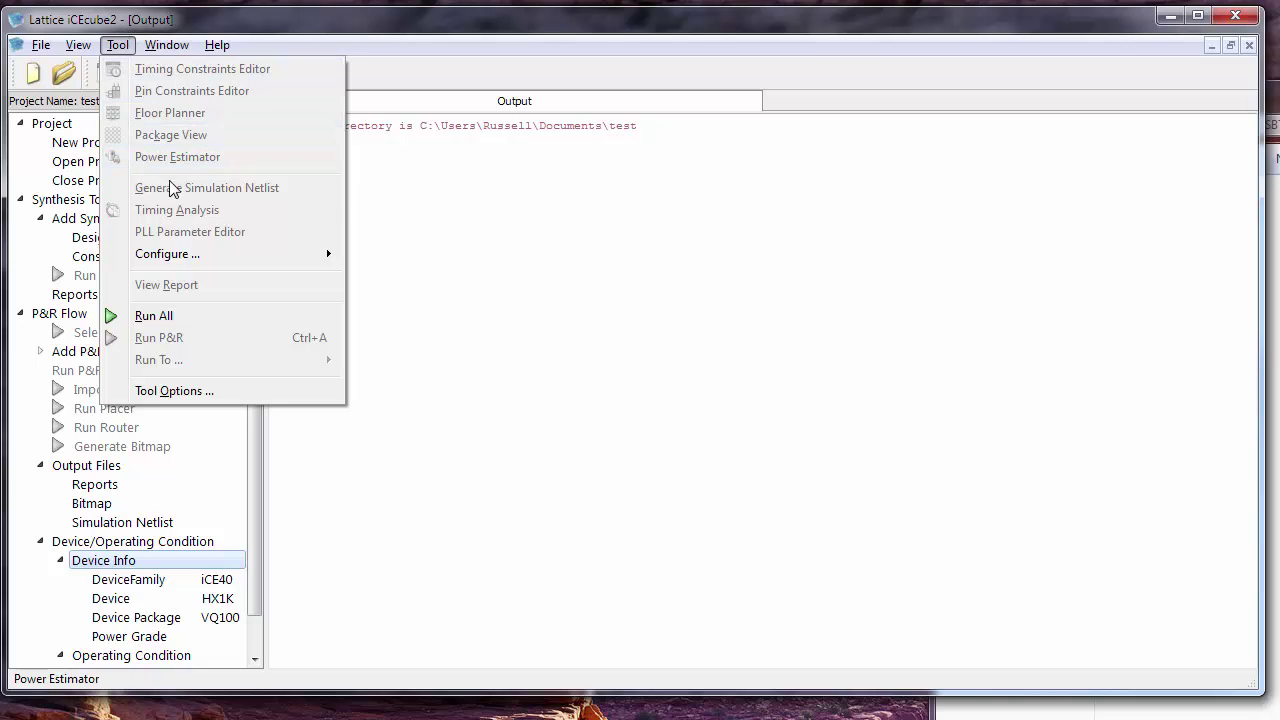
key("Escape")
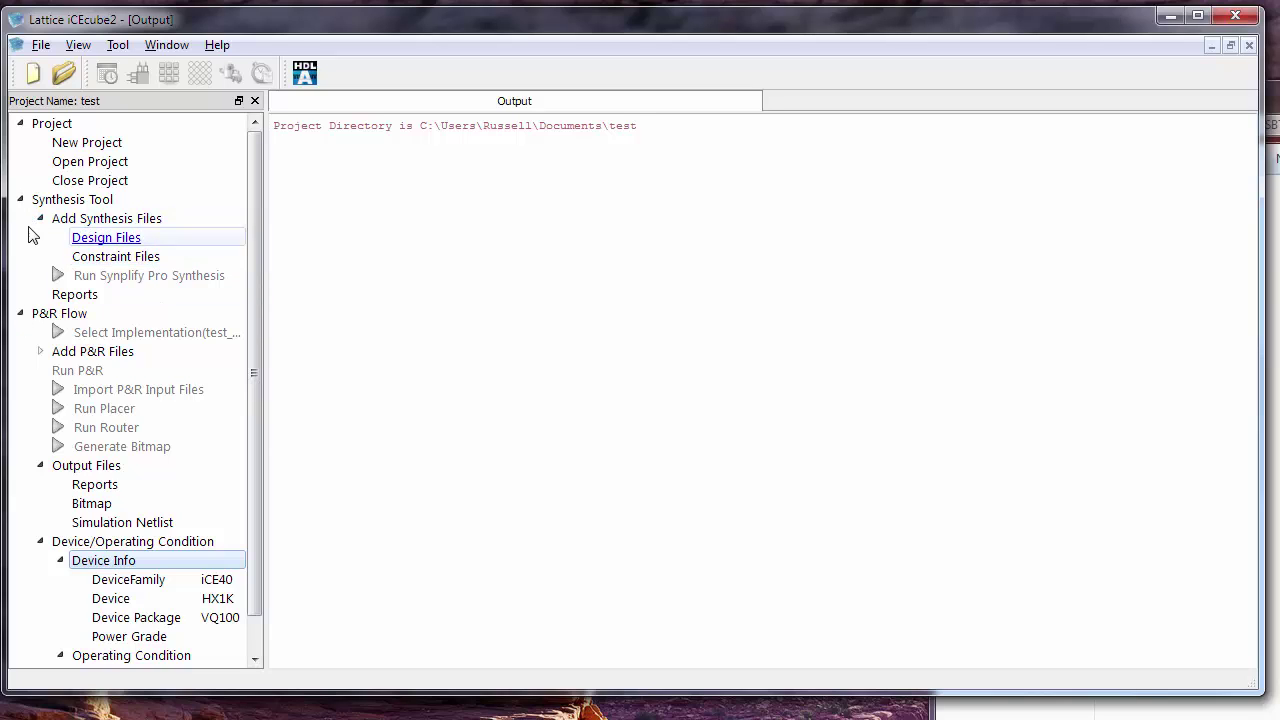
left_click(67, 206)
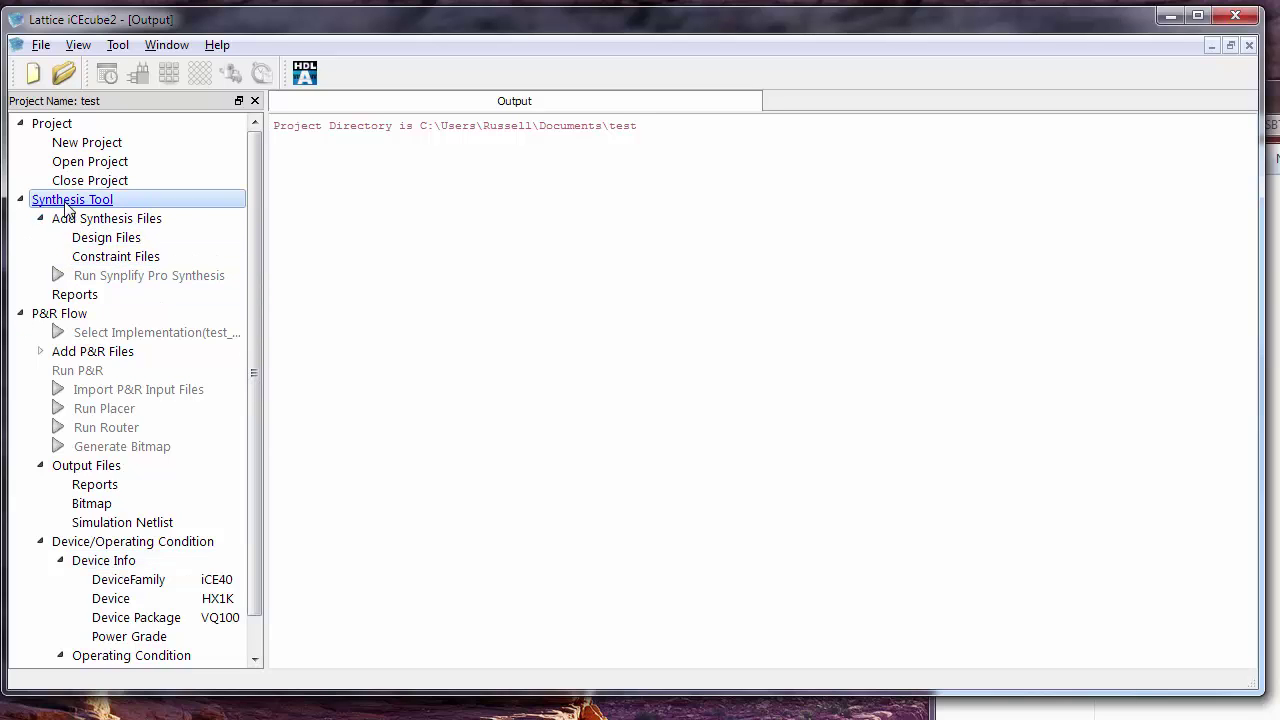
left_click(101, 245)
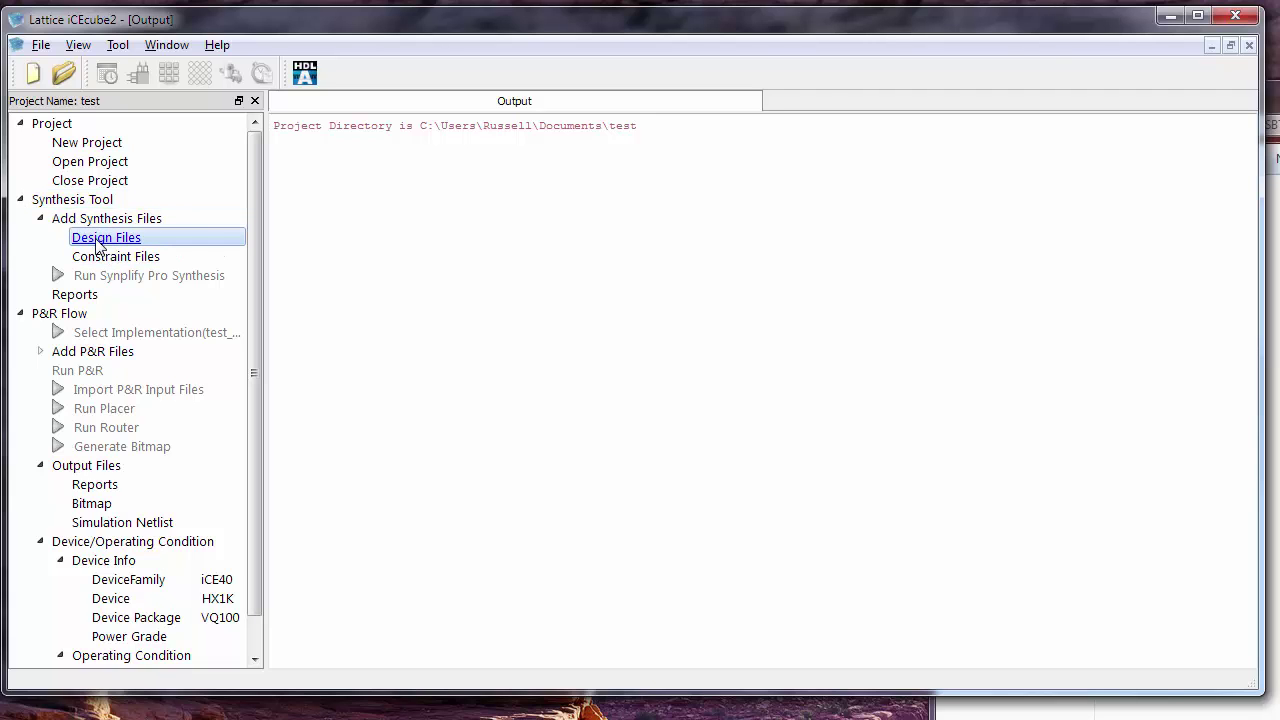
Queue LED_Blink.vhd from the VHDL source folder in the Add Files list under Design Files
right_click(100, 245)
left_click(190, 251)
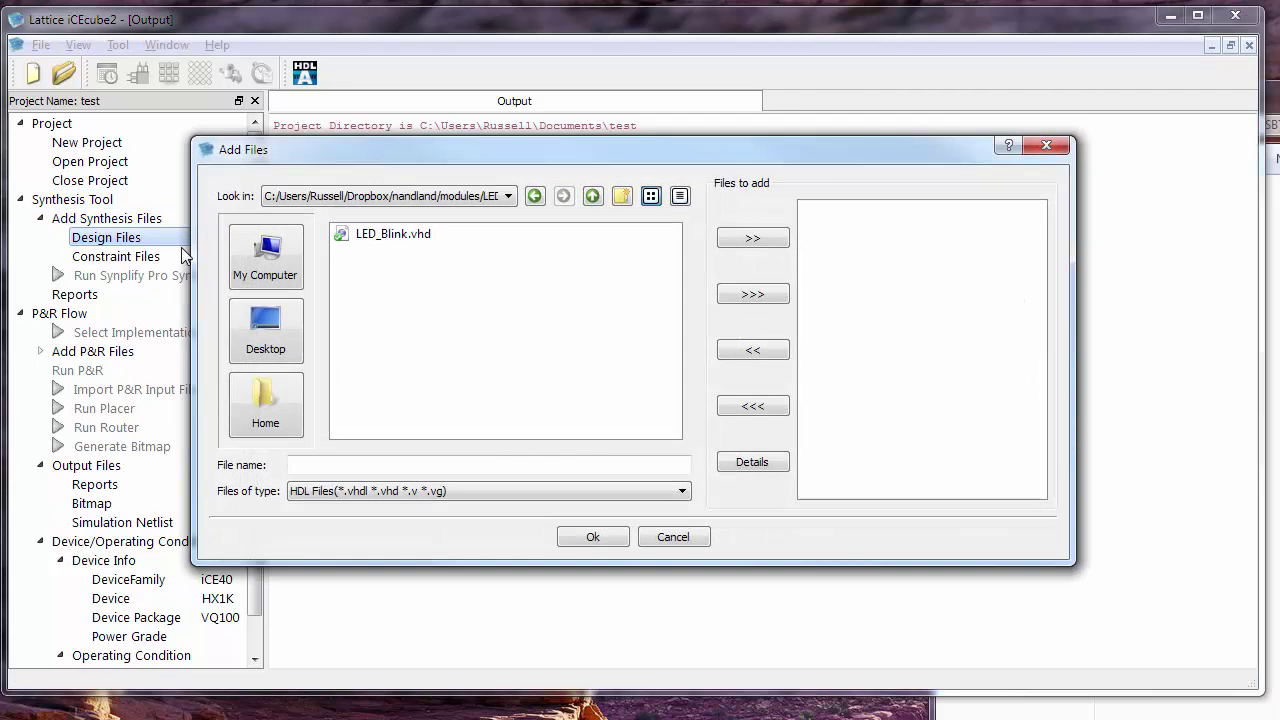
left_click(390, 197)
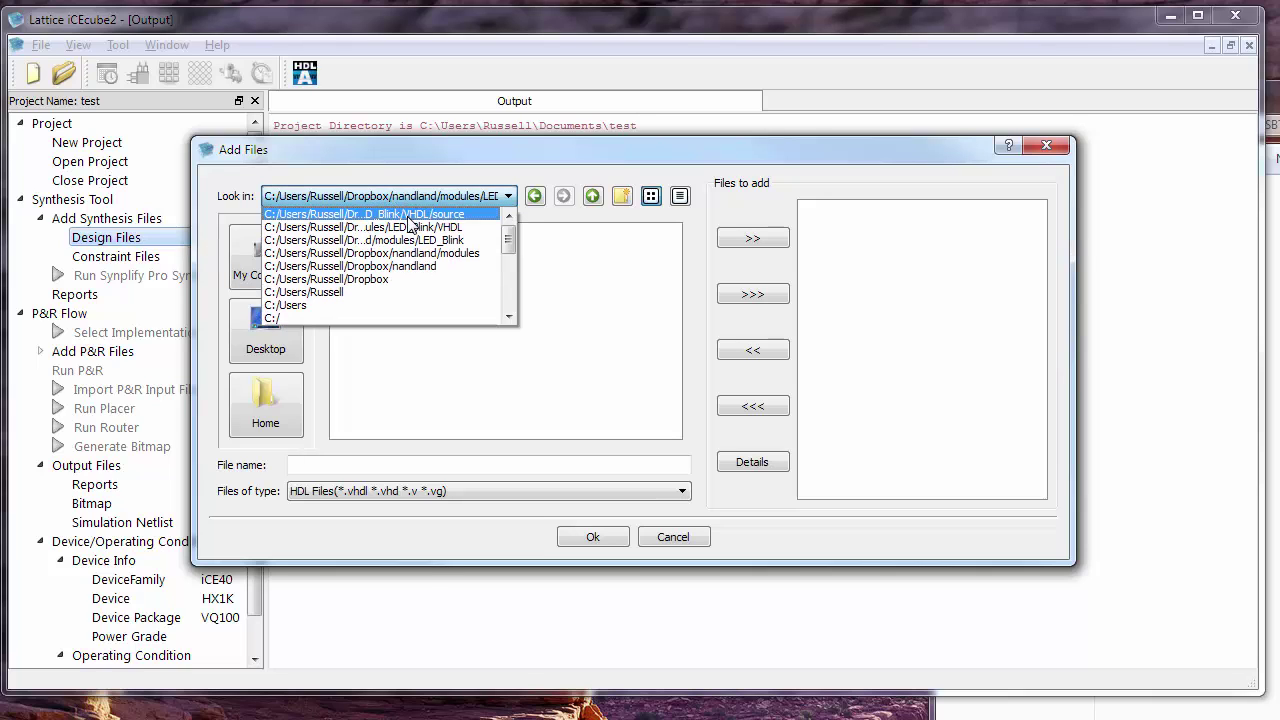
left_click(405, 215)
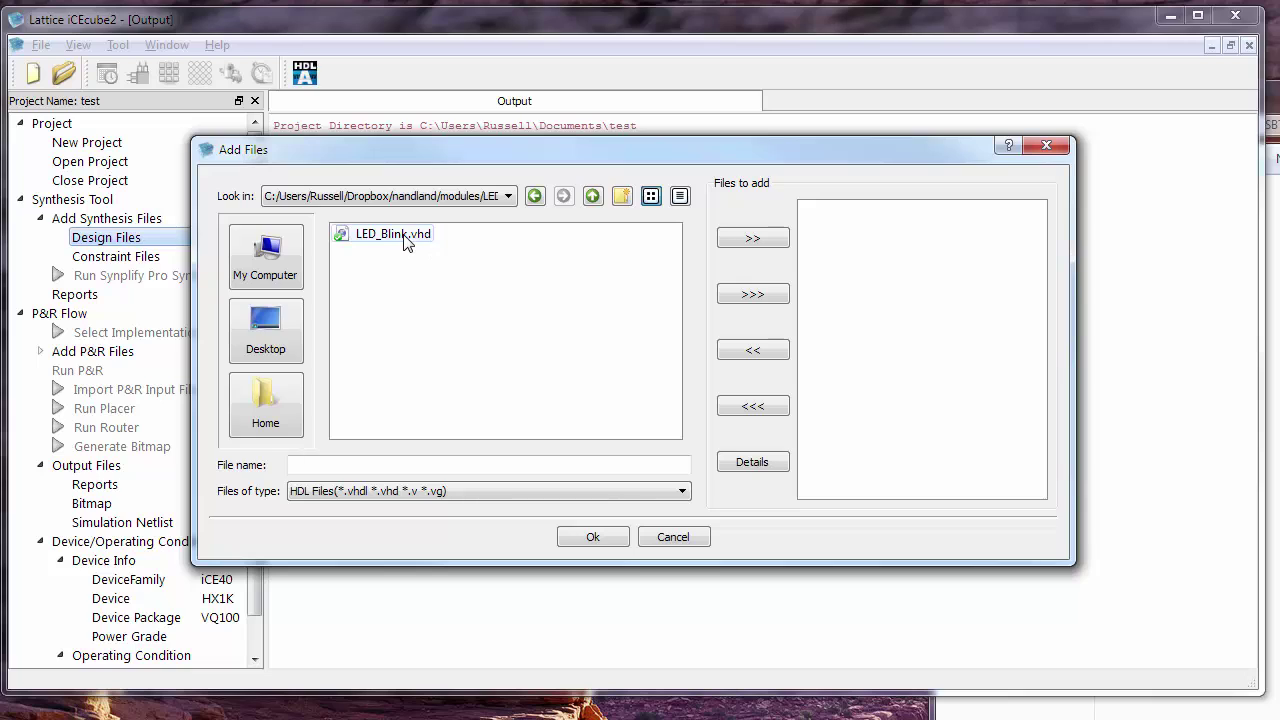
left_click(400, 240)
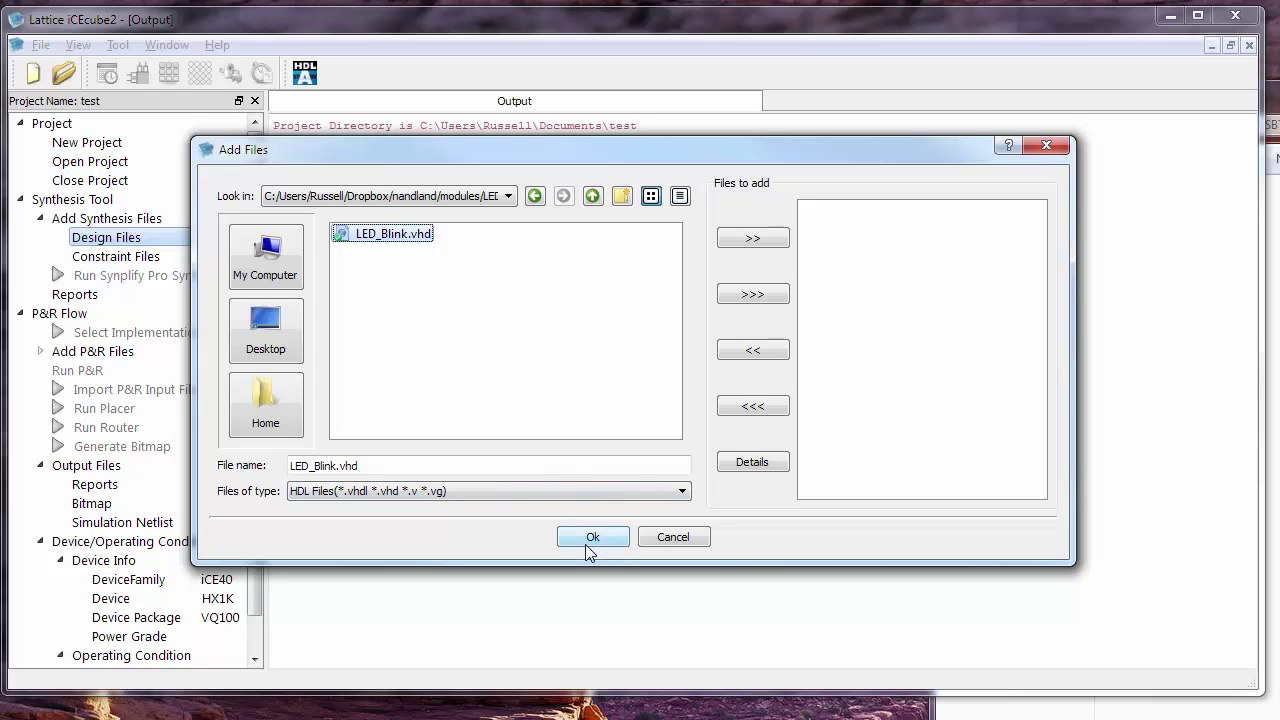
left_click(753, 240)
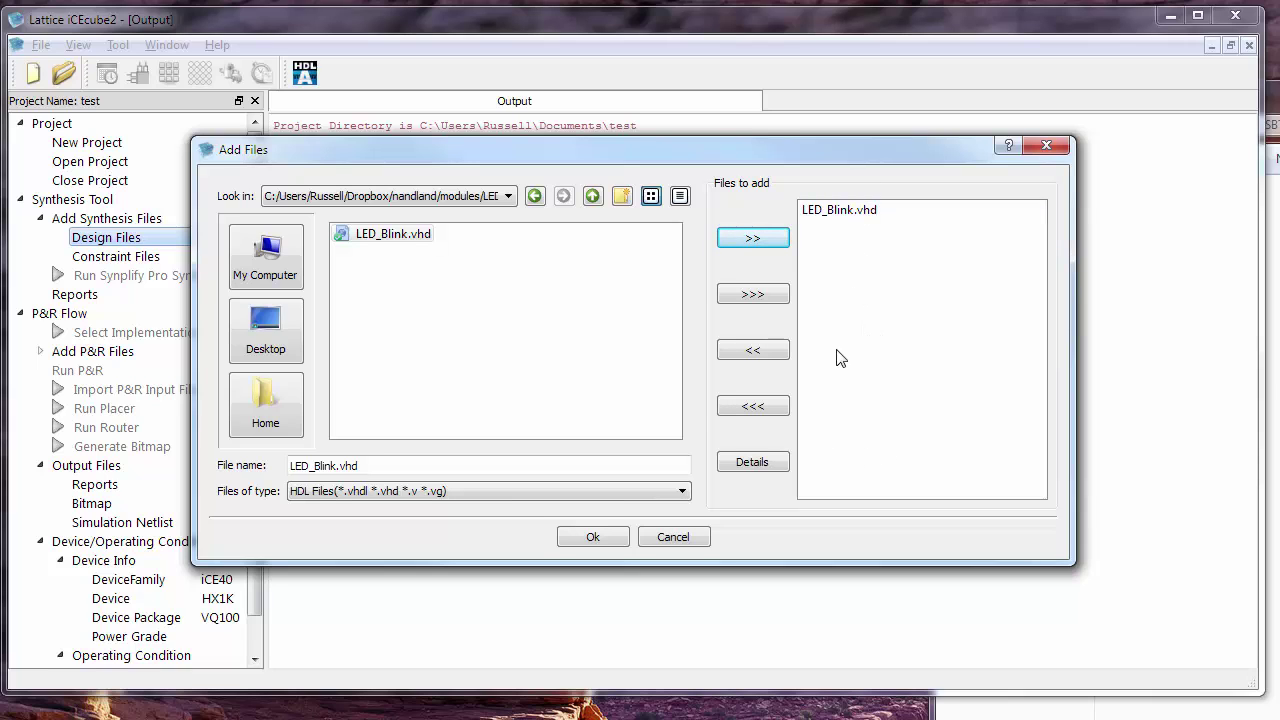
Add LED_Blink.vhd to Design Files and run Synplify Pro synthesis, dismissing the license expiry notice
left_click(581, 536)
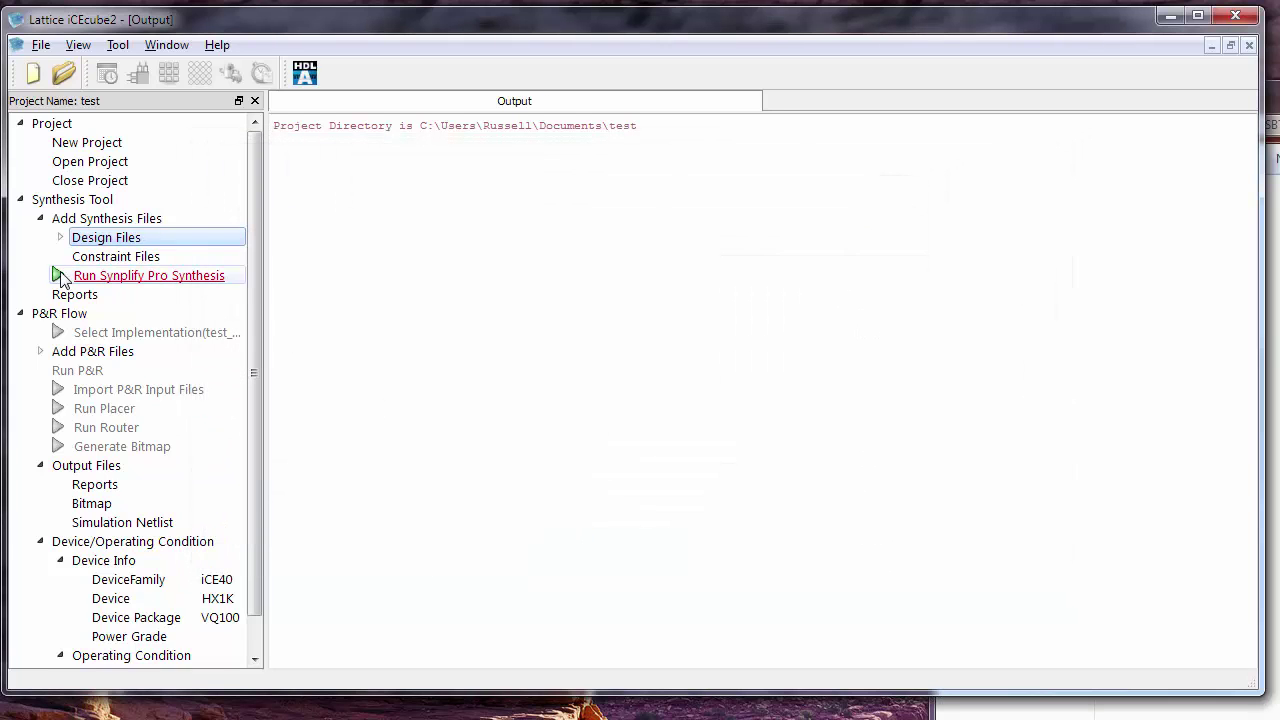
left_click(60, 237)
left_click(104, 257)
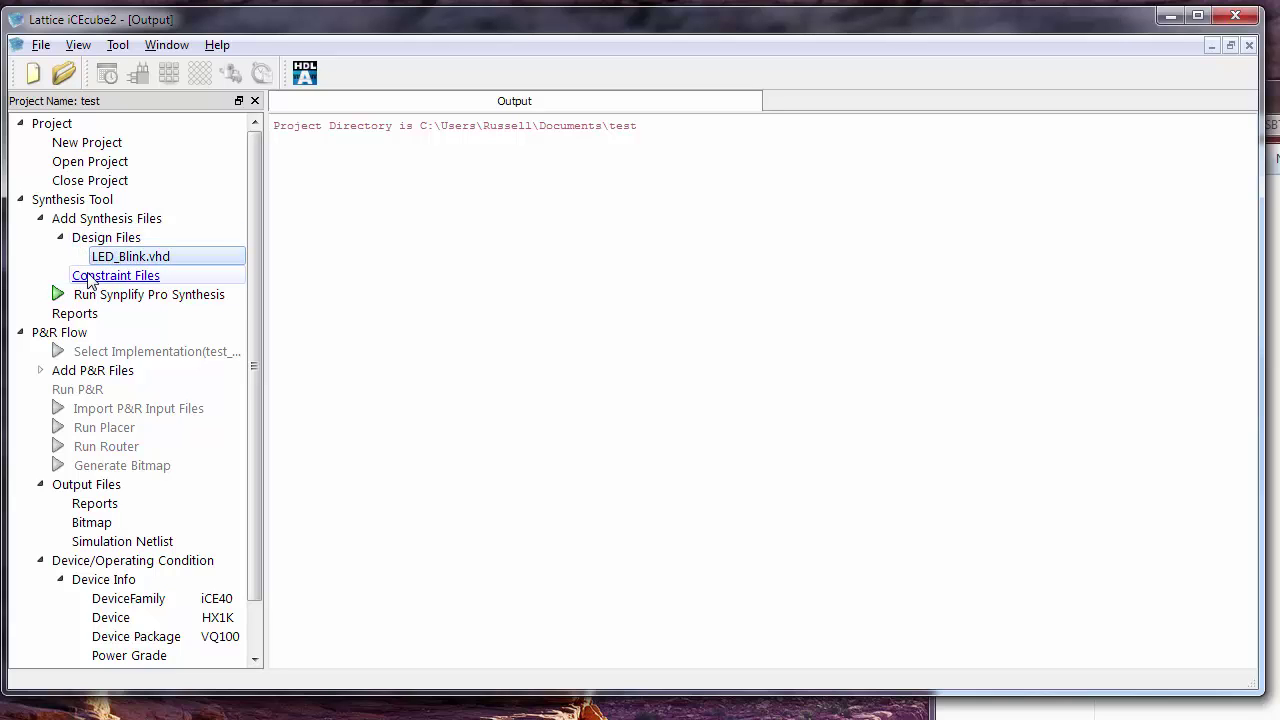
left_click(89, 279)
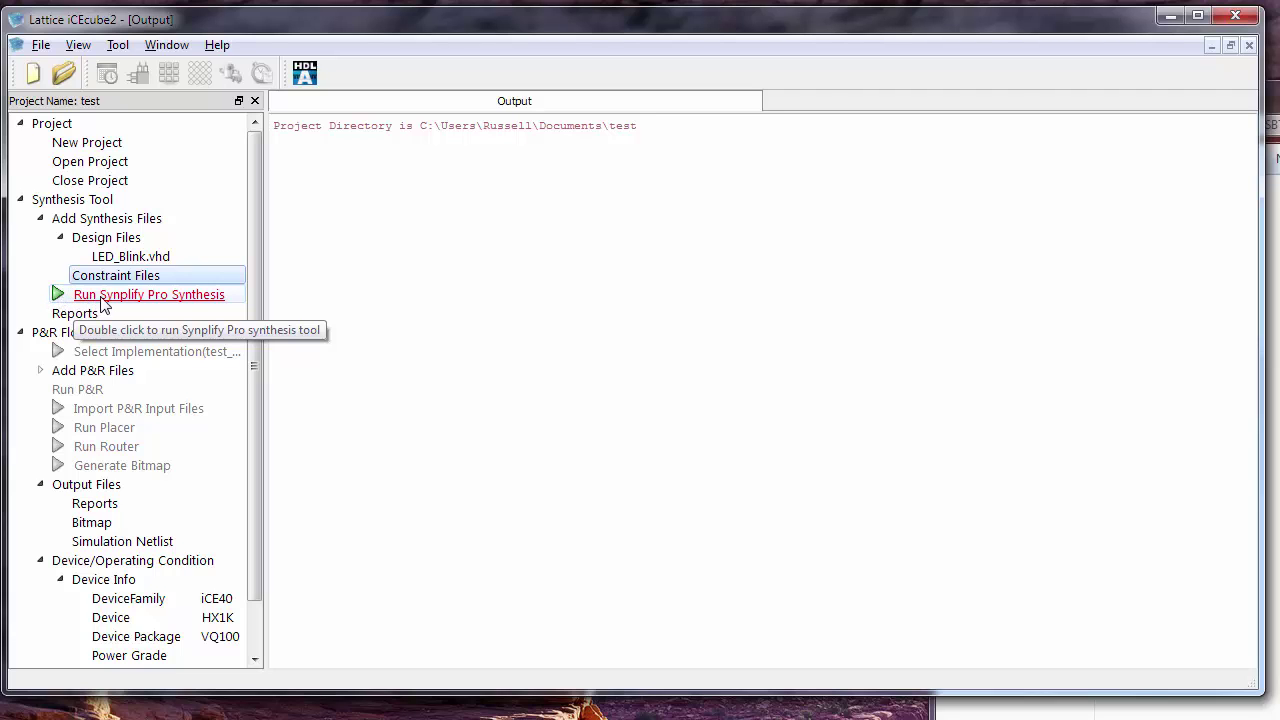
double_click(103, 296)
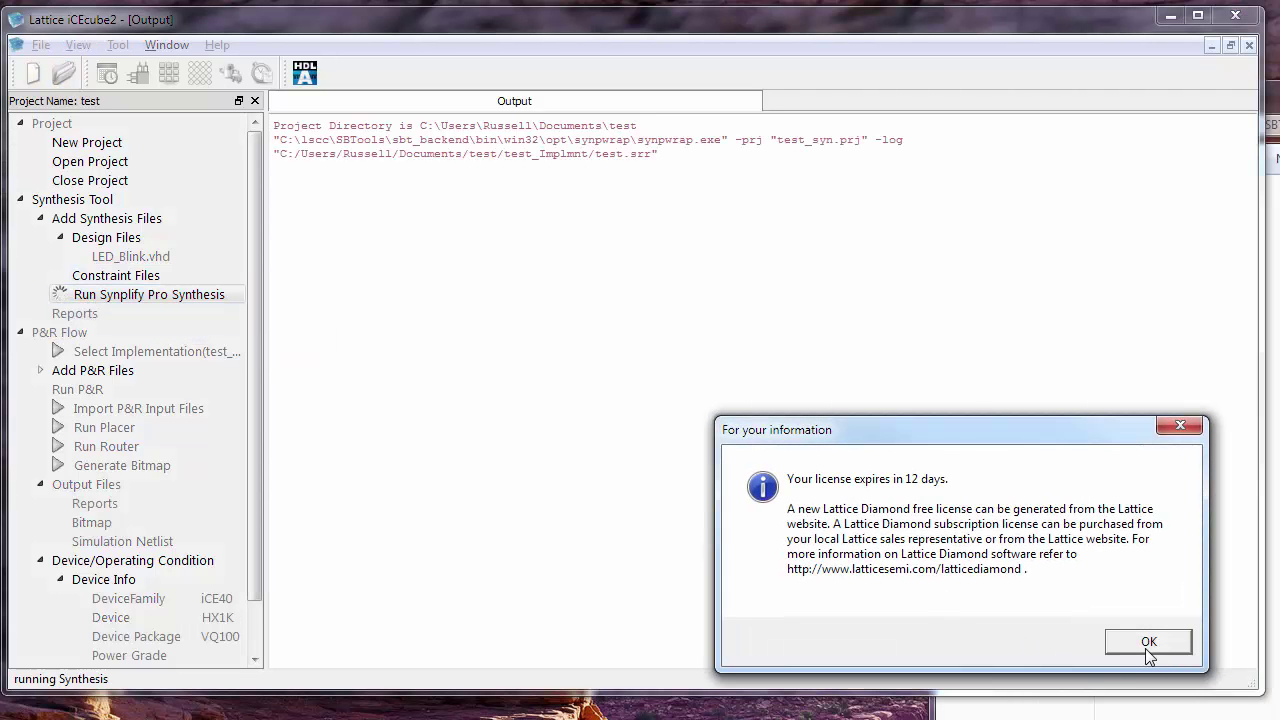
left_click(1145, 648)
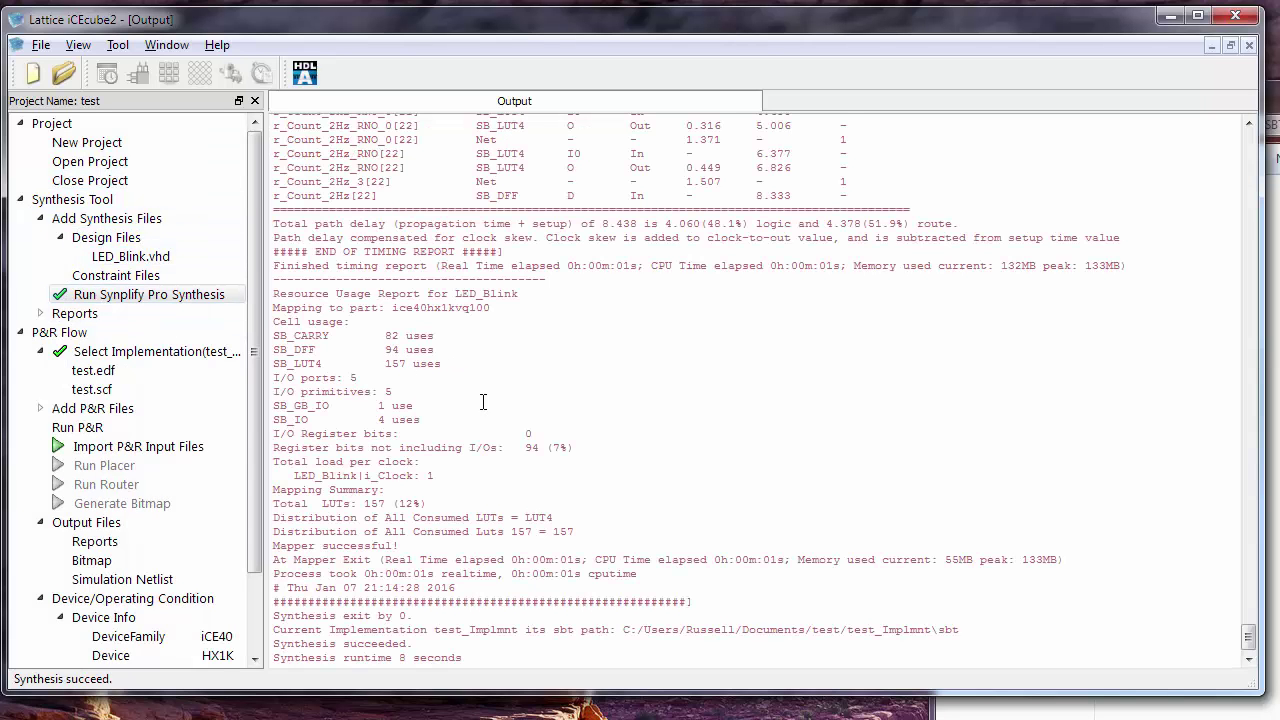
Read through the LED_Blink.vhd source from its i_Clock port down, then view the synthesis log's resource report
double_click(150, 258)
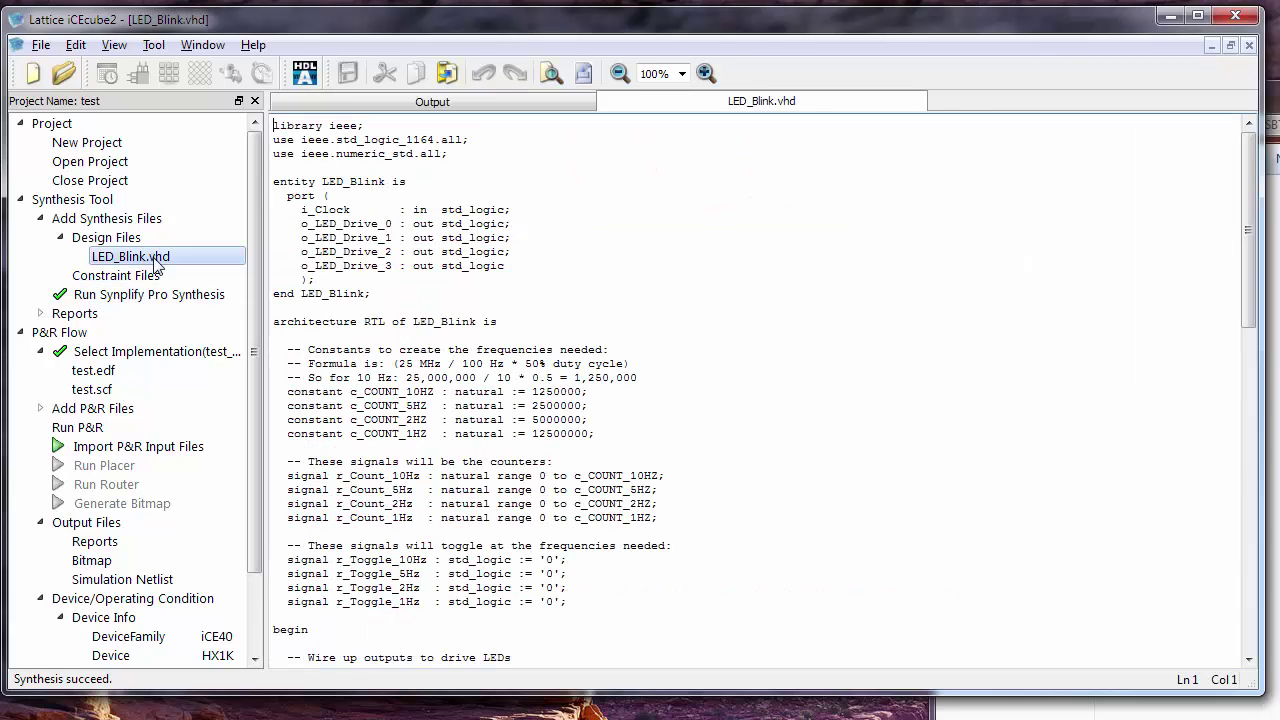
left_click(466, 395)
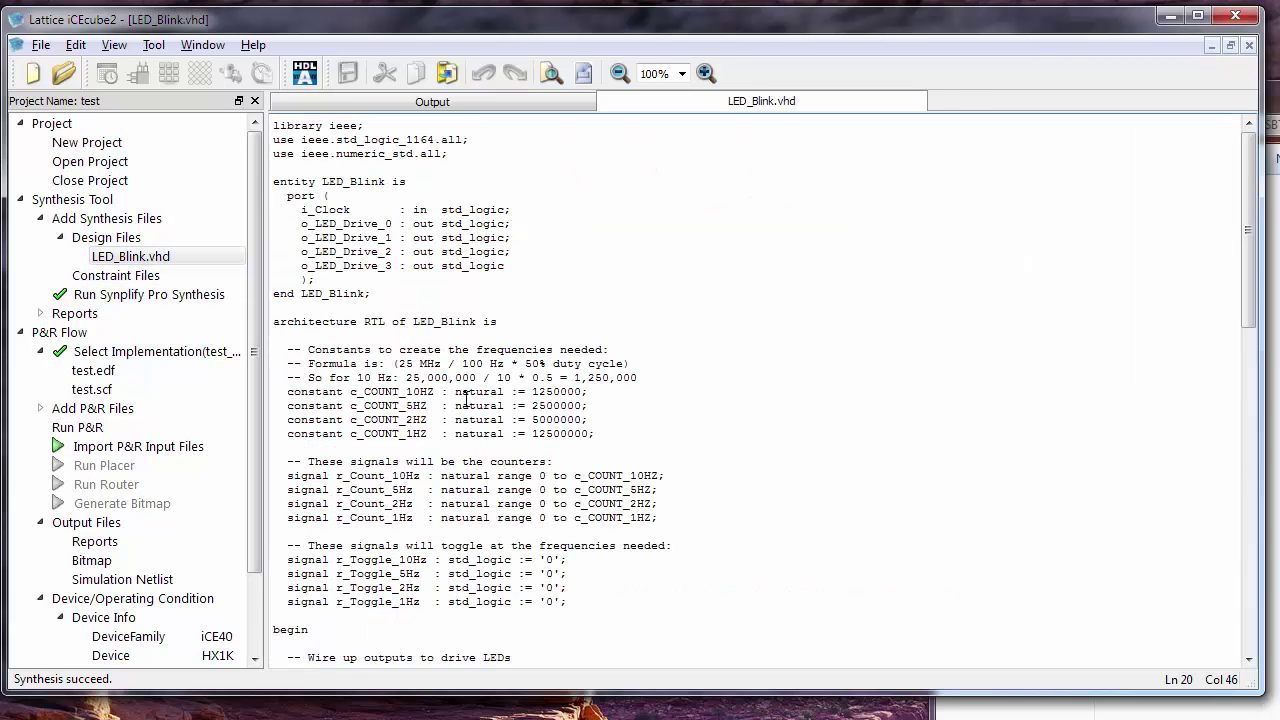
double_click(331, 209)
left_click(343, 223)
scroll(368, 330, "down", 4)
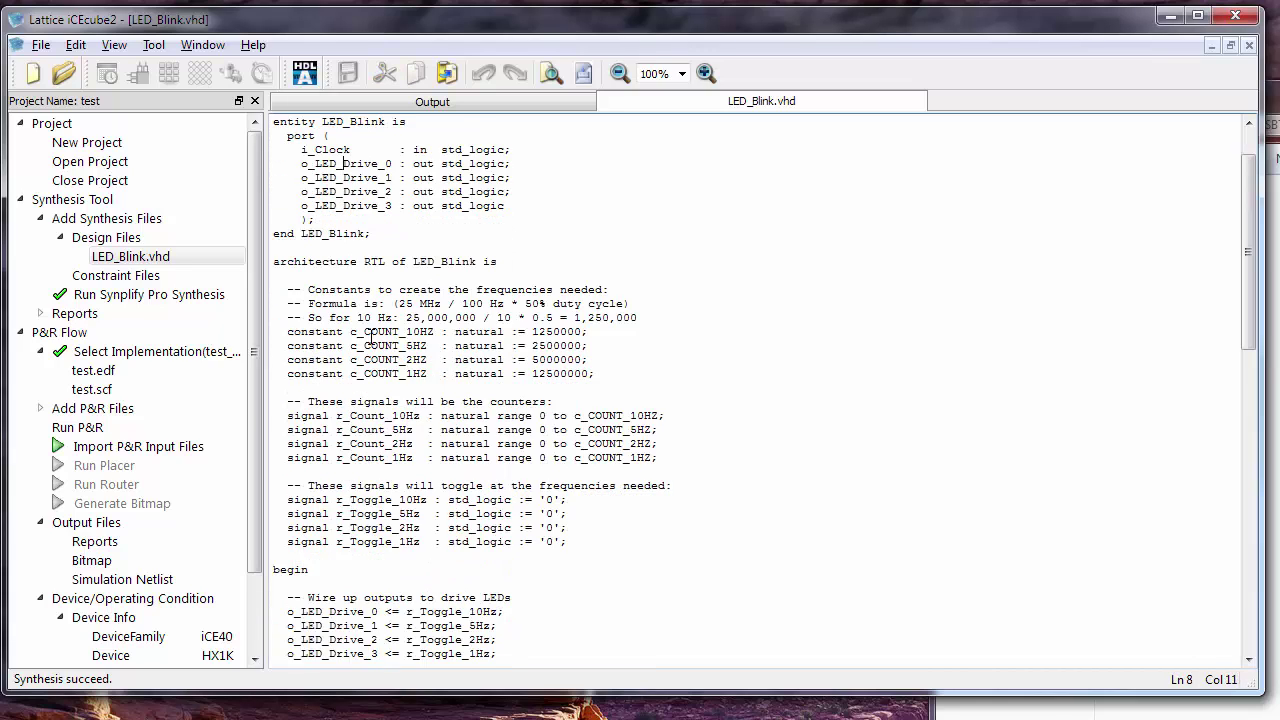
scroll(364, 345, "down", 3)
scroll(350, 380, "down", 4)
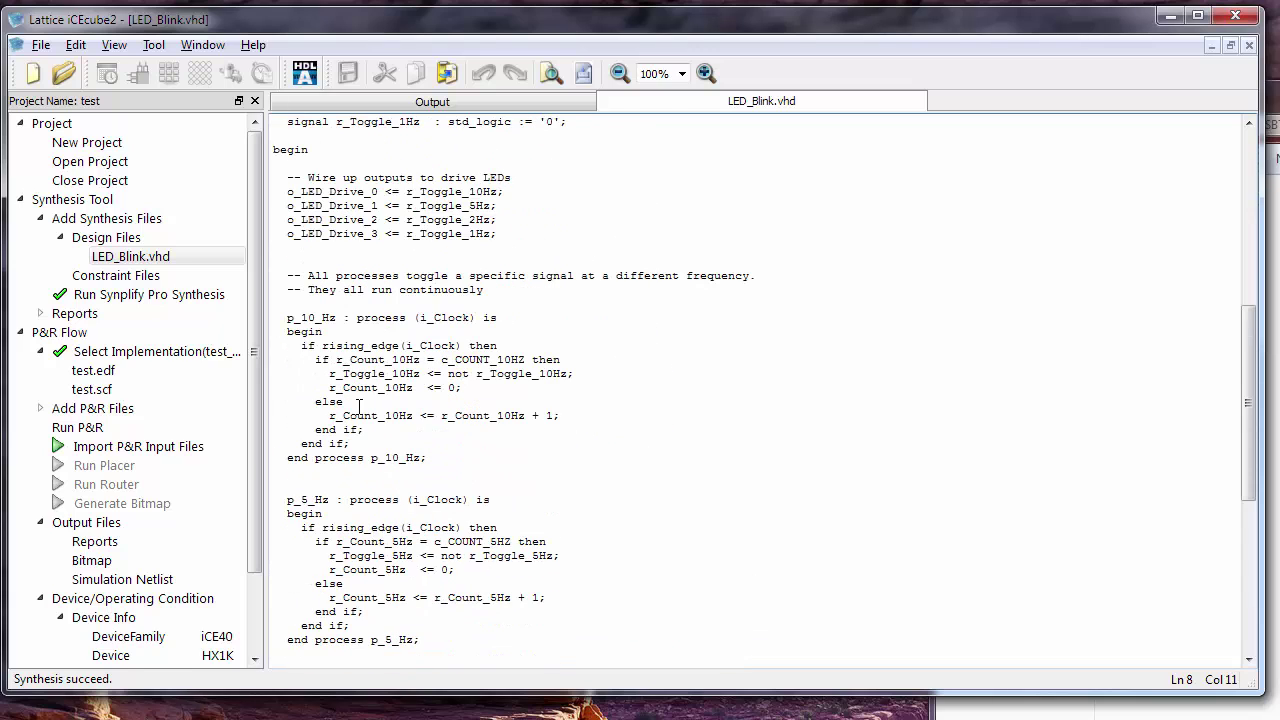
scroll(453, 447, "down", 5)
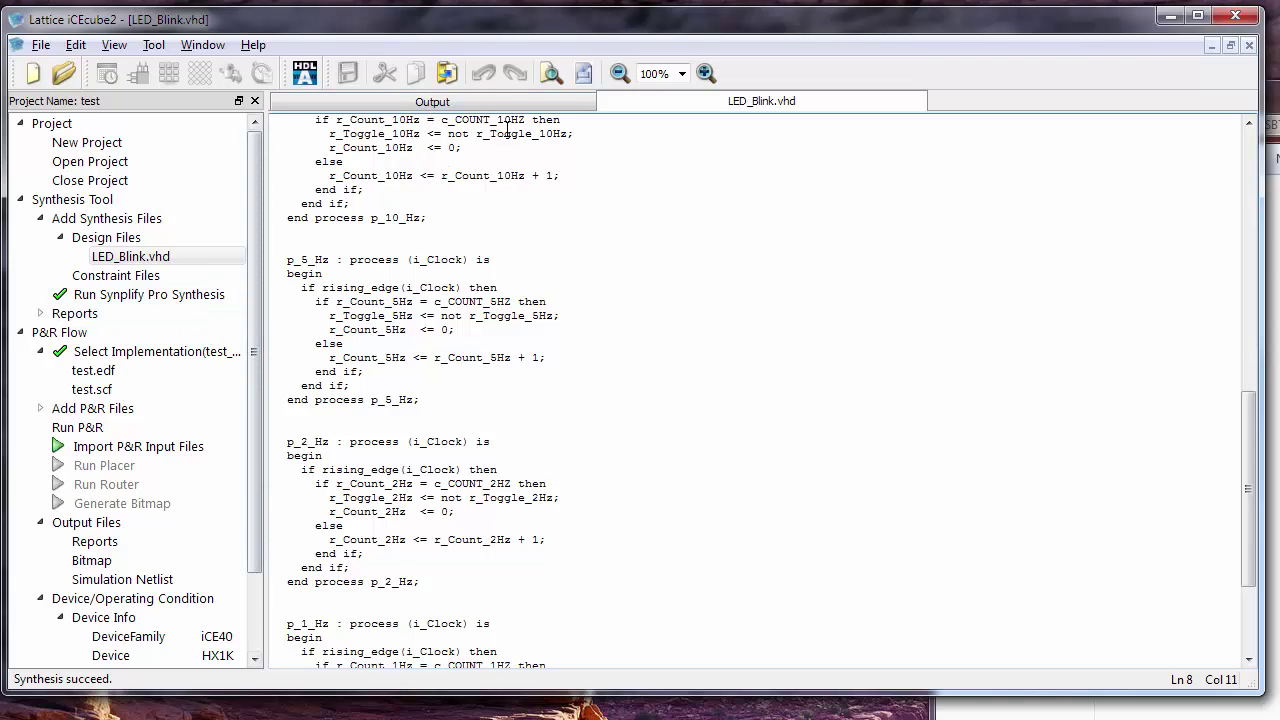
left_click(467, 104)
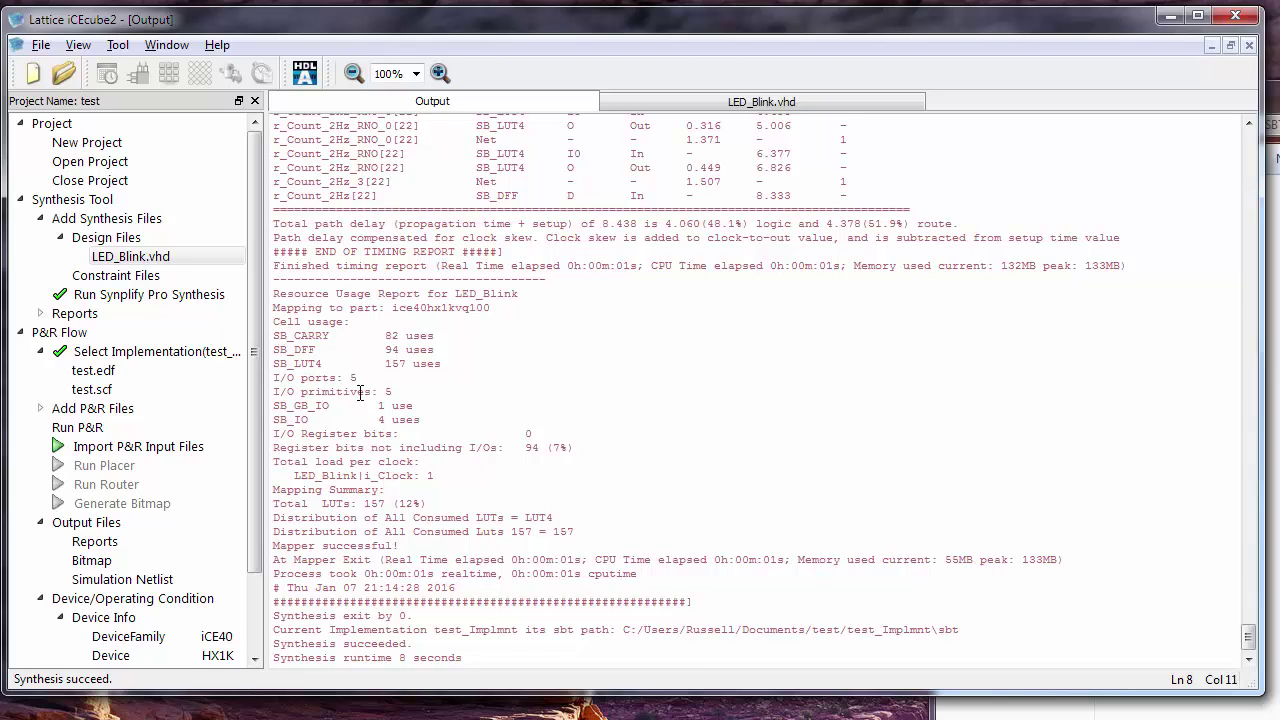
scroll(370, 401, "up", 4)
left_click_drag(1248, 628, 1224, 240)
left_click(762, 101)
scroll(543, 490, "up", 15)
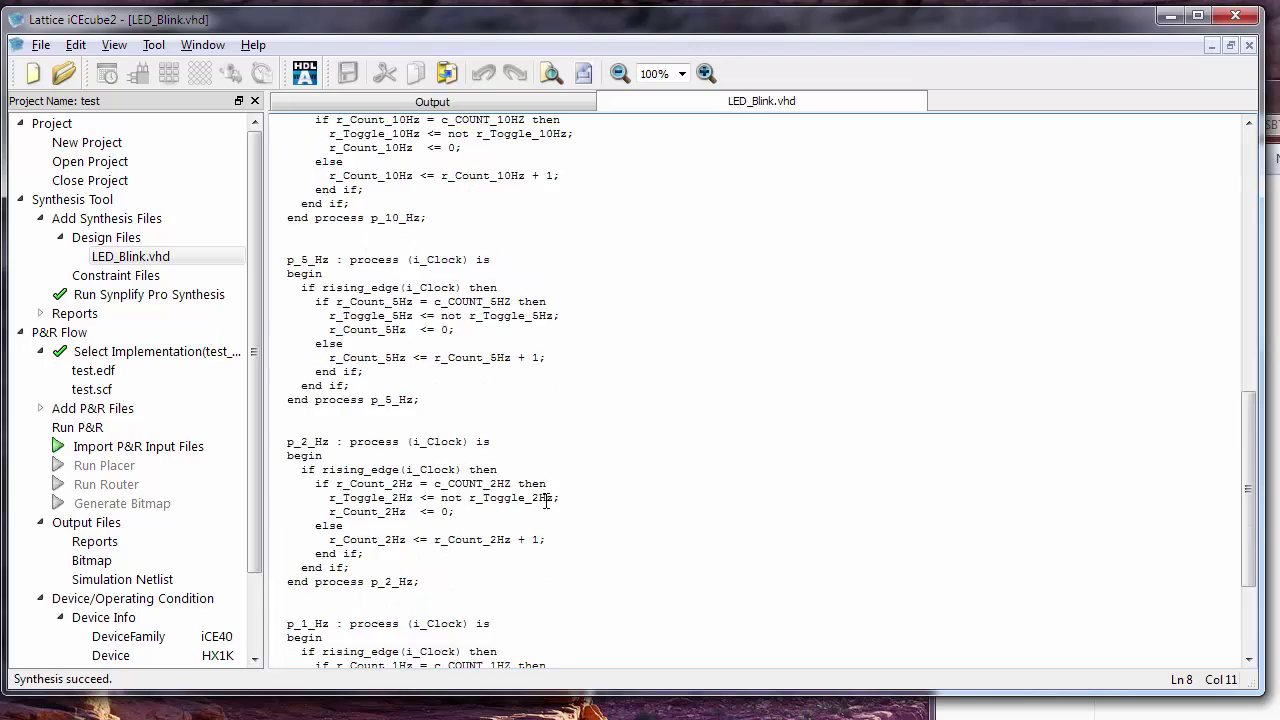
scroll(493, 390, "down", 15)
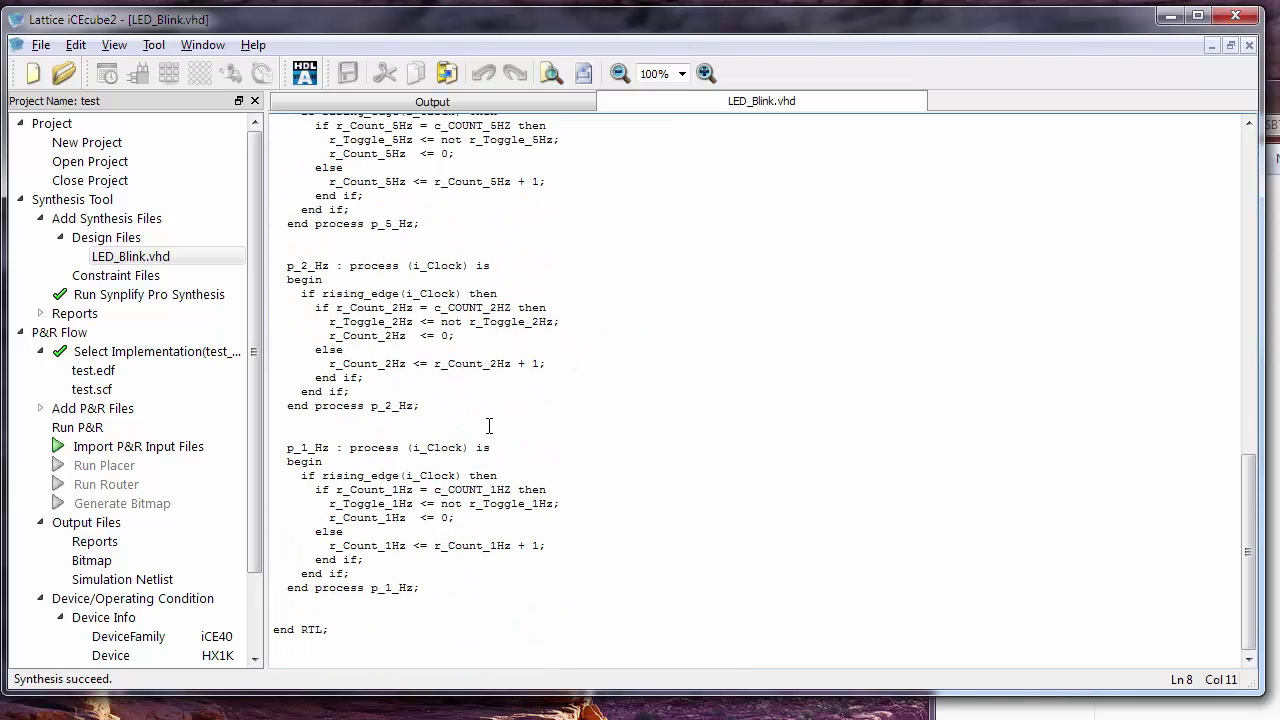
left_click(500, 100)
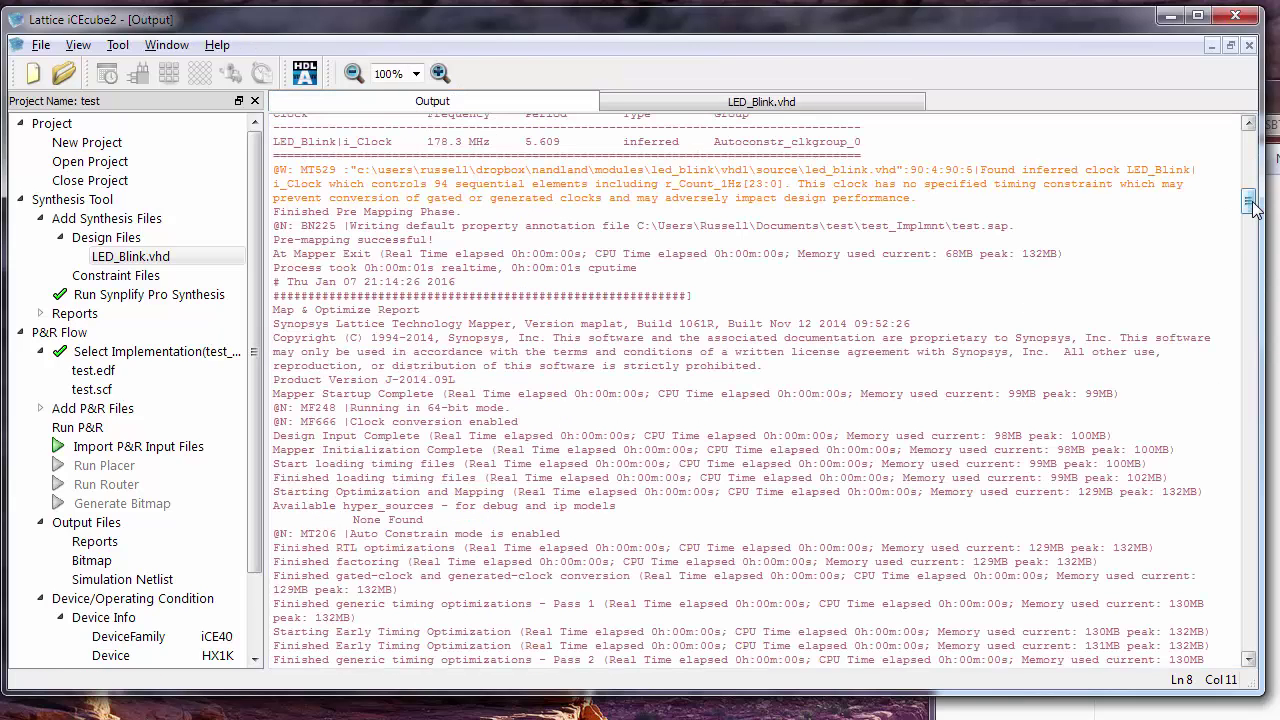
left_click_drag(1249, 206, 1266, 665)
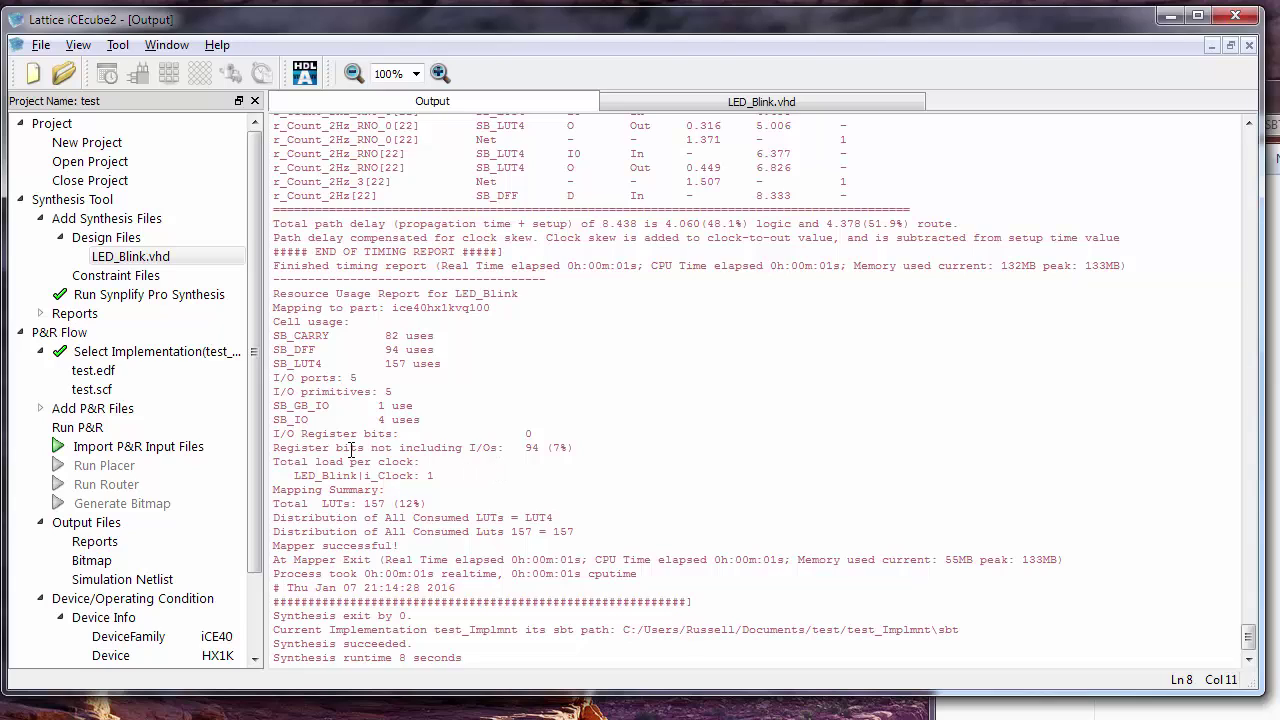
left_click_drag(577, 447, 253, 444)
left_click(450, 462)
triple_click(558, 448)
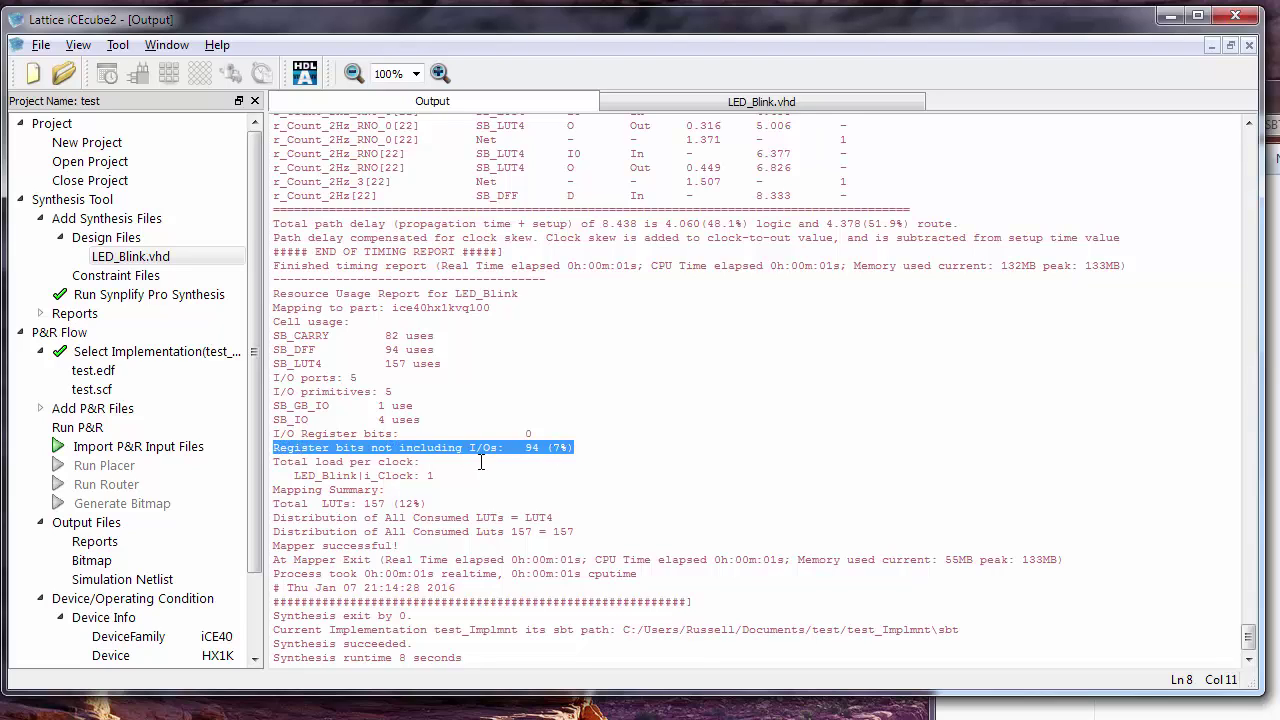
left_click(466, 511)
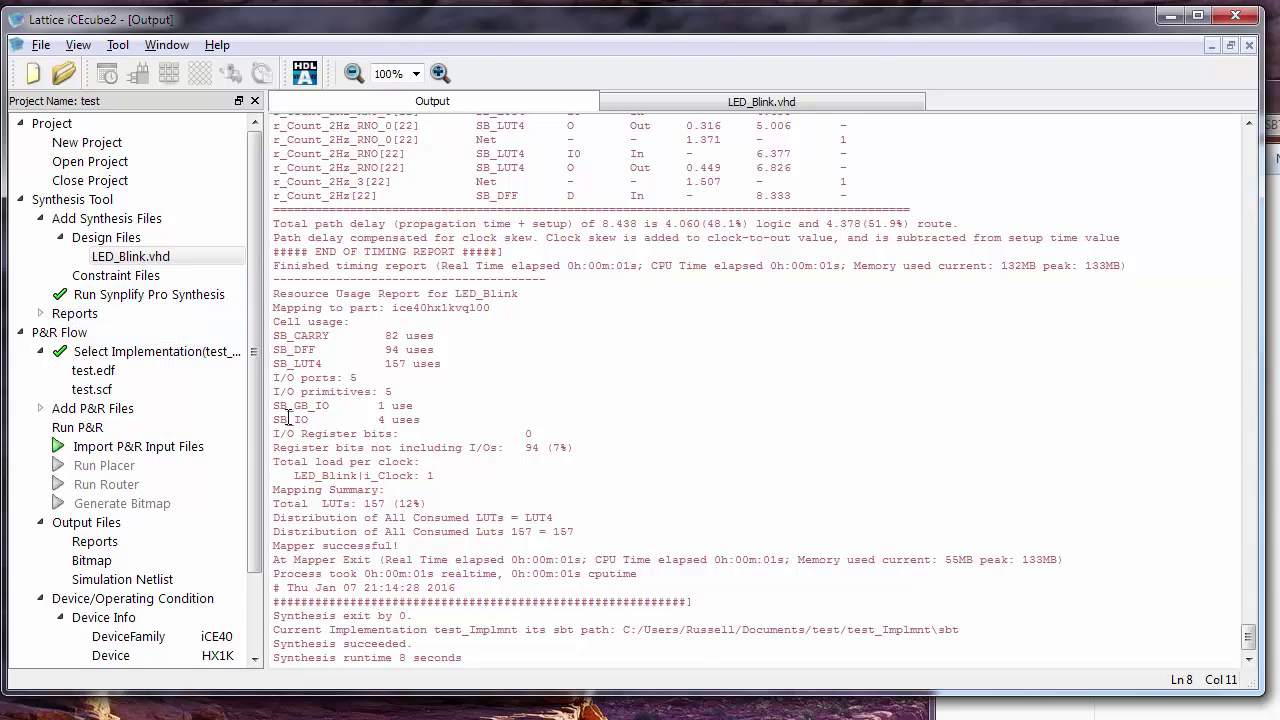
Expand the Add P&R Files group and select its Constraint Files entry
left_click(40, 410)
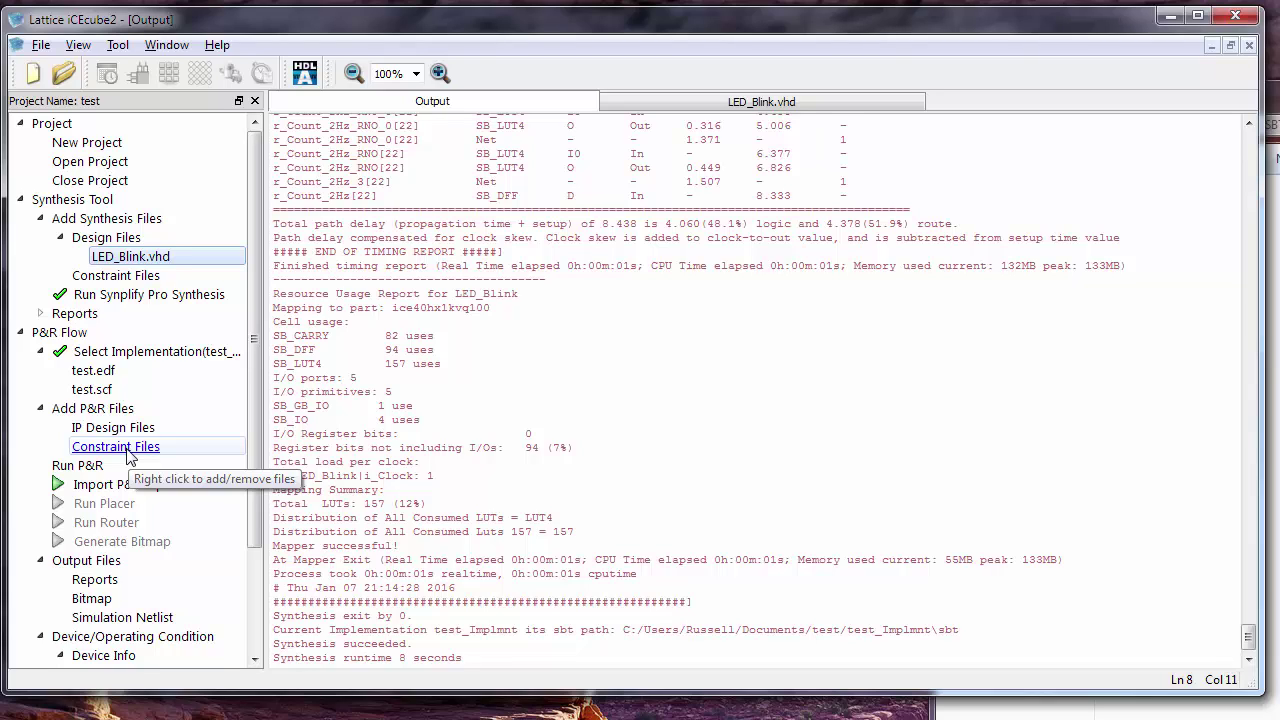
double_click(128, 457)
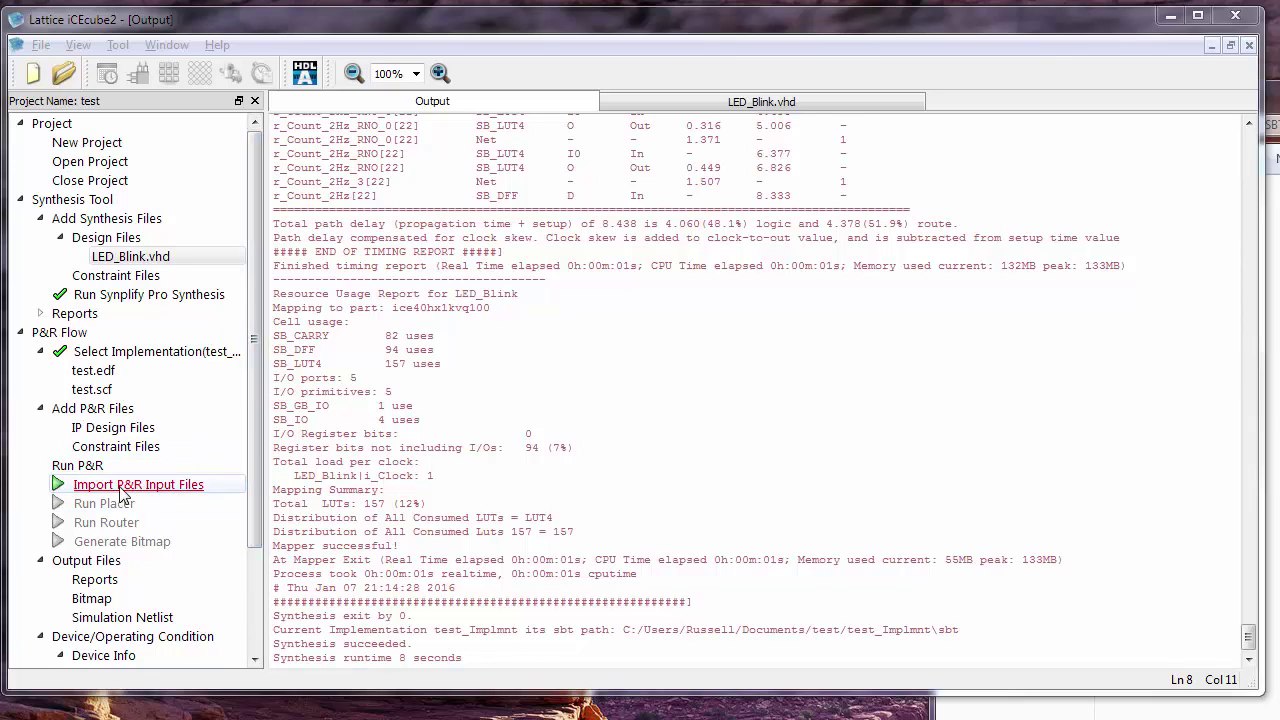
left_click(113, 449)
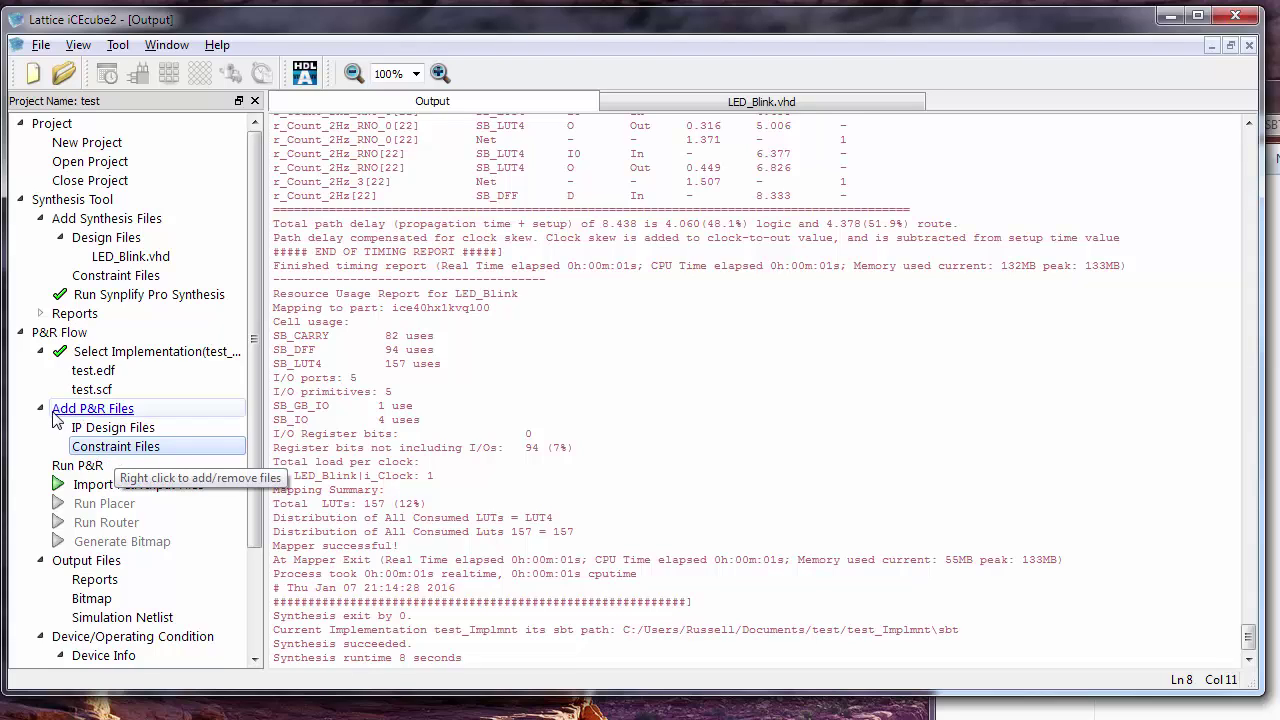
right_click(94, 453)
right_click(100, 452)
right_click(104, 449)
left_click(130, 460)
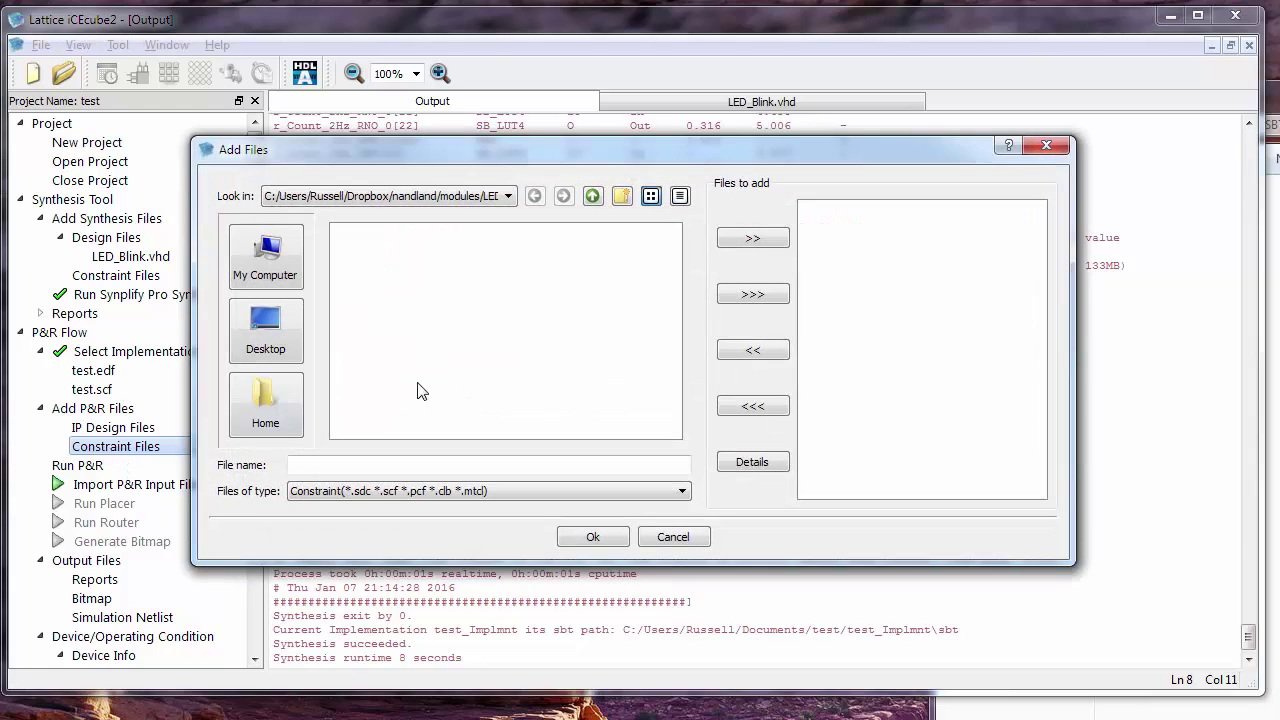
left_click(592, 198)
left_click(592, 197)
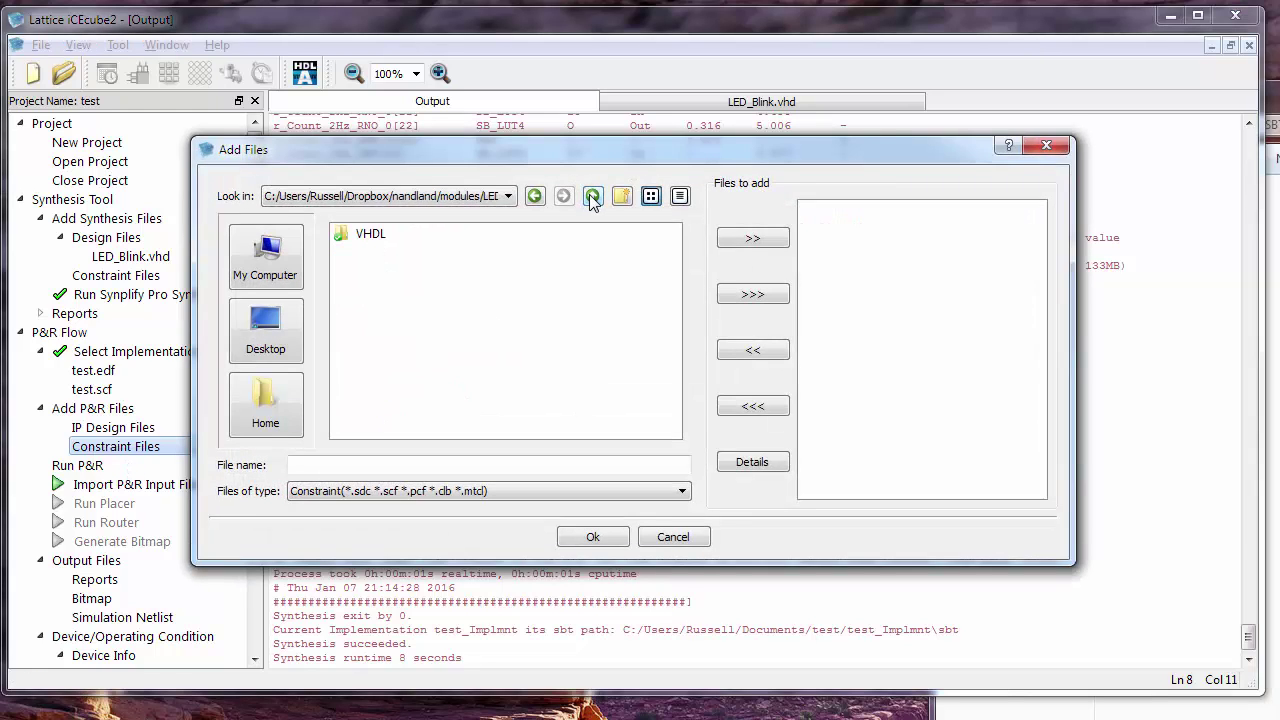
left_click(668, 540)
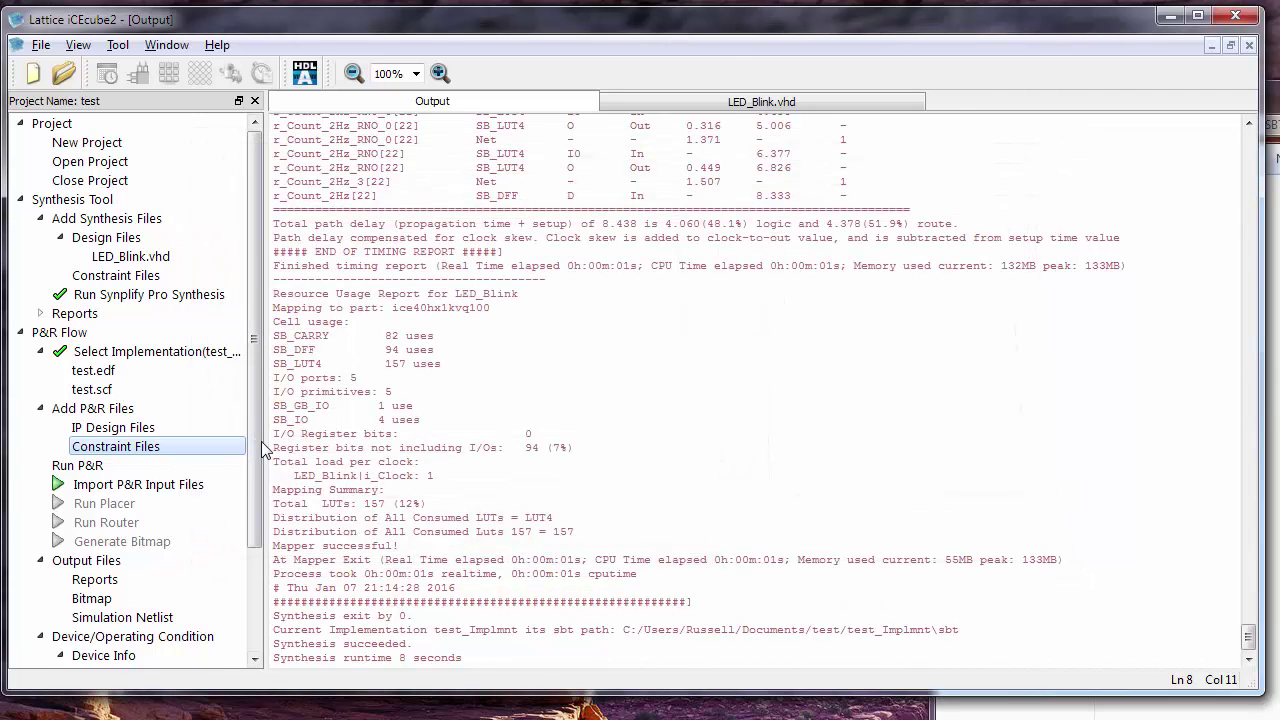
left_click_drag(258, 441, 254, 508)
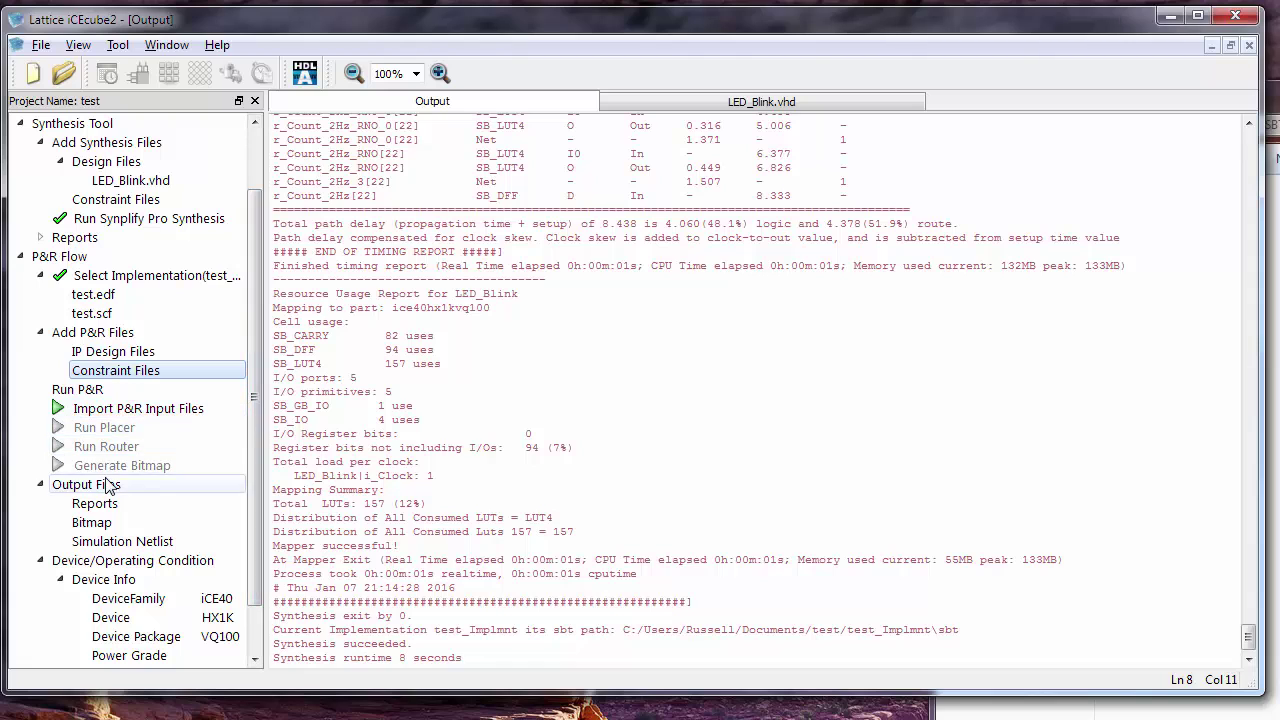
left_click(117, 45)
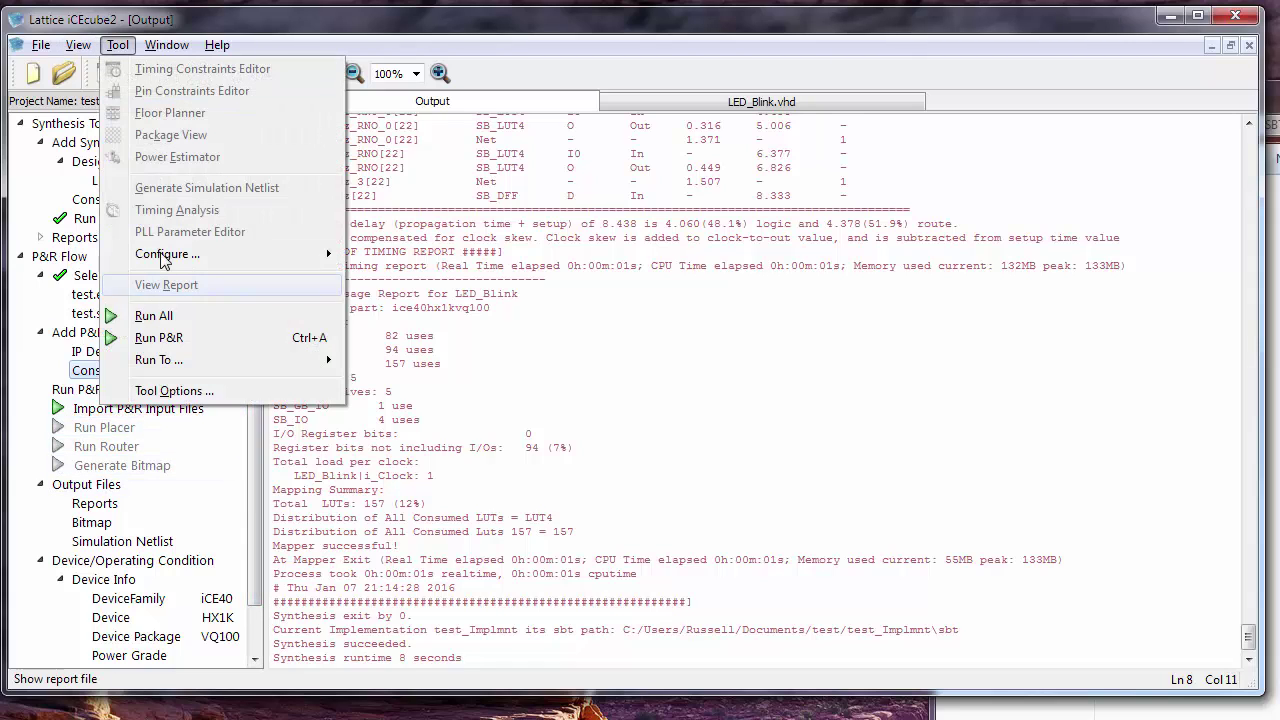
mouse_move(160, 362)
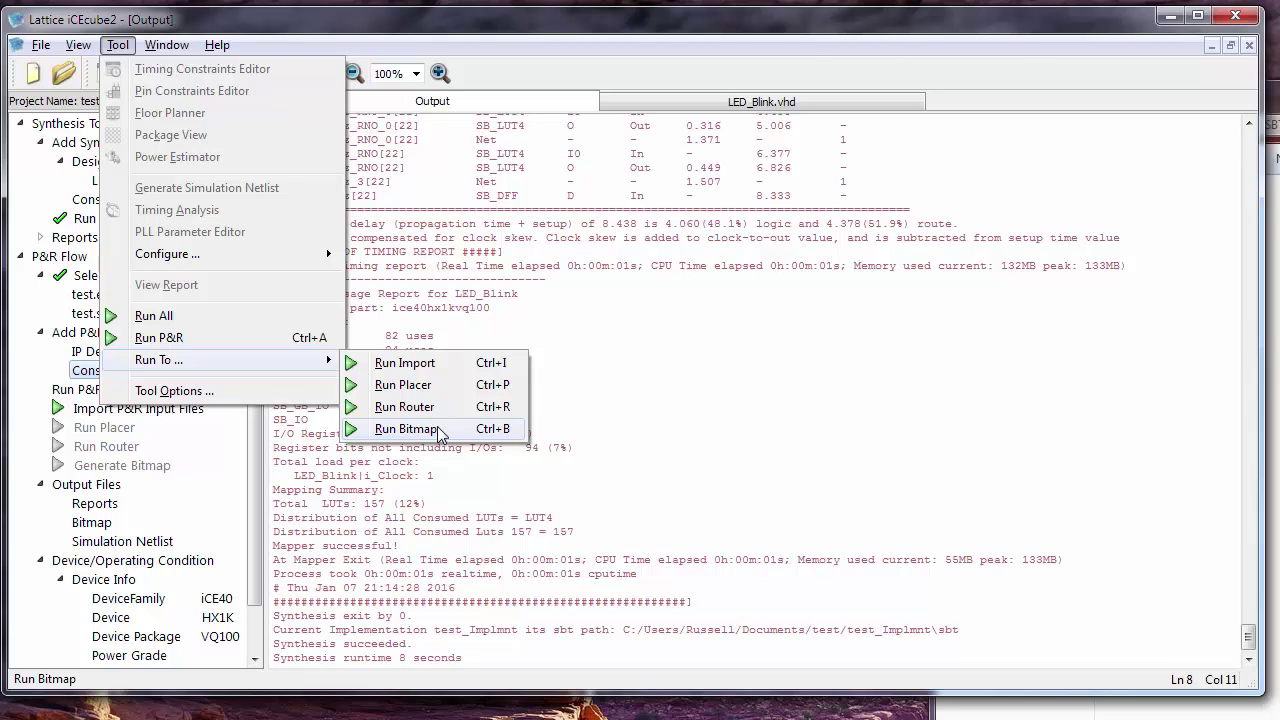
left_click(589, 435)
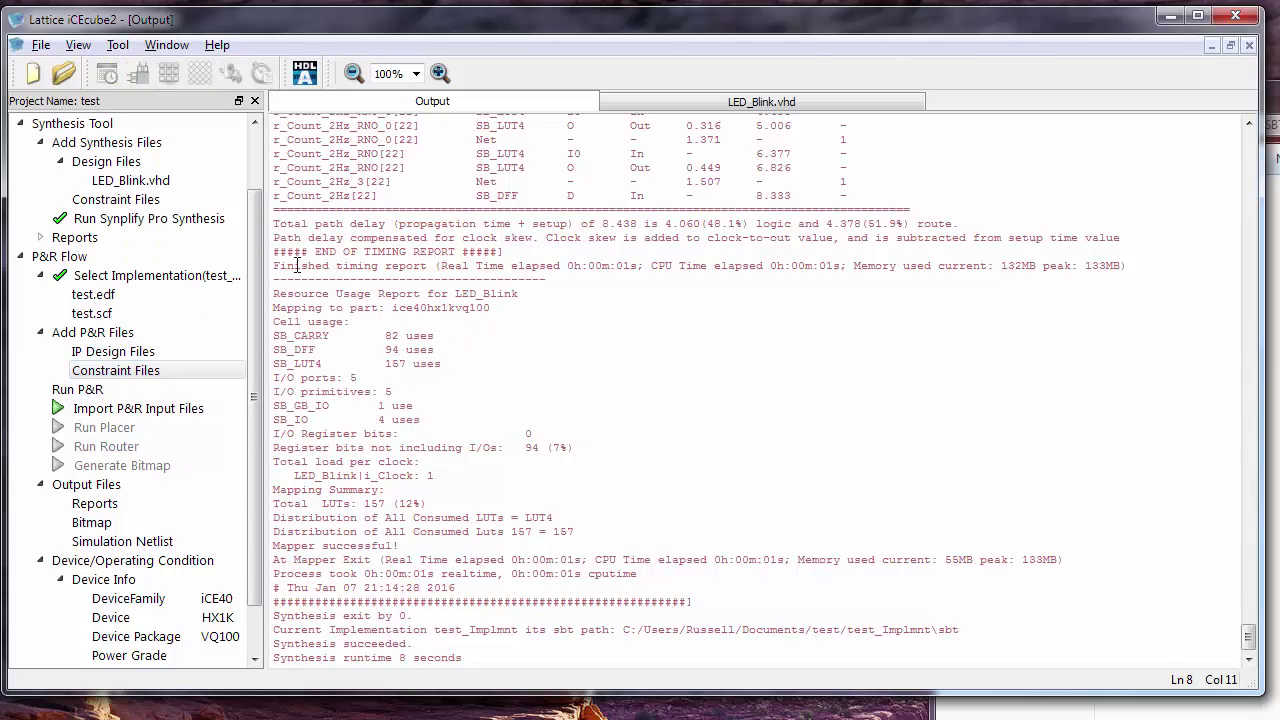
Scroll the project tree, then return to the LED_Blink.vhd source ending with the p_1_Hz process
scroll(258, 222, "up", 2)
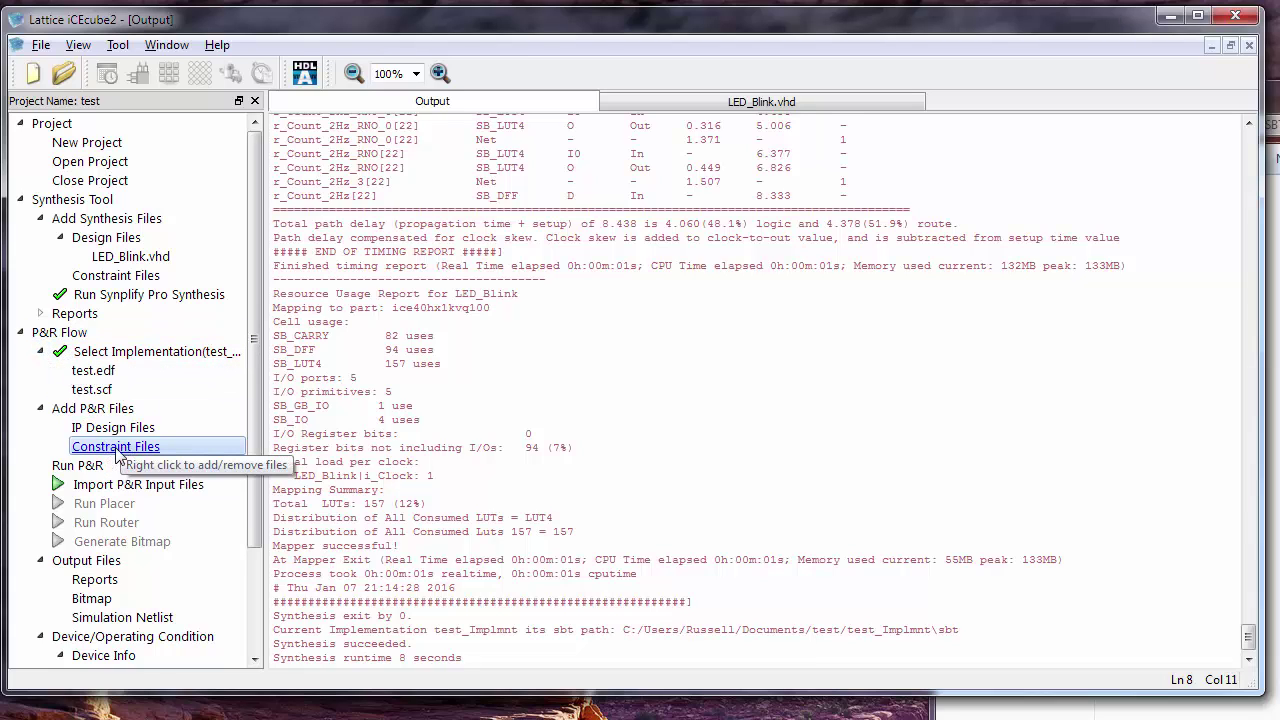
scroll(258, 455, "down", 3)
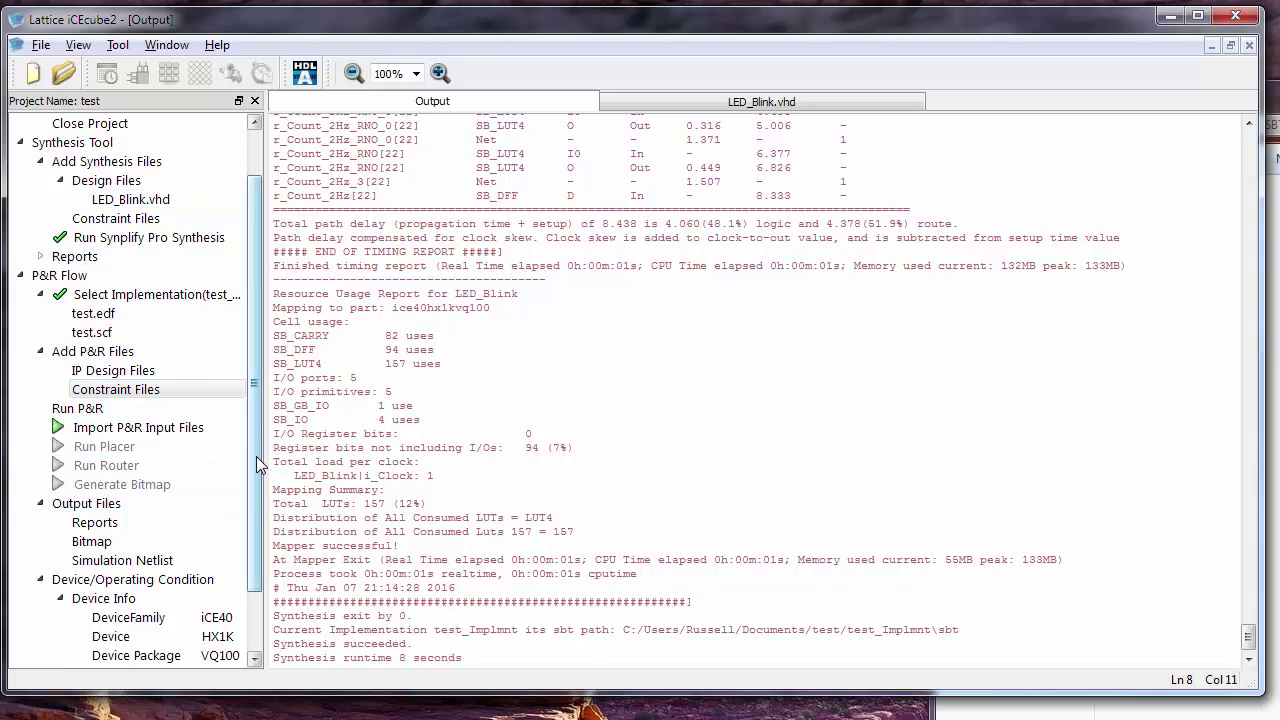
scroll(256, 460, "down", 1)
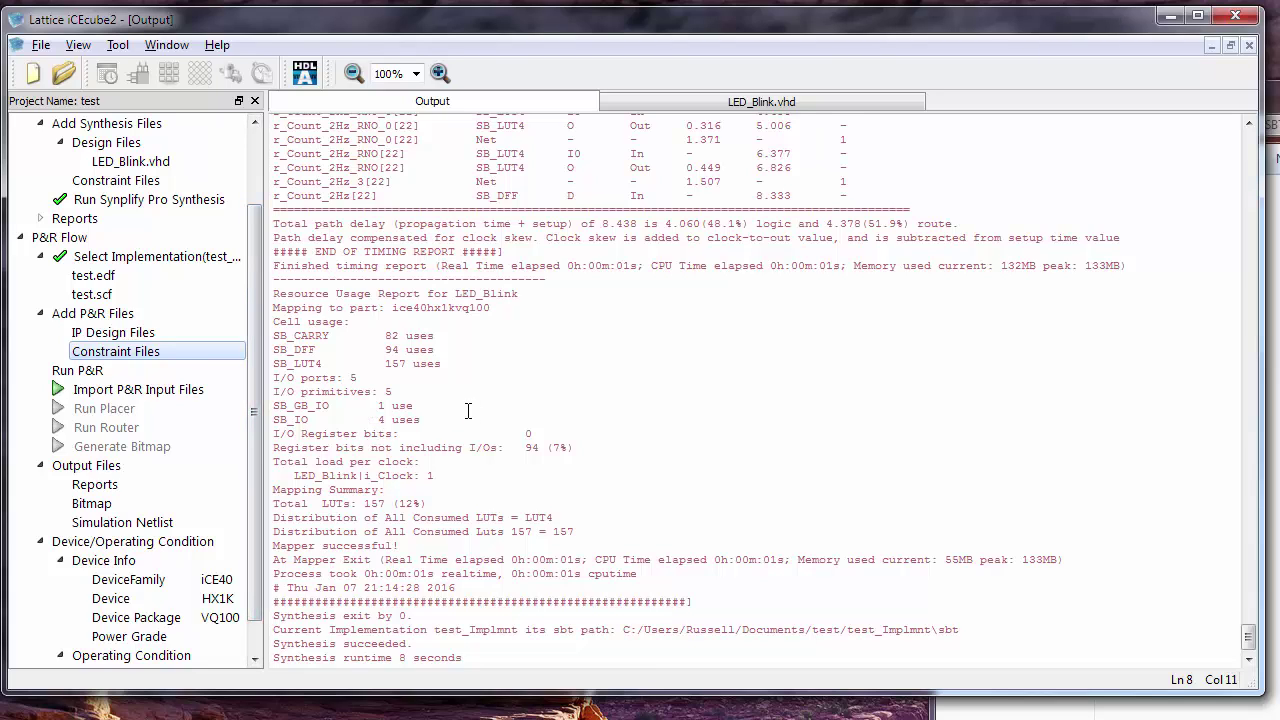
left_click(714, 104)
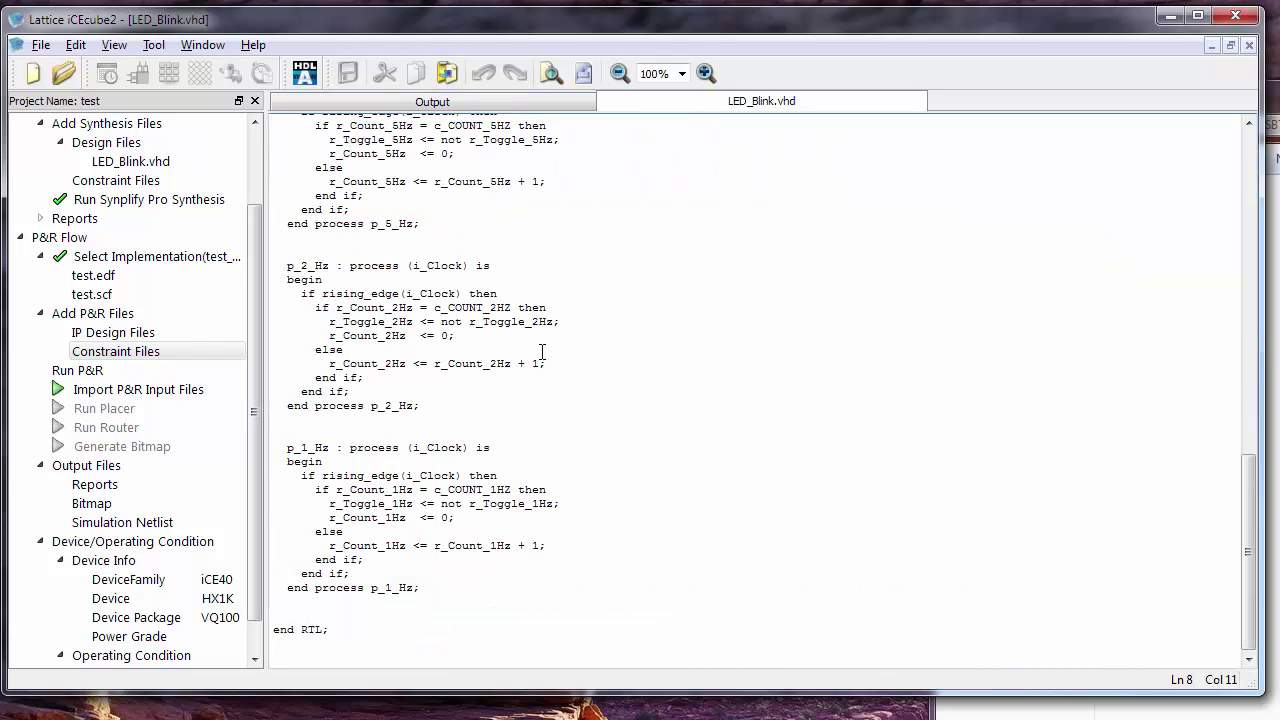
Bring back the synthesis log ending with 'Synthesis succeeded.'
left_click(468, 104)
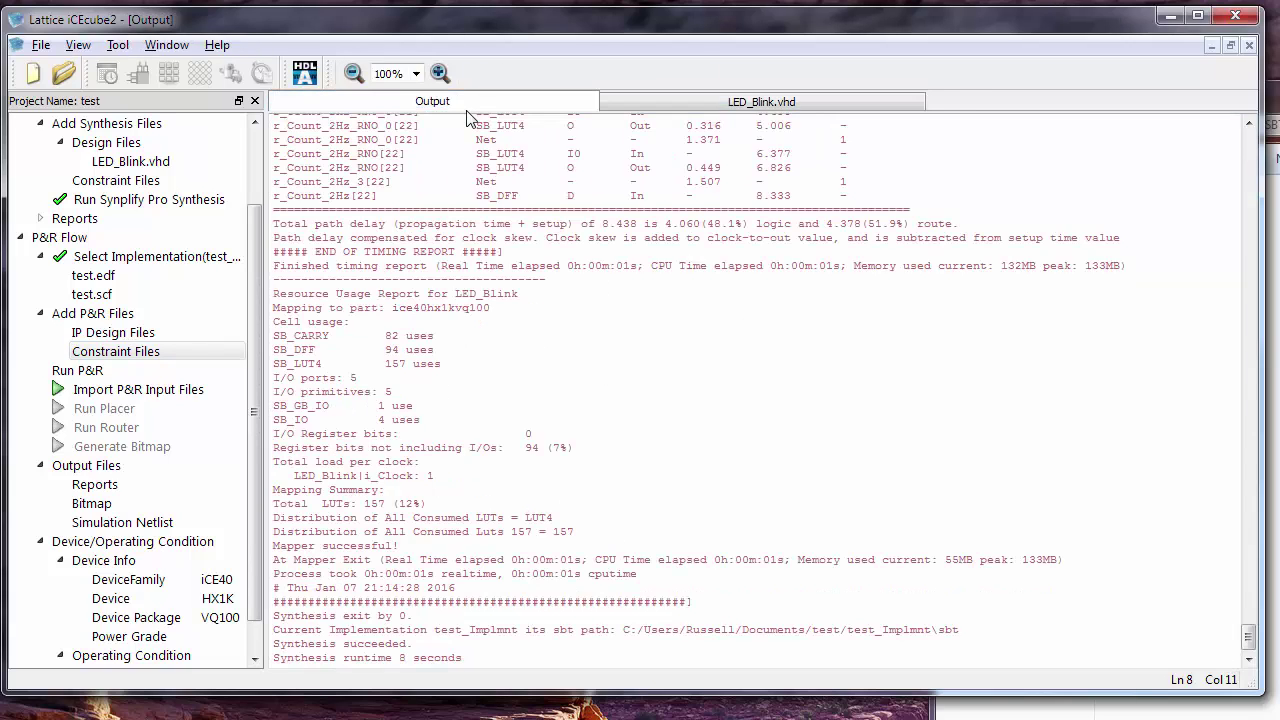